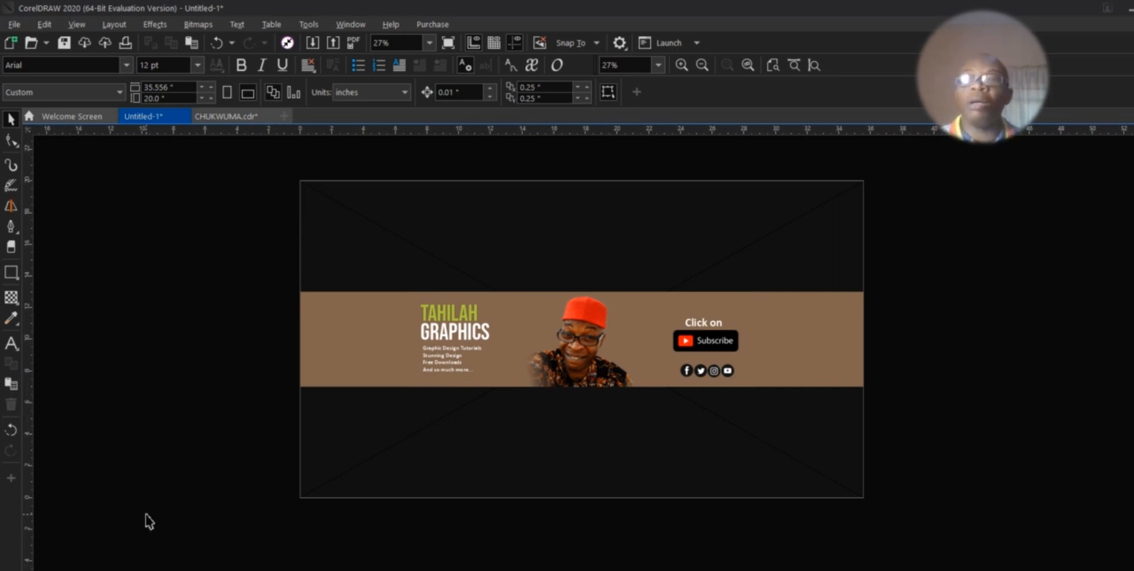
# Step: Create a new blank document, accepting the default A4 portrait settings
pyautogui.hotkey('ctrl', 'n')
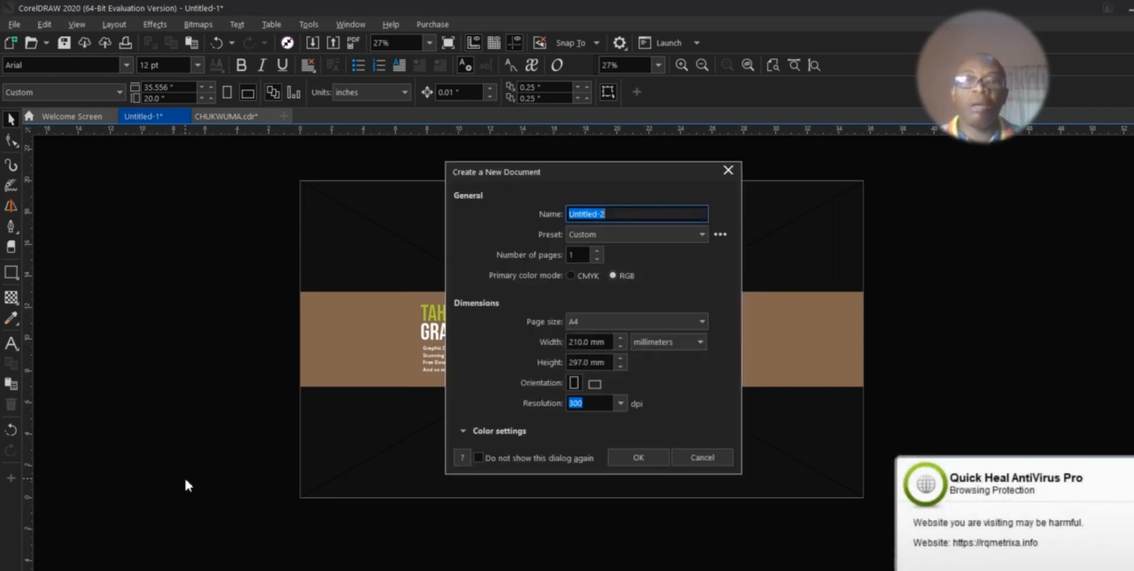
pyautogui.click(653, 460)
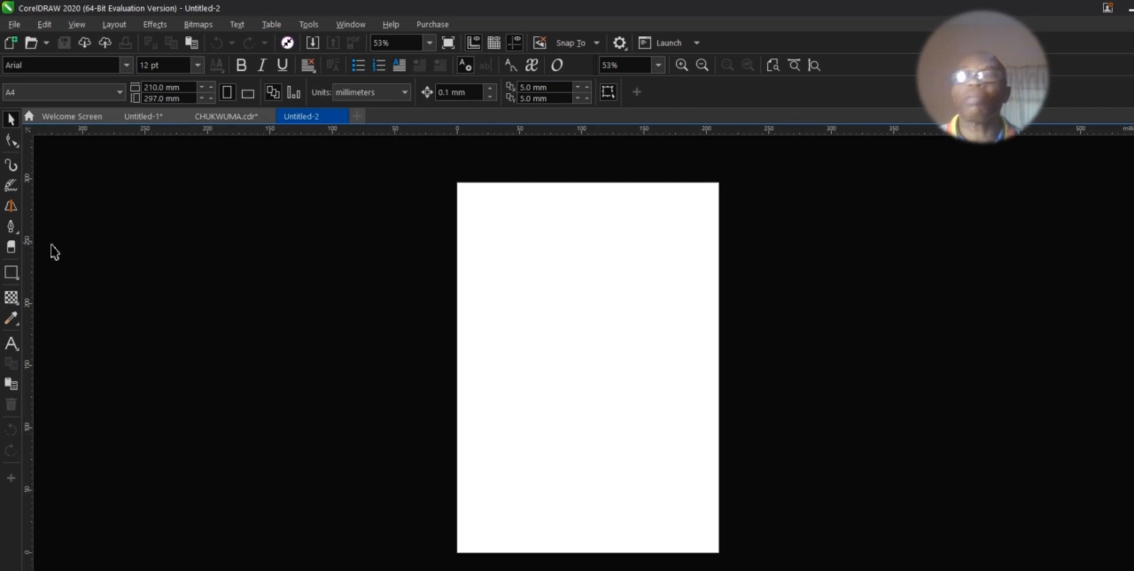
# Step: Add a text block on the page reading 35.556 X 20, 35.556 X 6 and 22 X 6
pyautogui.click(11, 343)
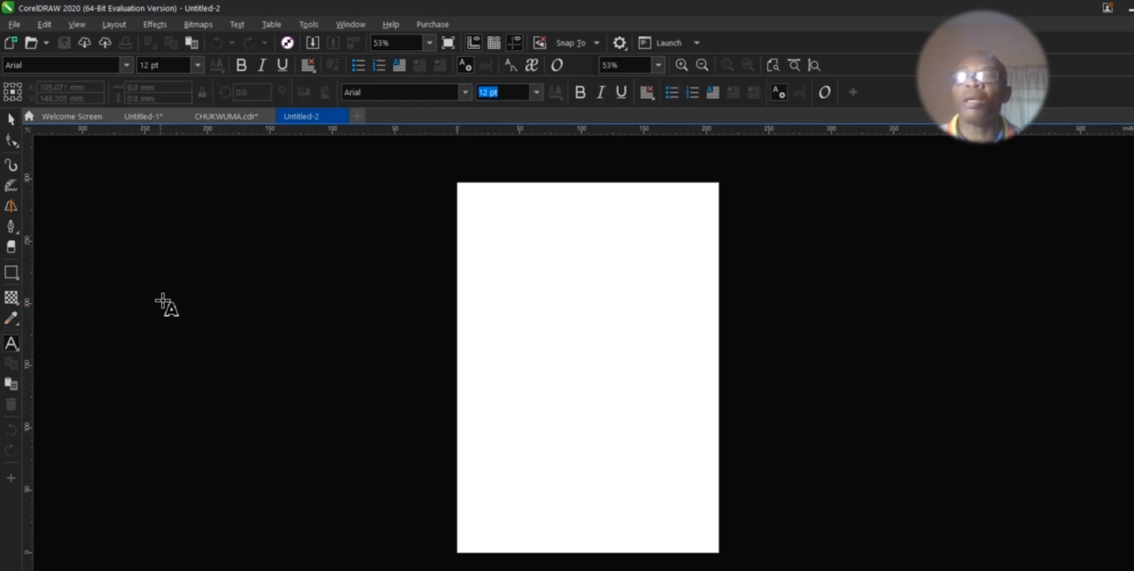
pyautogui.click(530, 313)
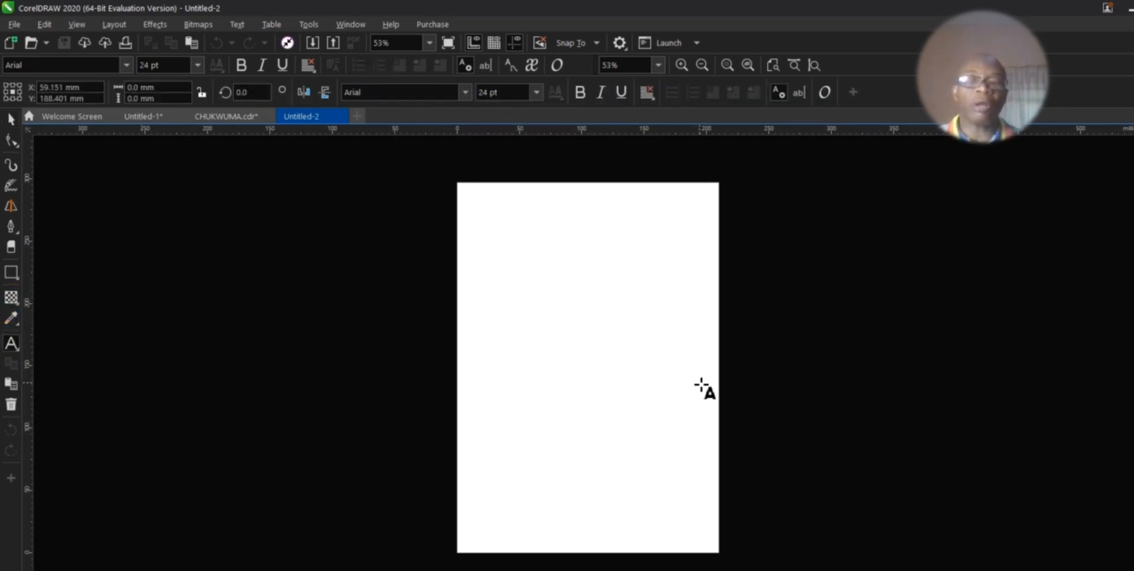
pyautogui.write('35.')
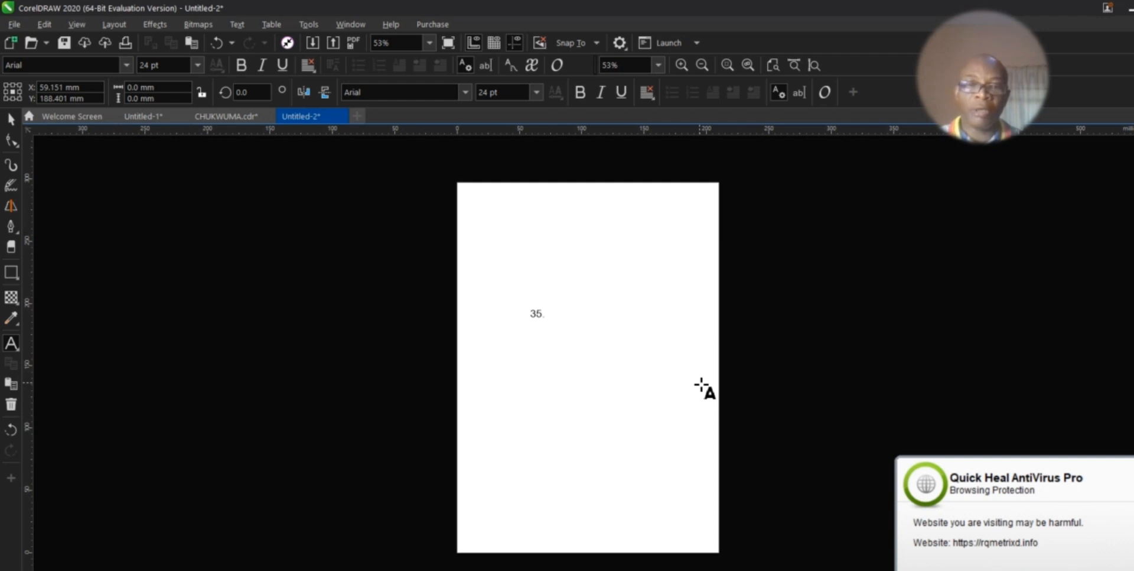
pyautogui.write(' 55')
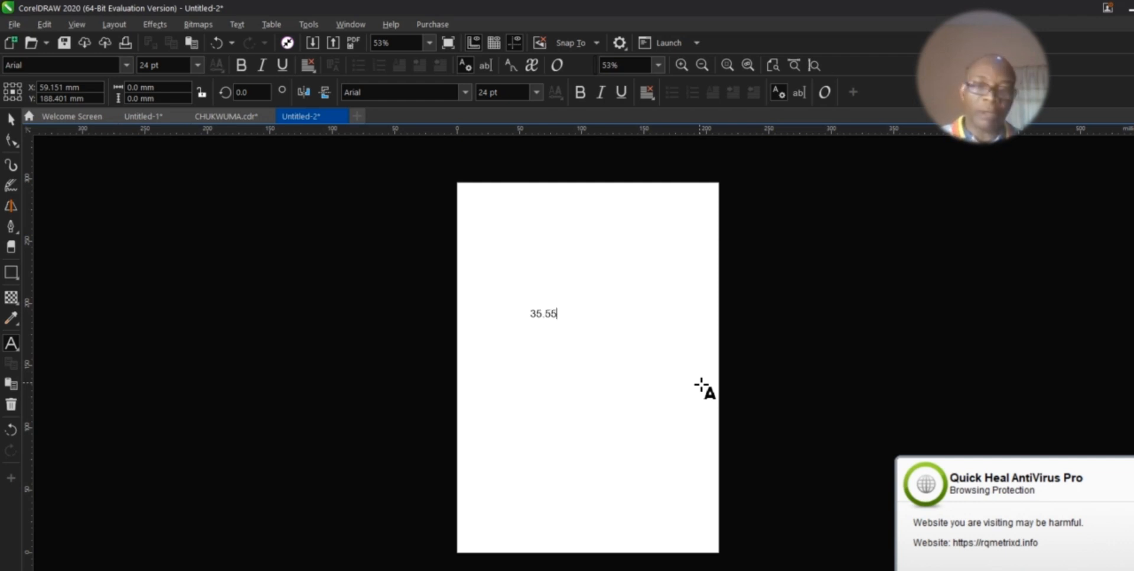
pyautogui.write('6 20')
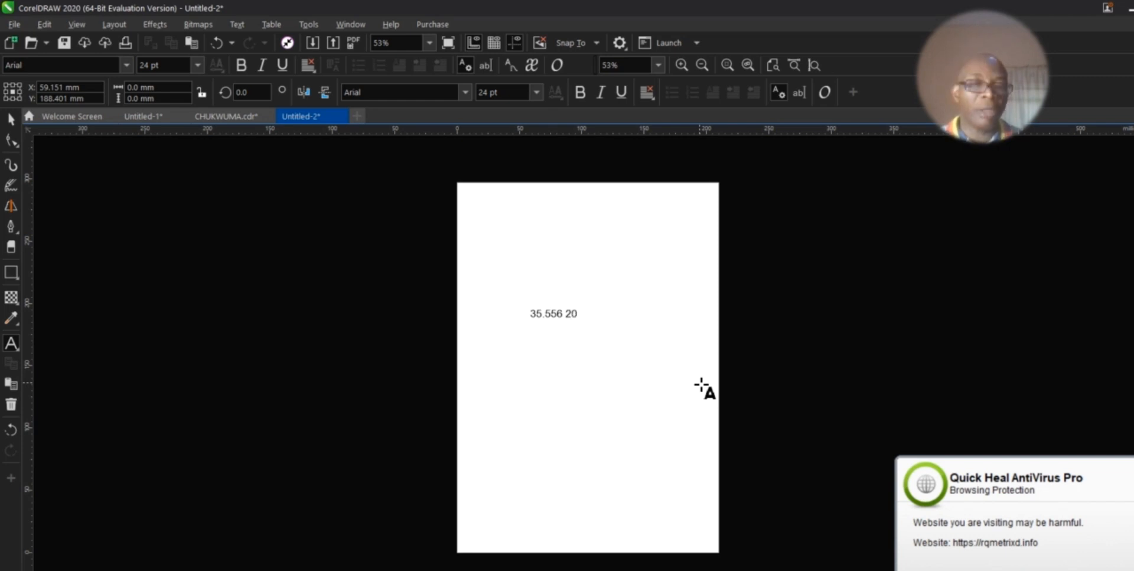
pyautogui.write('3')
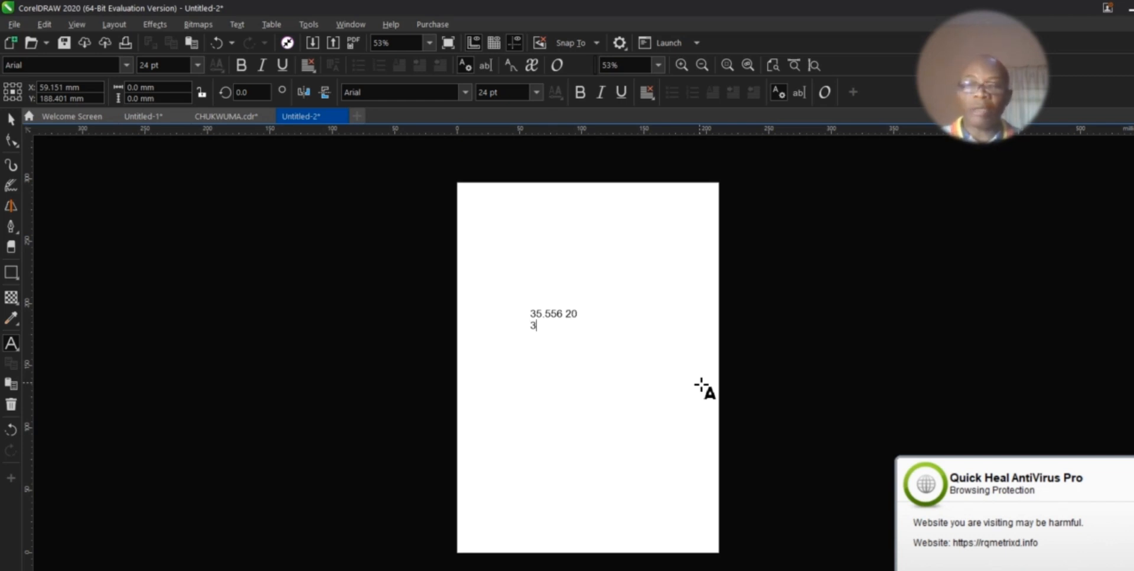
pyautogui.write('5 .55')
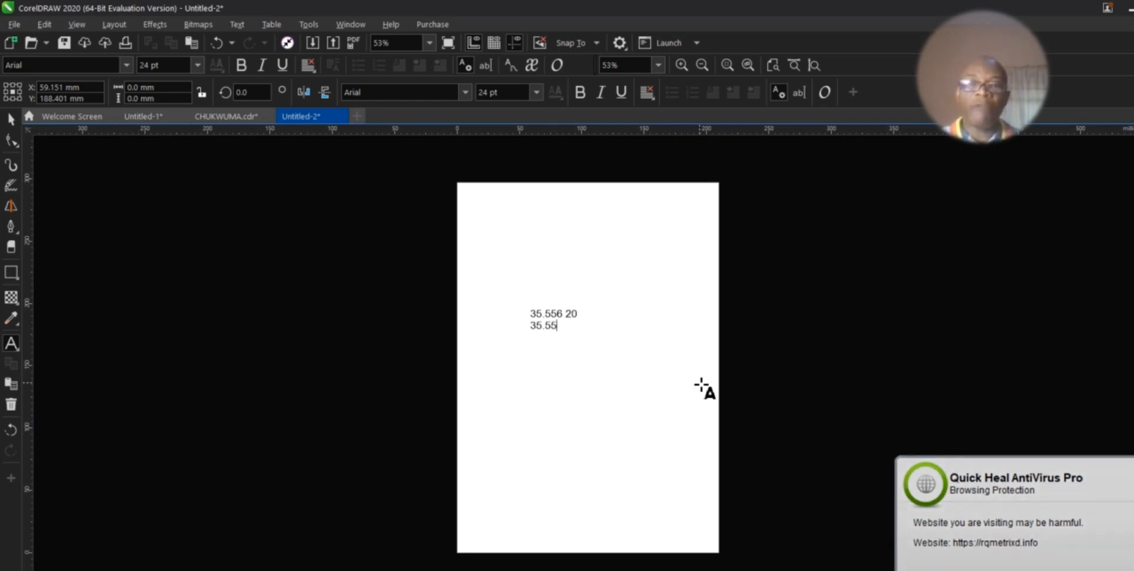
pyautogui.write('6 X6')
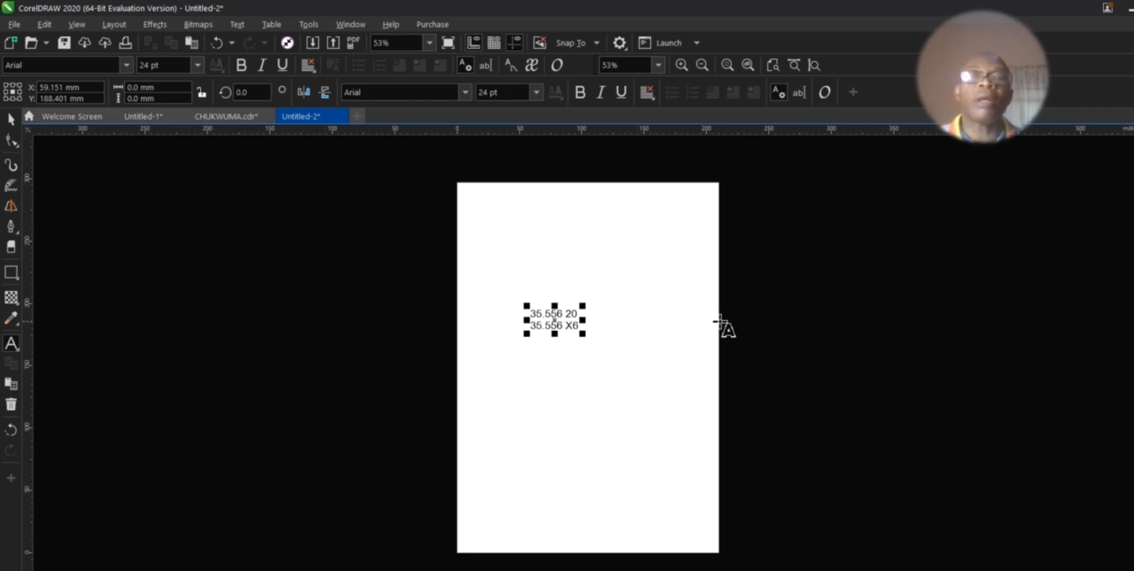
pyautogui.click(579, 334)
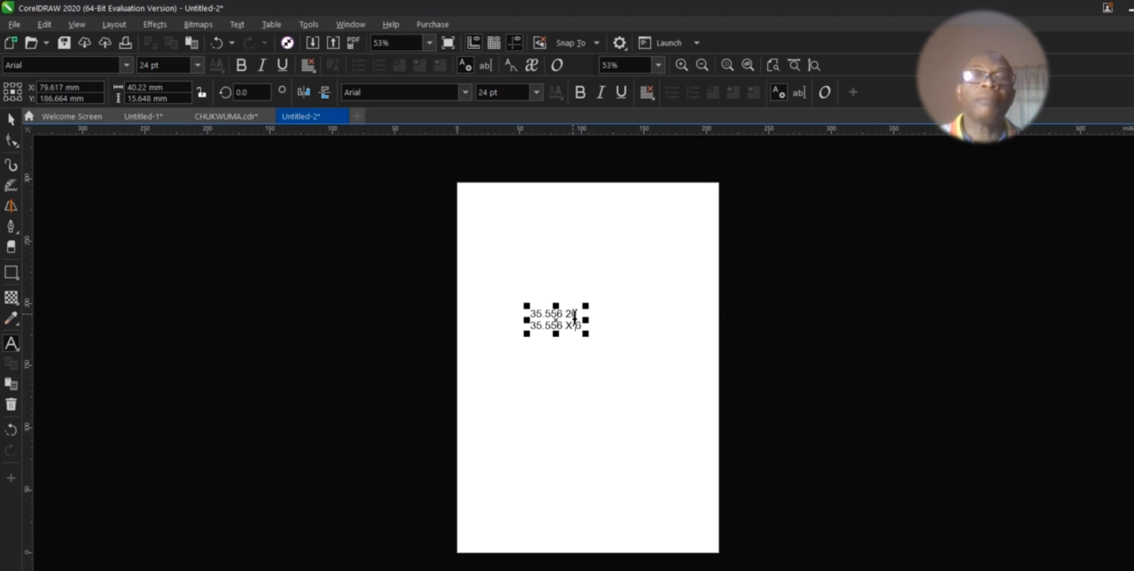
pyautogui.click(569, 313)
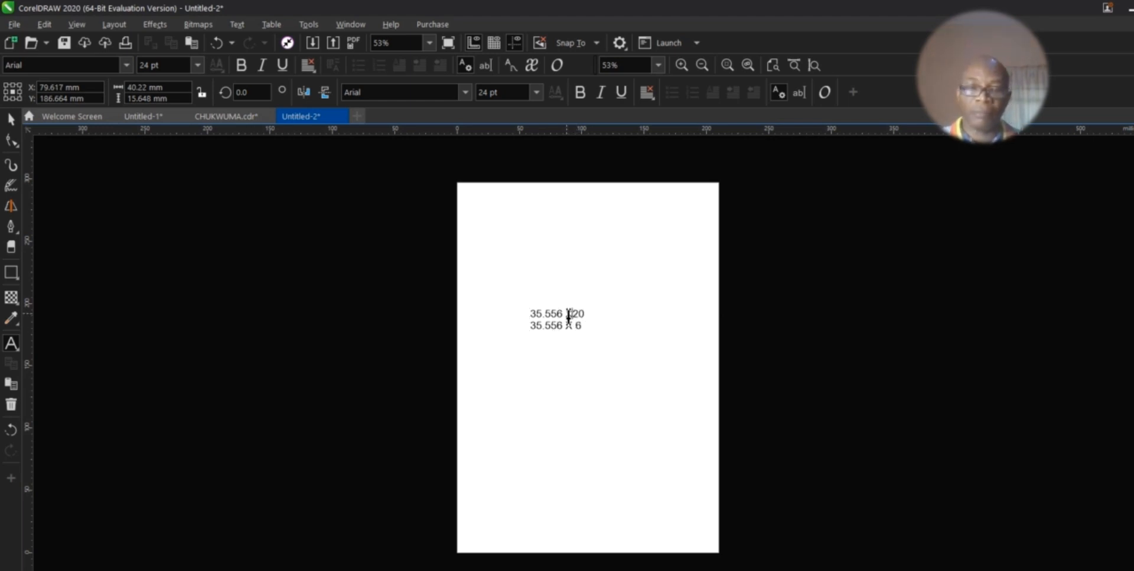
pyautogui.write('2')
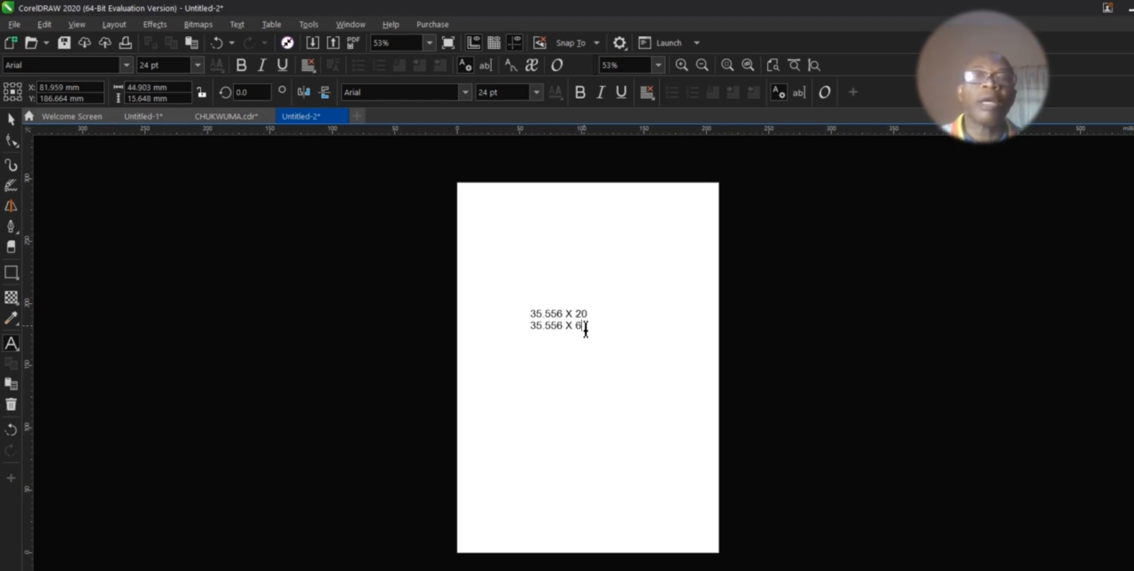
pyautogui.press('Return')
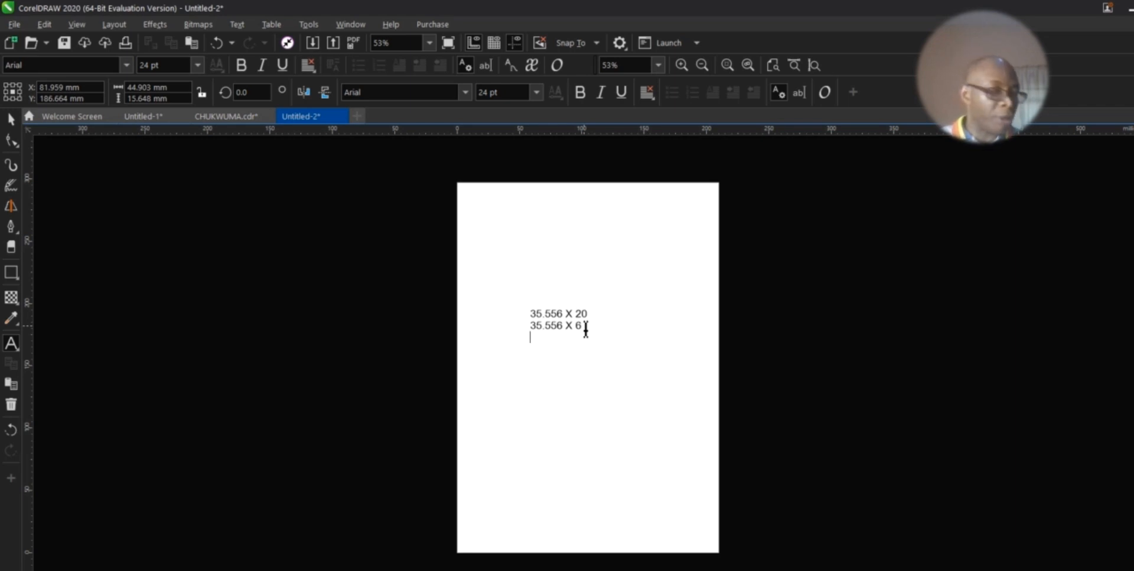
pyautogui.write('22')
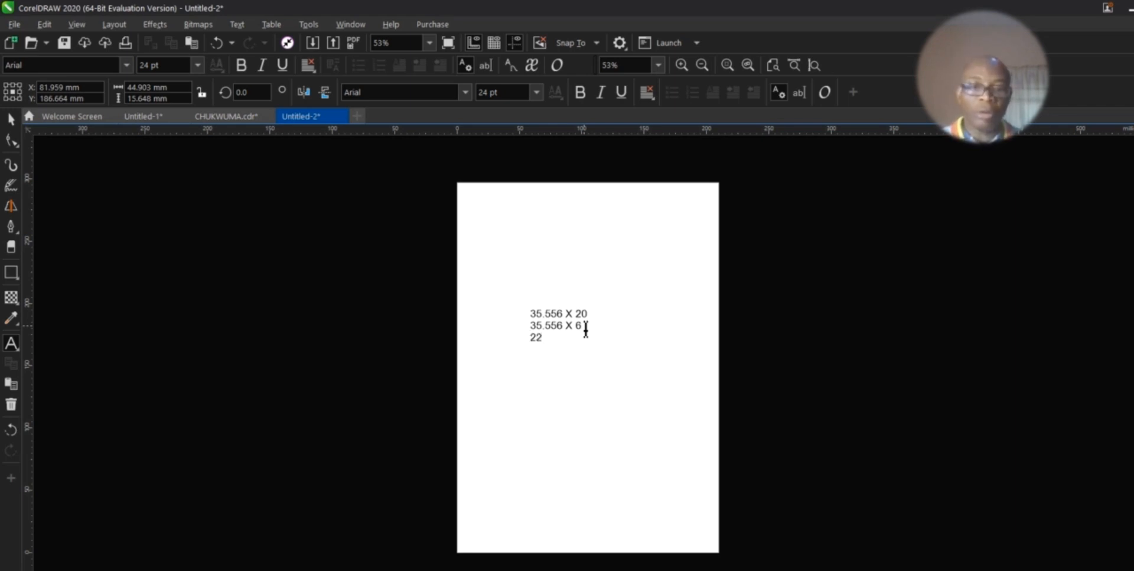
pyautogui.write(' X 6')
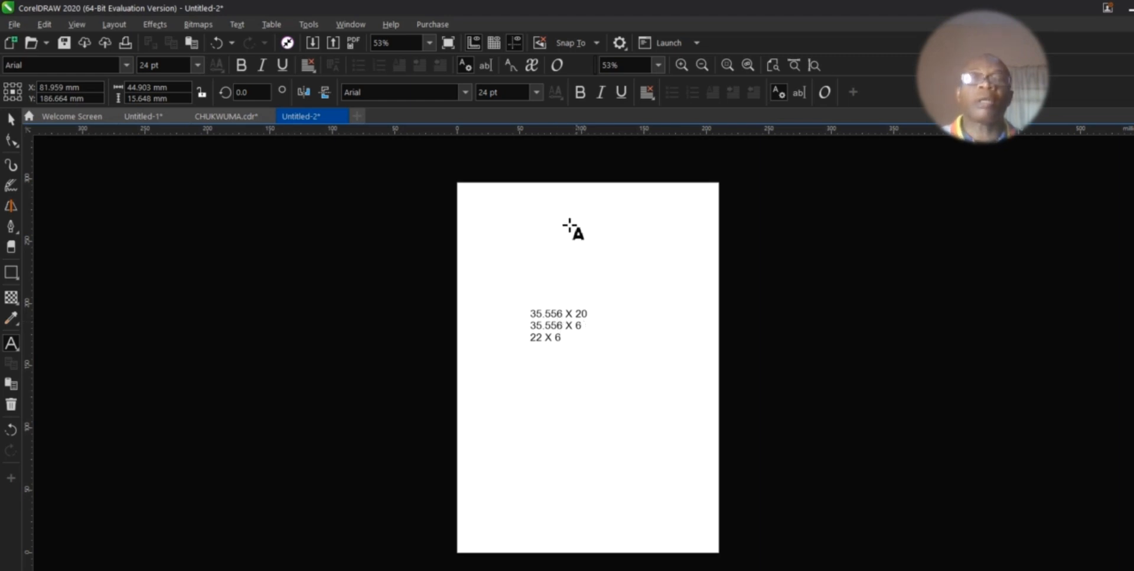
pyautogui.press('Escape')
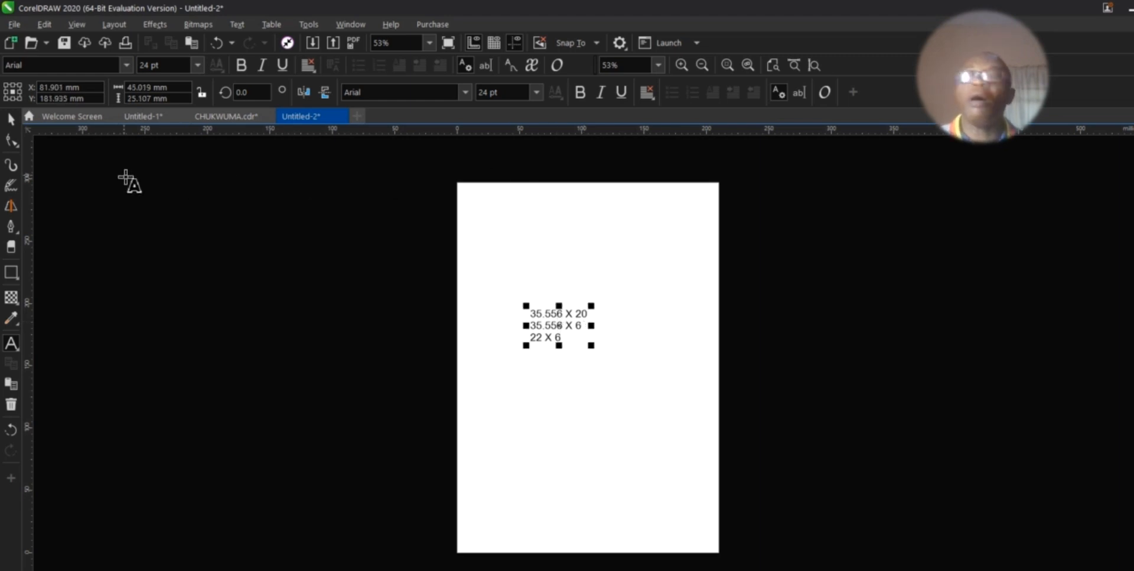
pyautogui.click(11, 119)
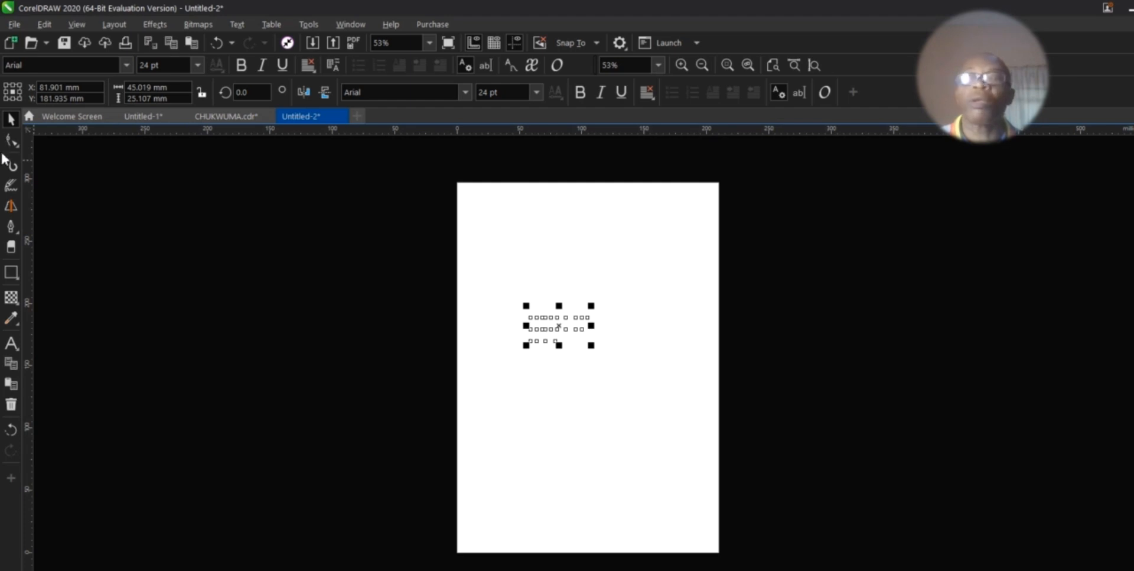
# Step: Move the size notes left of the page and switch the document units to inches
pyautogui.moveTo(559, 324); pyautogui.dragTo(438, 448)
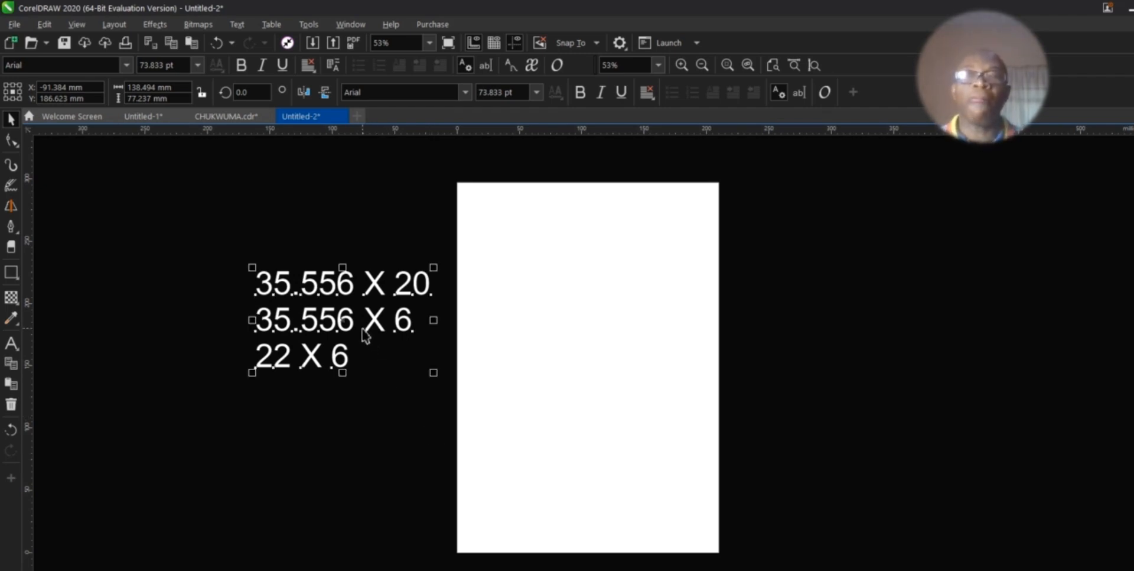
pyautogui.click(167, 205)
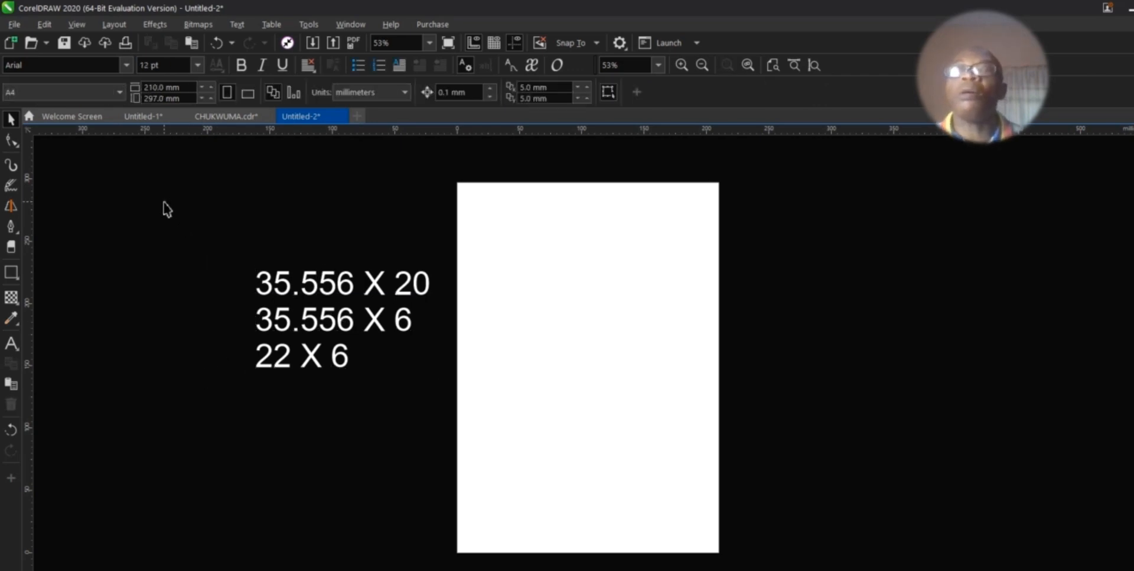
pyautogui.click(405, 93)
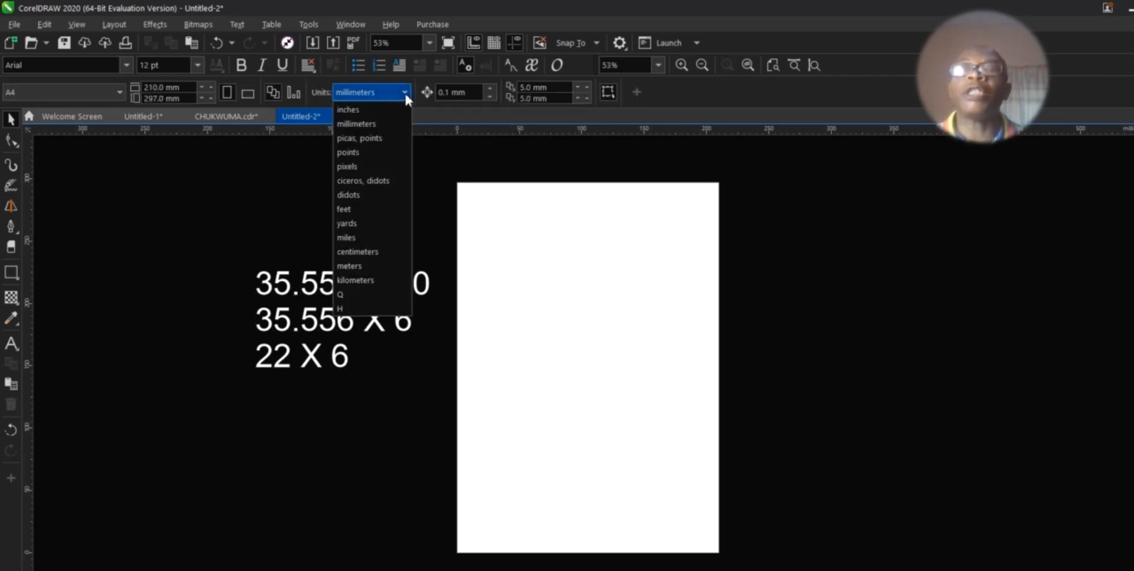
pyautogui.click(375, 108)
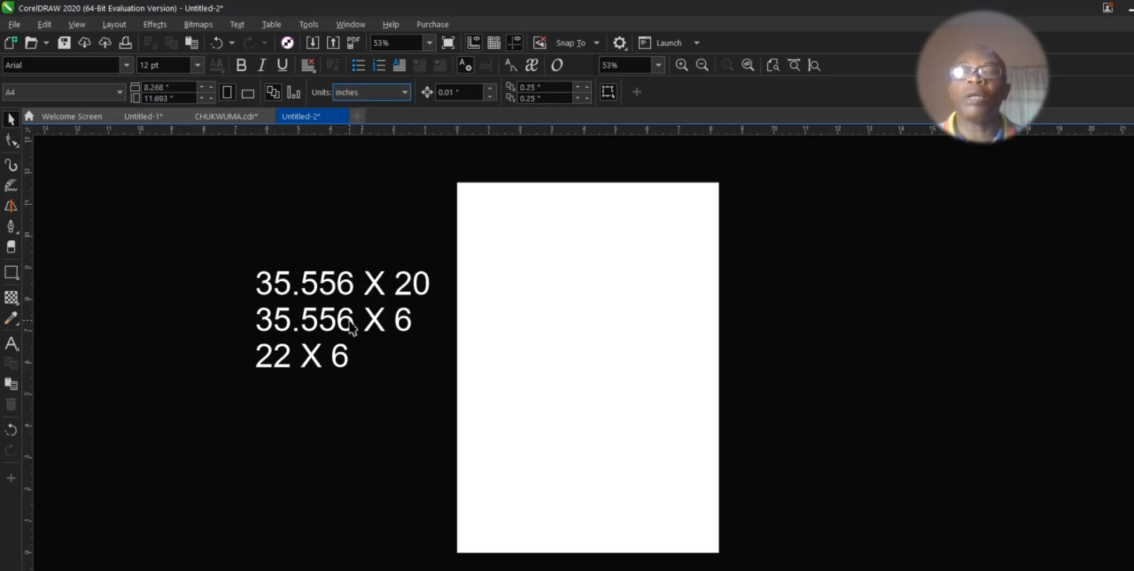
pyautogui.moveTo(346, 325); pyautogui.dragTo(295, 353)
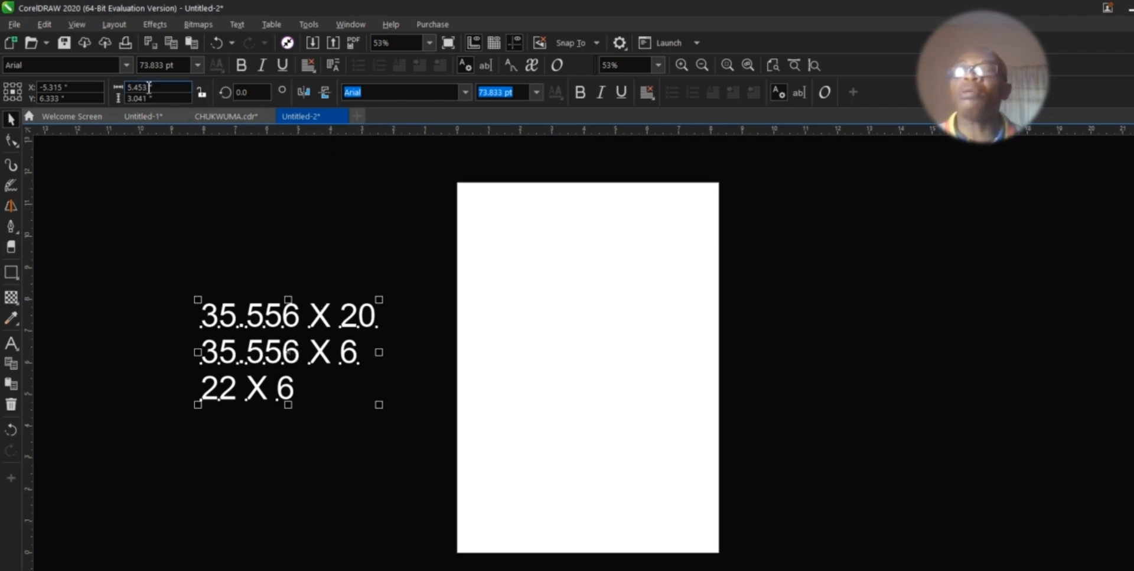
# Step: Enter width 35.556 and height 20 in the property bar, which resizes the selected text
pyautogui.moveTo(147, 87); pyautogui.dragTo(108, 85)
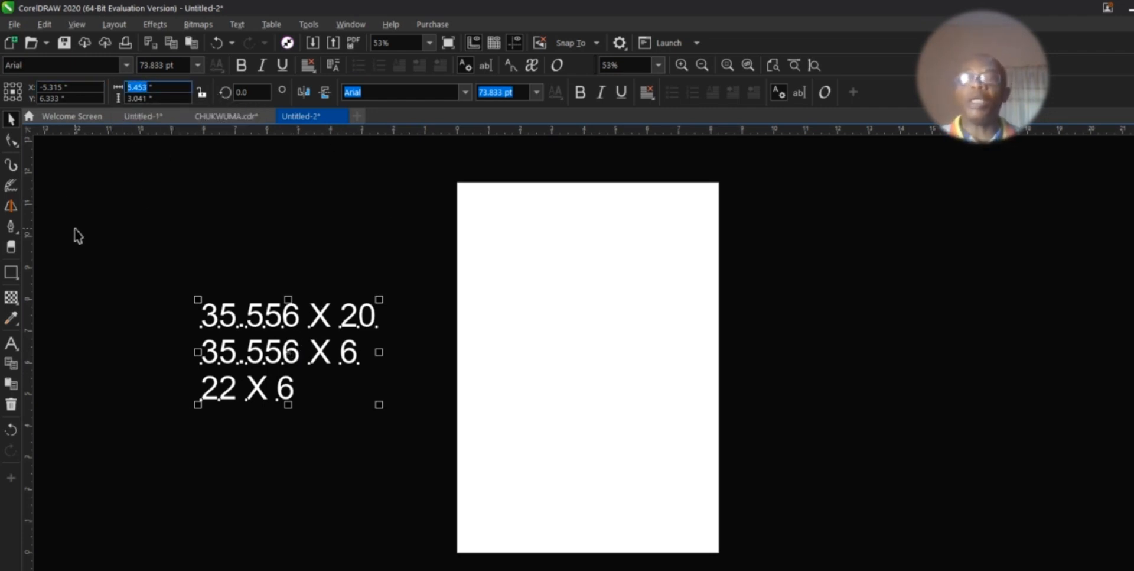
pyautogui.write('35')
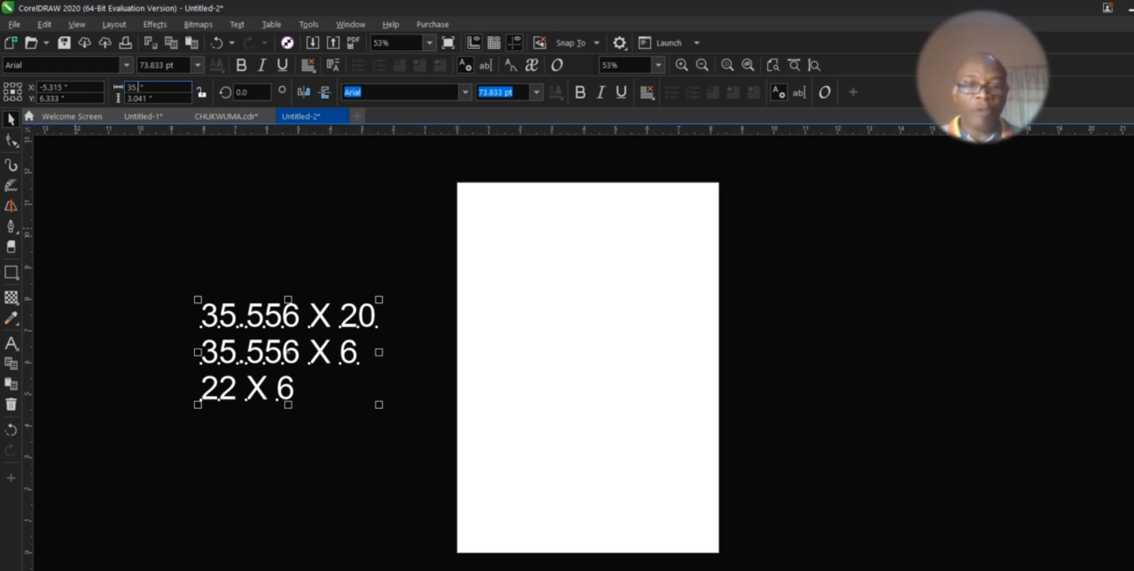
pyautogui.write('.556')
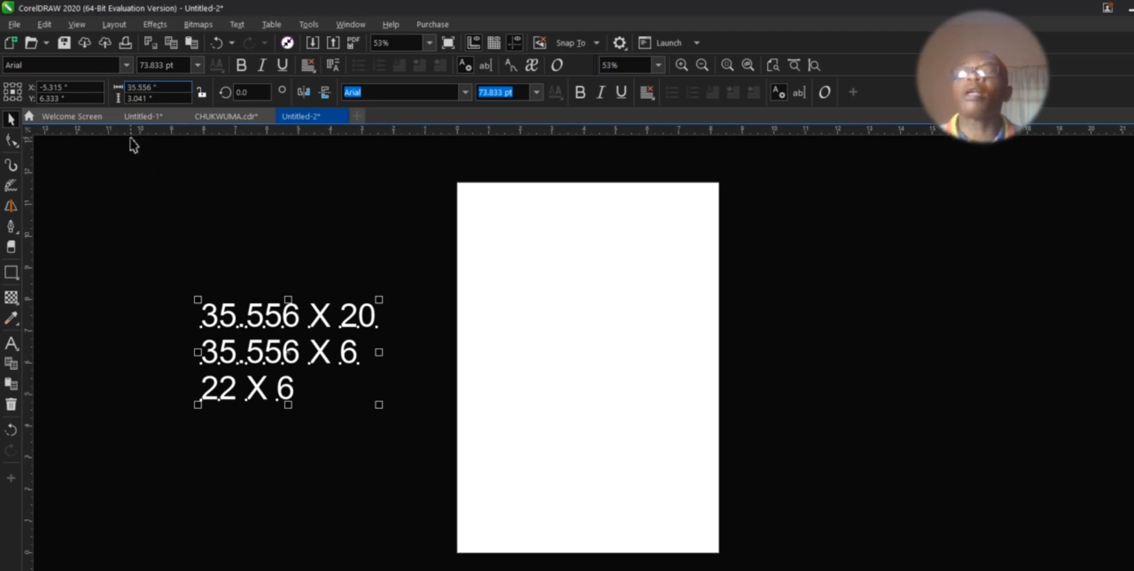
pyautogui.doubleClick(147, 101)
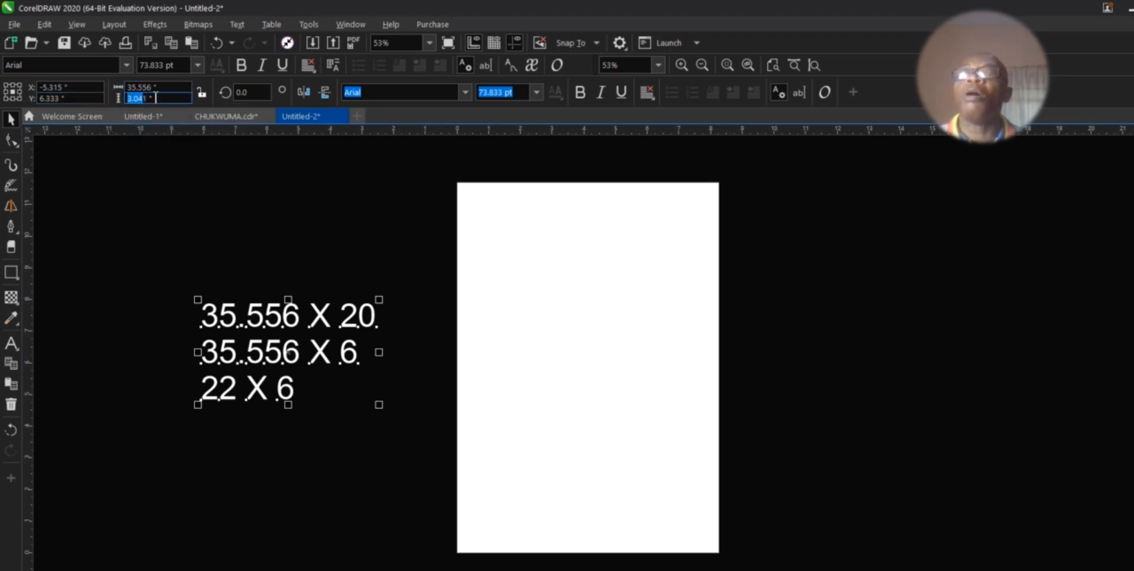
pyautogui.click(148, 98)
pyautogui.doubleClick(148, 98)
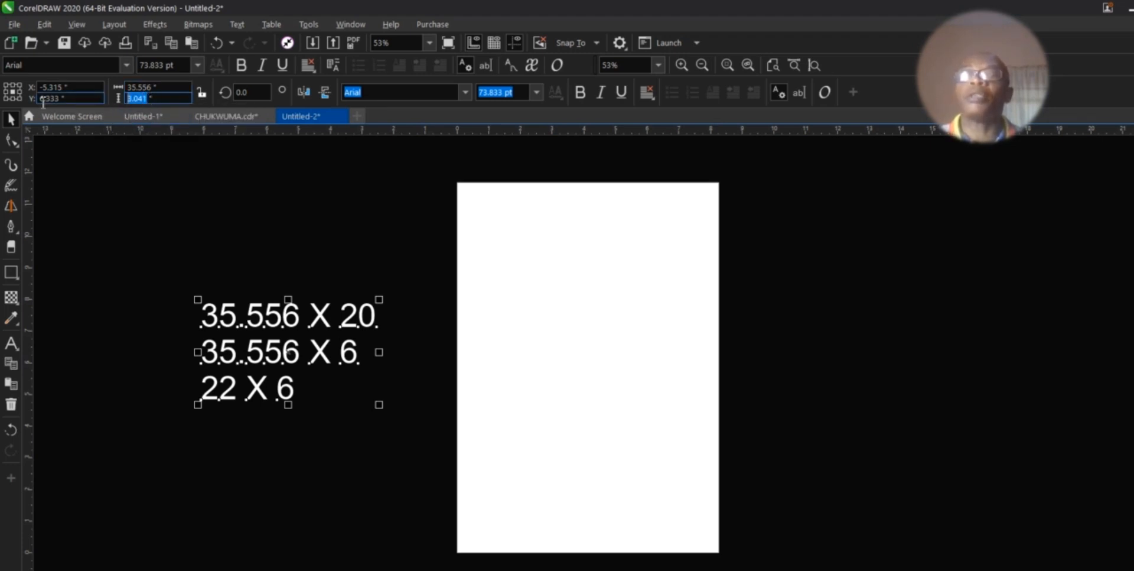
pyautogui.write('20')
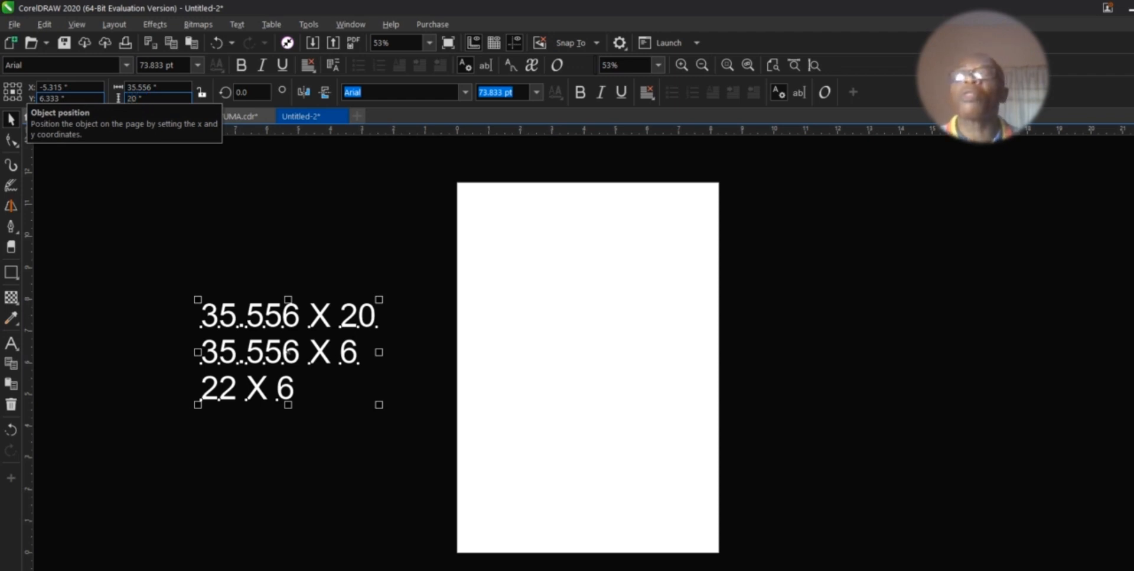
pyautogui.press('Return')
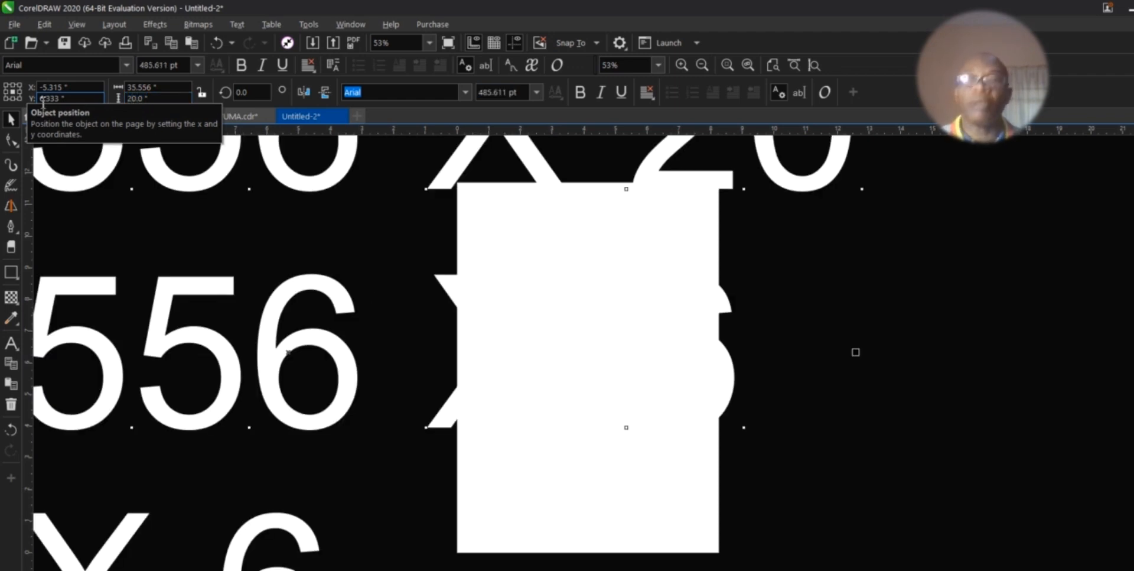
# Step: Undo the oversized text resize and deselect the size notes
pyautogui.hotkey('ctrl', 'z')
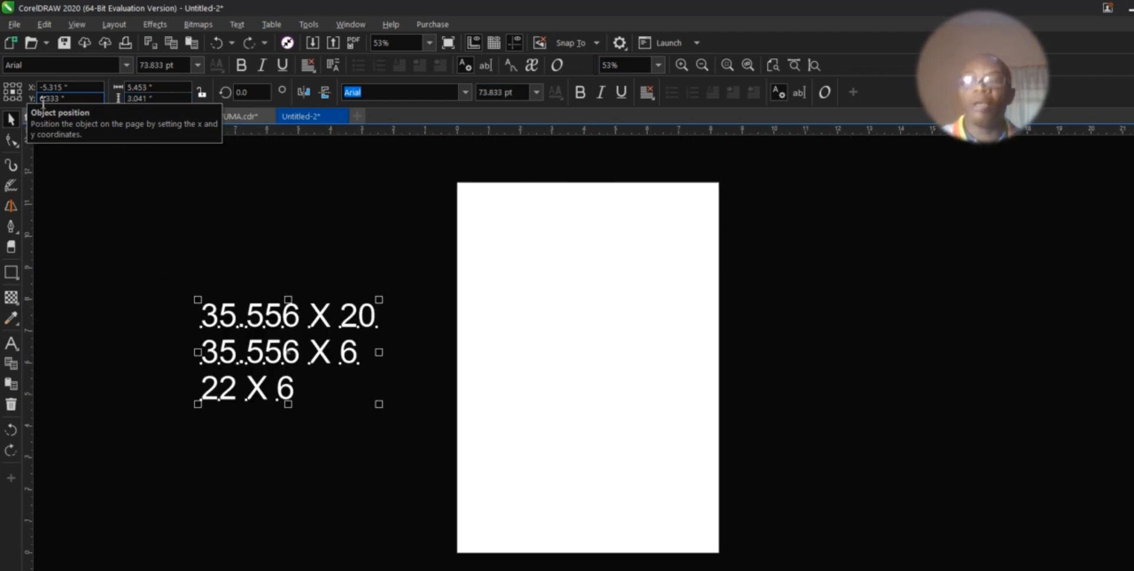
pyautogui.click(362, 292)
pyautogui.click(166, 88)
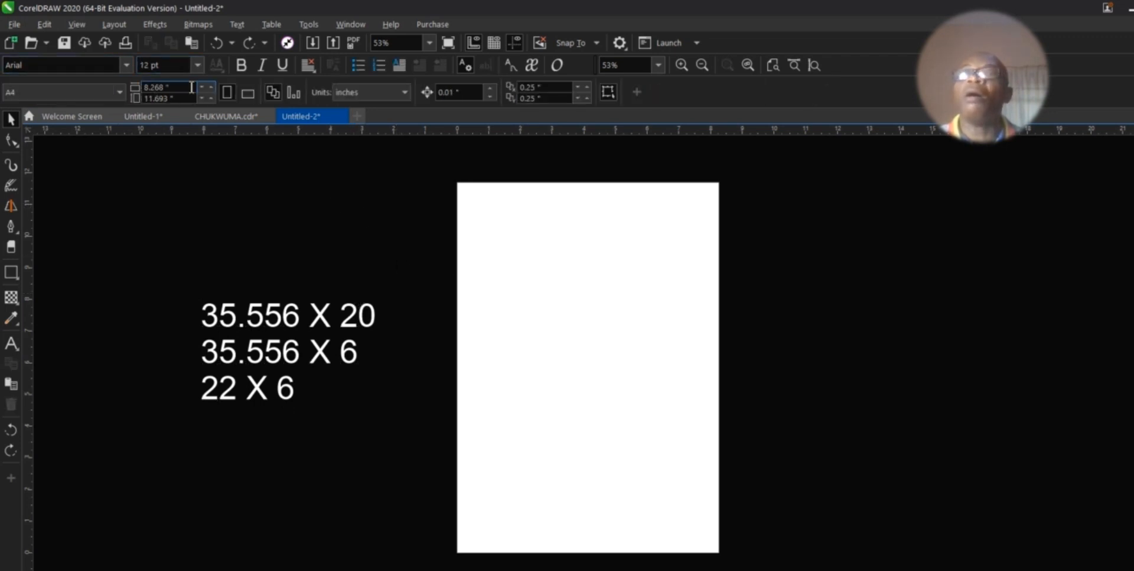
# Step: Resize the page to a custom 35.556 × 20 inches and zoom out to see it
pyautogui.doubleClick(166, 87)
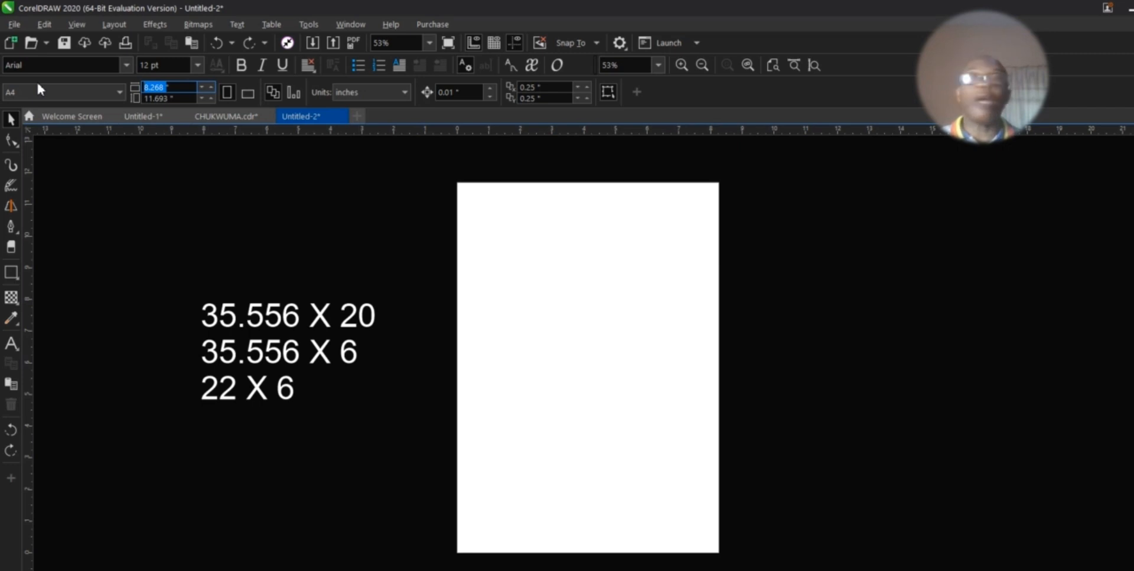
pyautogui.write('35')
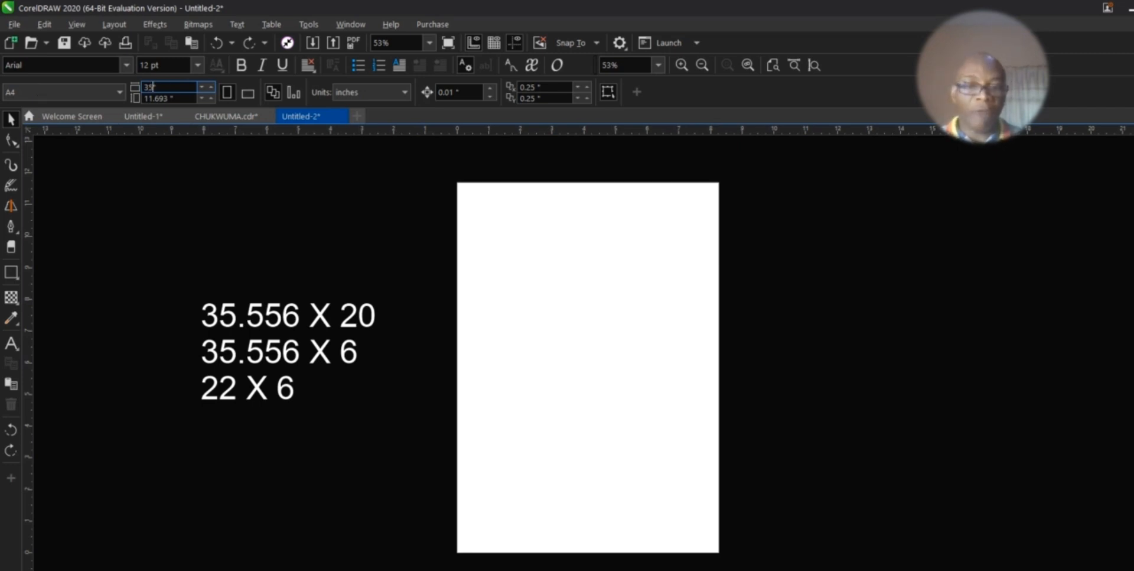
pyautogui.write('.556')
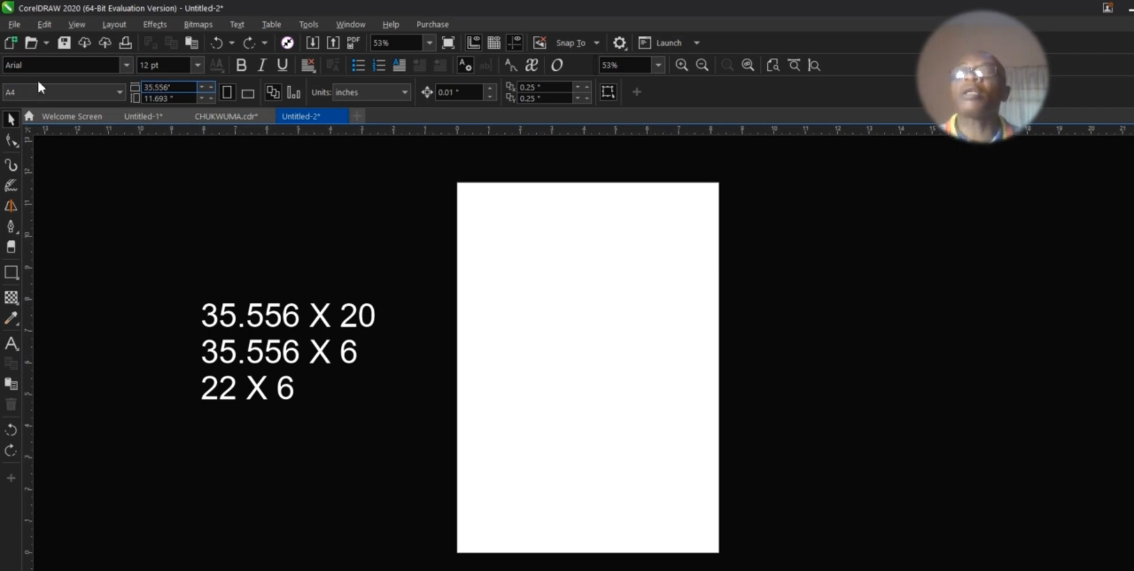
pyautogui.press('Tab')
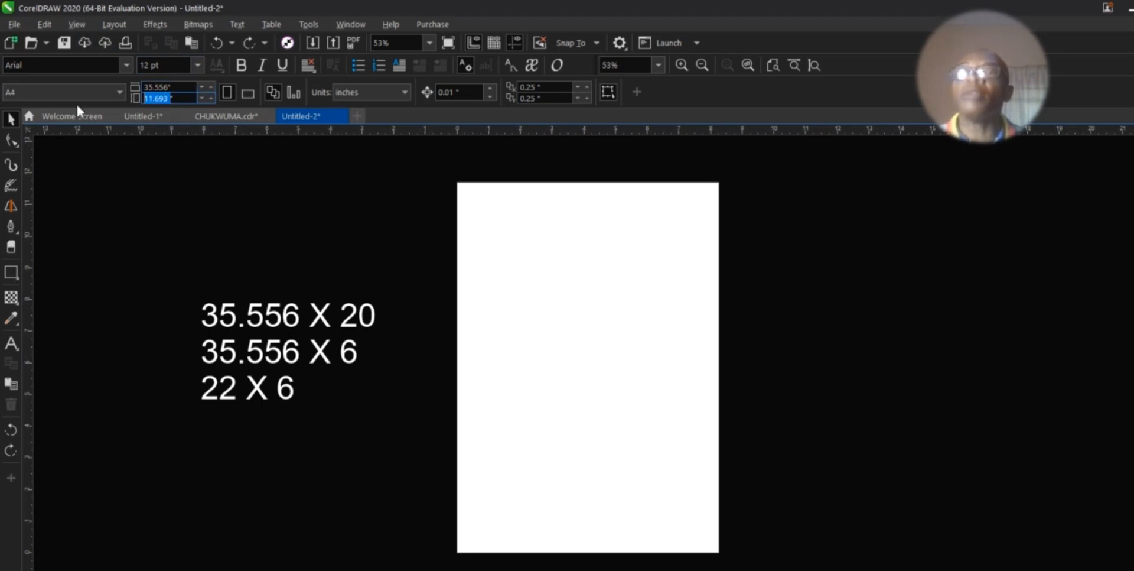
pyautogui.write('20')
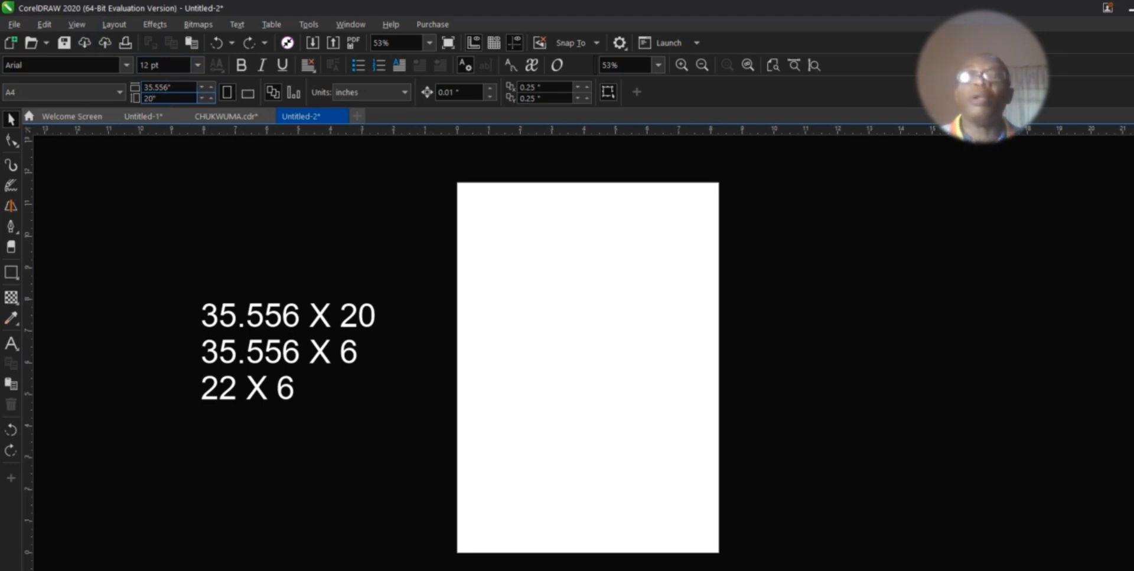
pyautogui.press('Return')
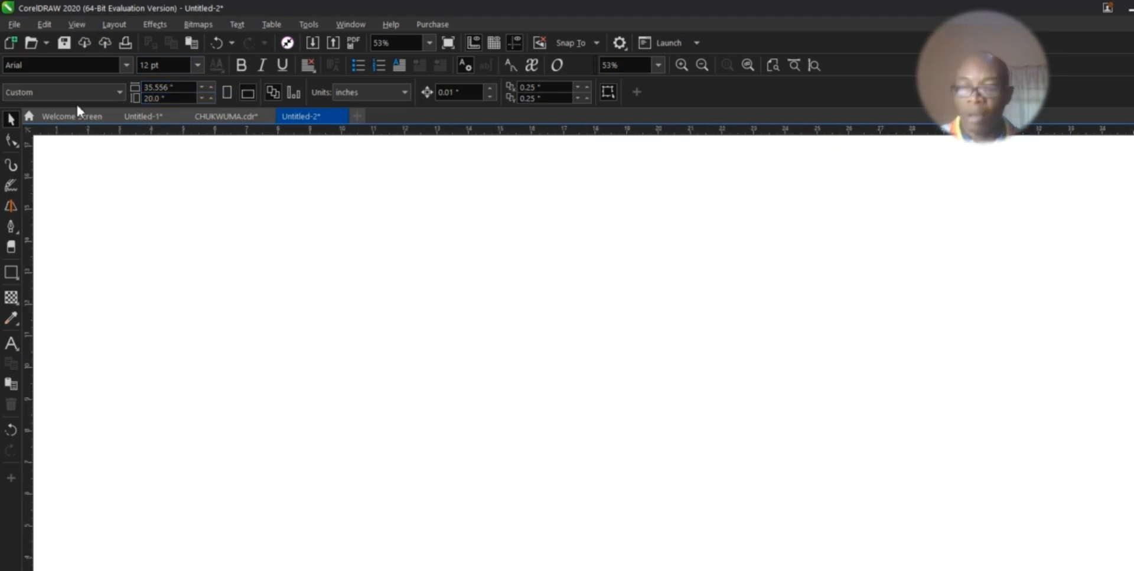
pyautogui.press('z')
pyautogui.click(101, 95)
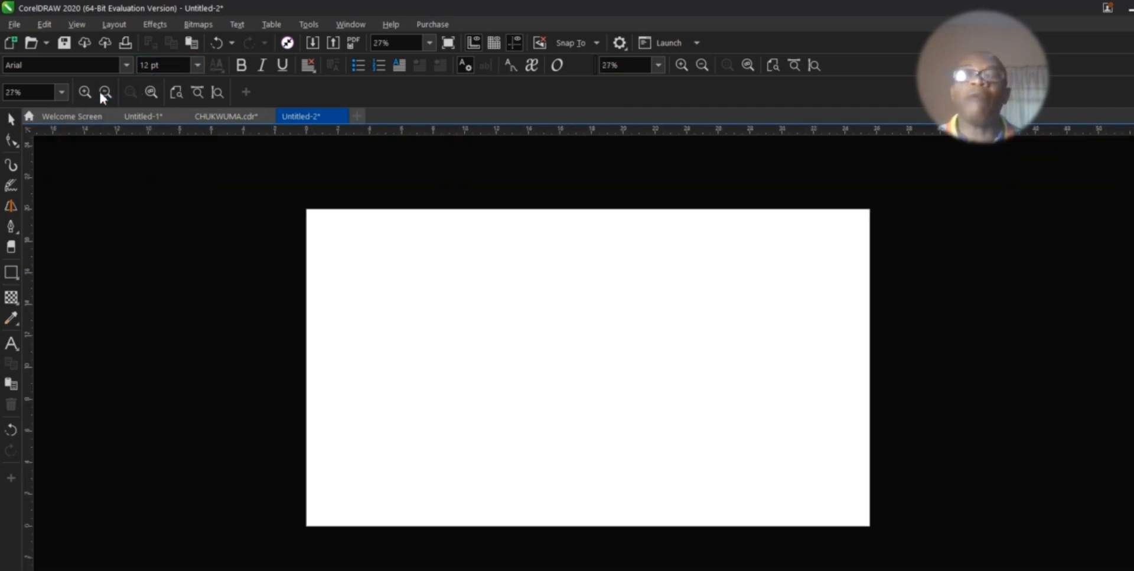
# Step: Select the size notes and move them off the page to its left
pyautogui.click(102, 95)
pyautogui.click(11, 119)
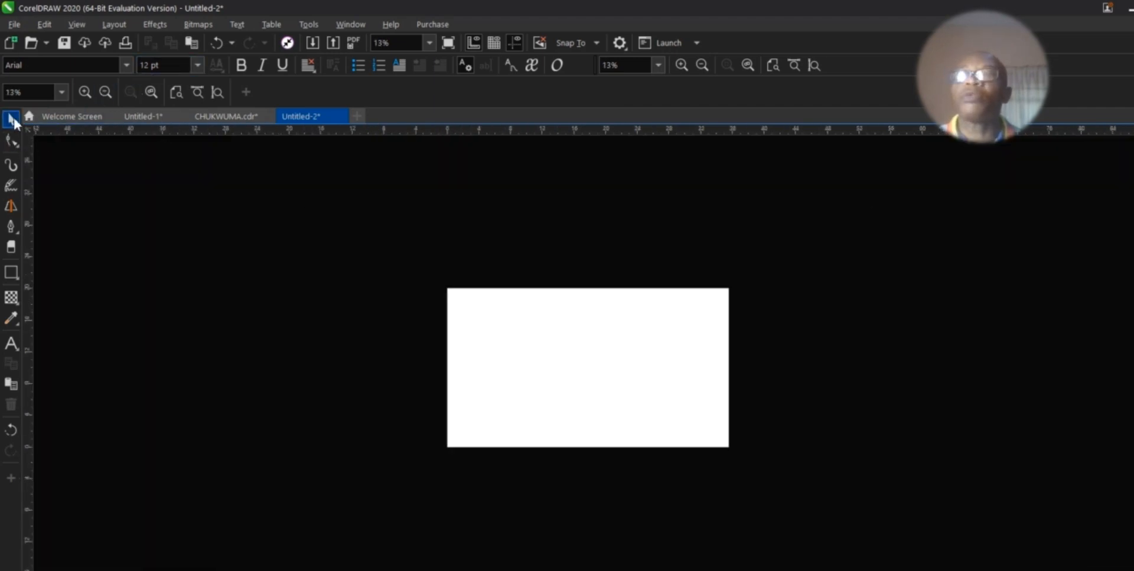
pyautogui.moveTo(186, 176); pyautogui.dragTo(695, 539)
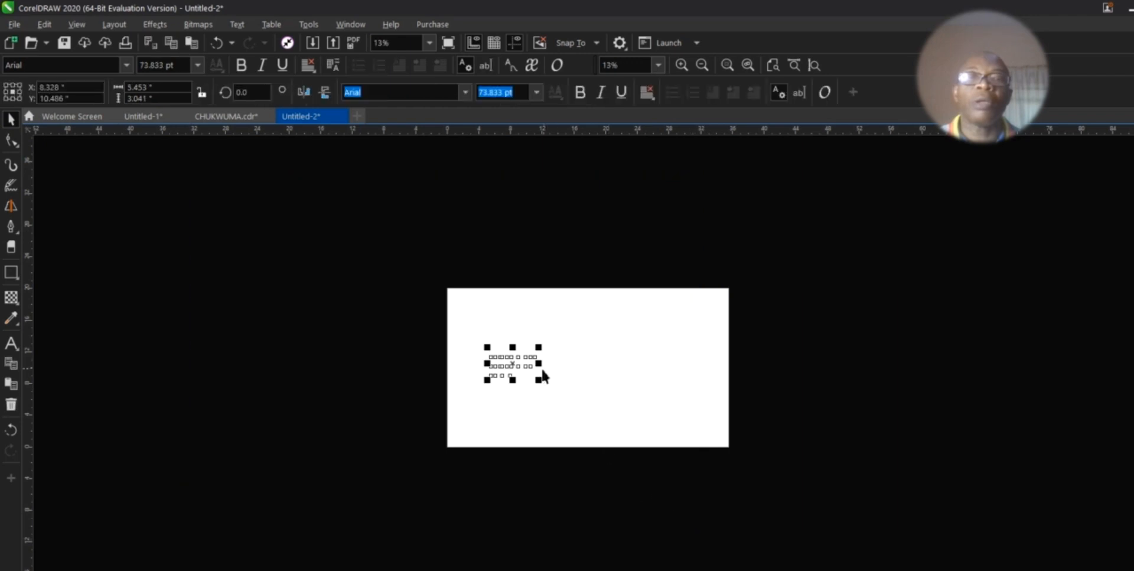
pyautogui.moveTo(535, 372); pyautogui.dragTo(433, 452)
pyautogui.moveTo(366, 341); pyautogui.dragTo(352, 369)
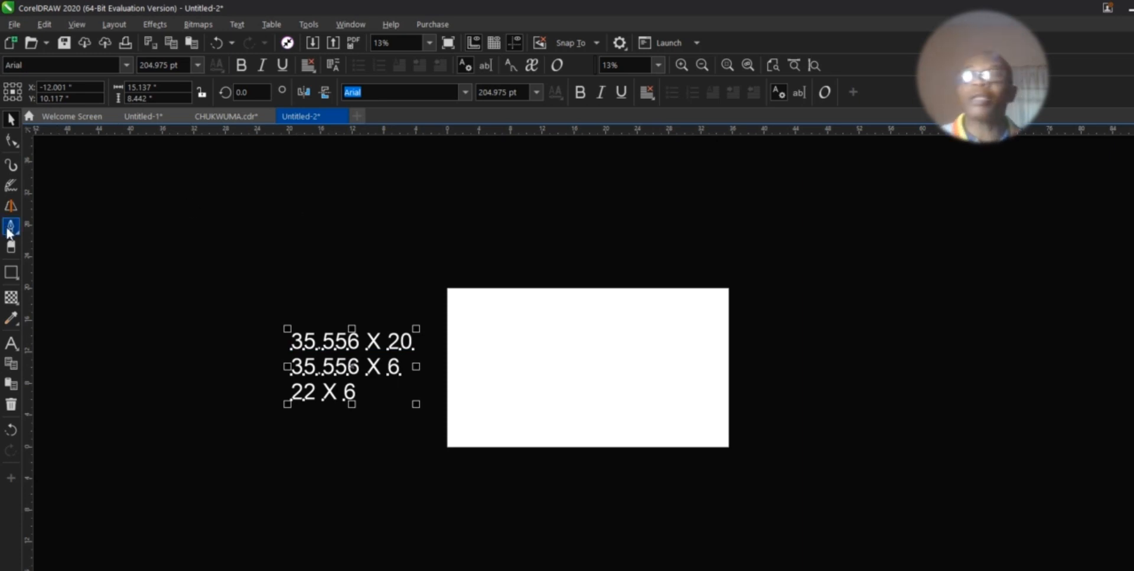
# Step: Draw a rectangle across the middle of the page
pyautogui.click(11, 272)
pyautogui.moveTo(467, 328); pyautogui.dragTo(711, 421)
pyautogui.click(11, 118)
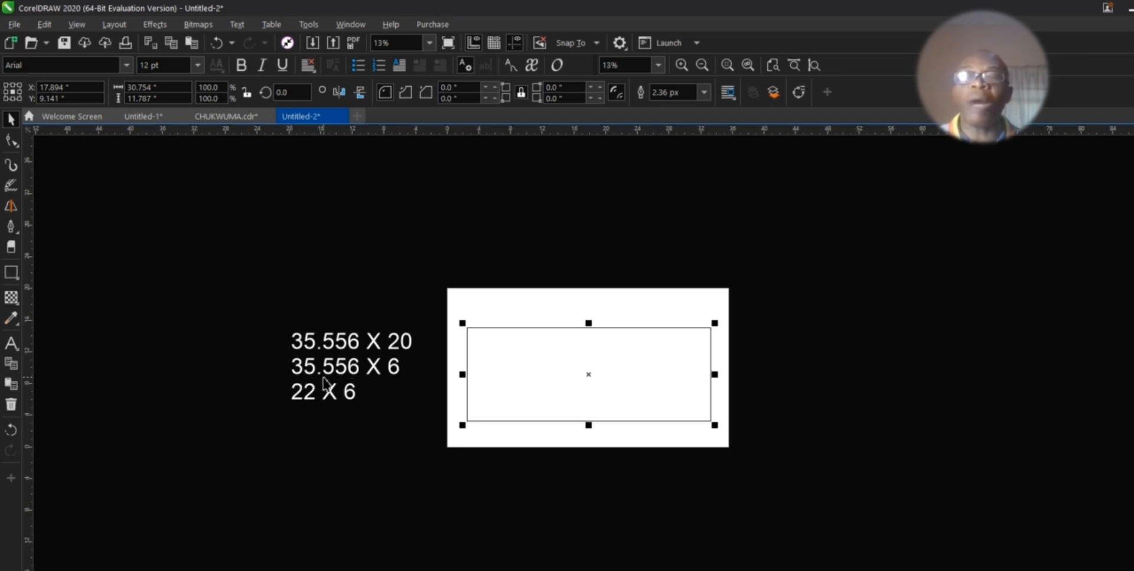
# Step: Size the rectangle to 35.556 inches wide by 6 inches high
pyautogui.click(154, 88)
pyautogui.moveTo(155, 89); pyautogui.dragTo(71, 83)
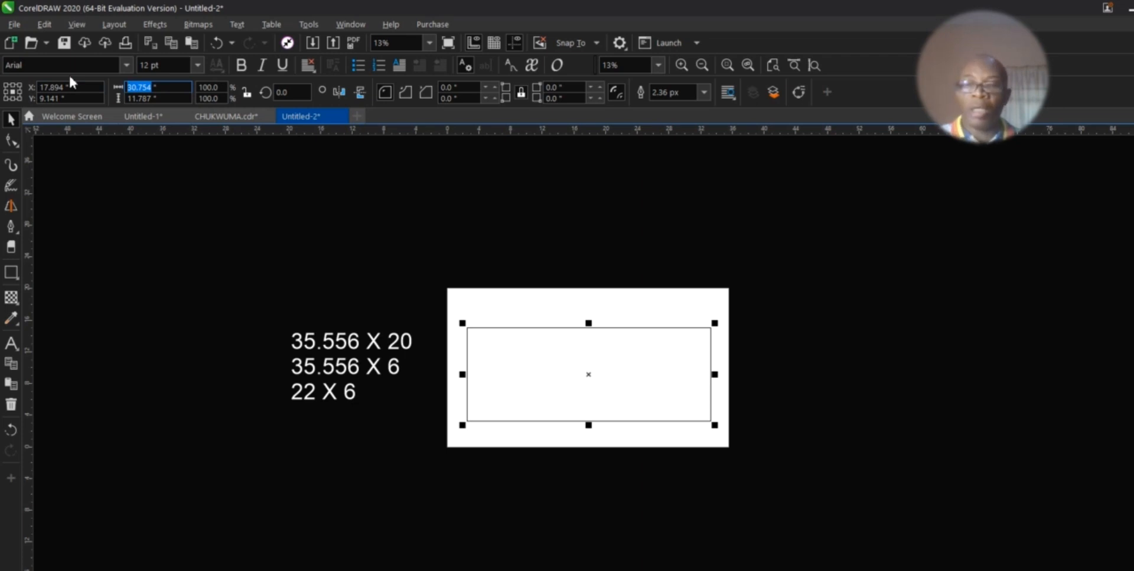
pyautogui.write('35.556')
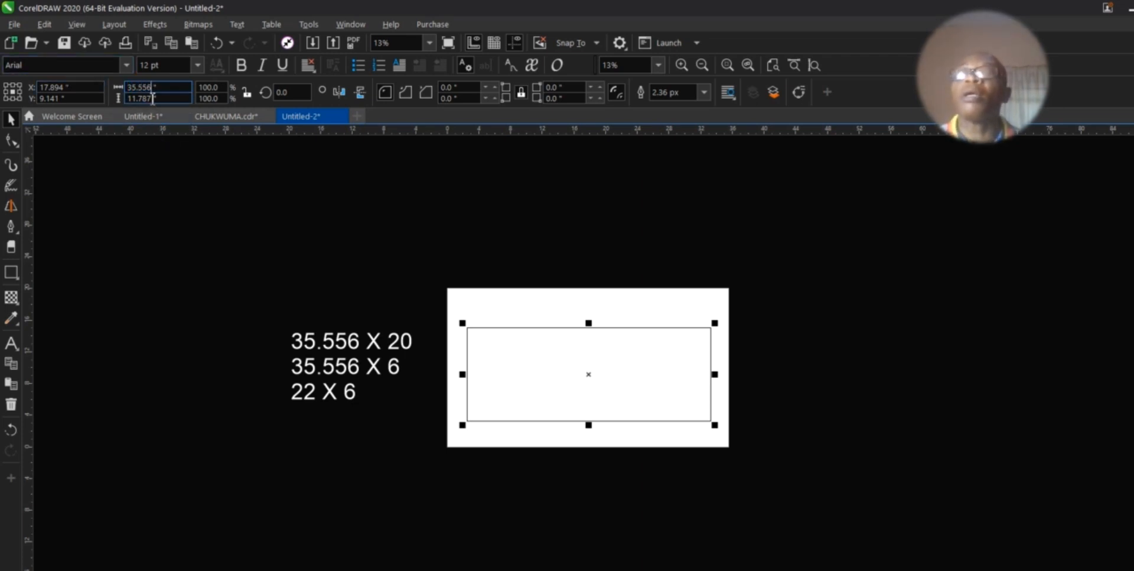
pyautogui.moveTo(155, 98); pyautogui.dragTo(1, 101)
pyautogui.write('6')
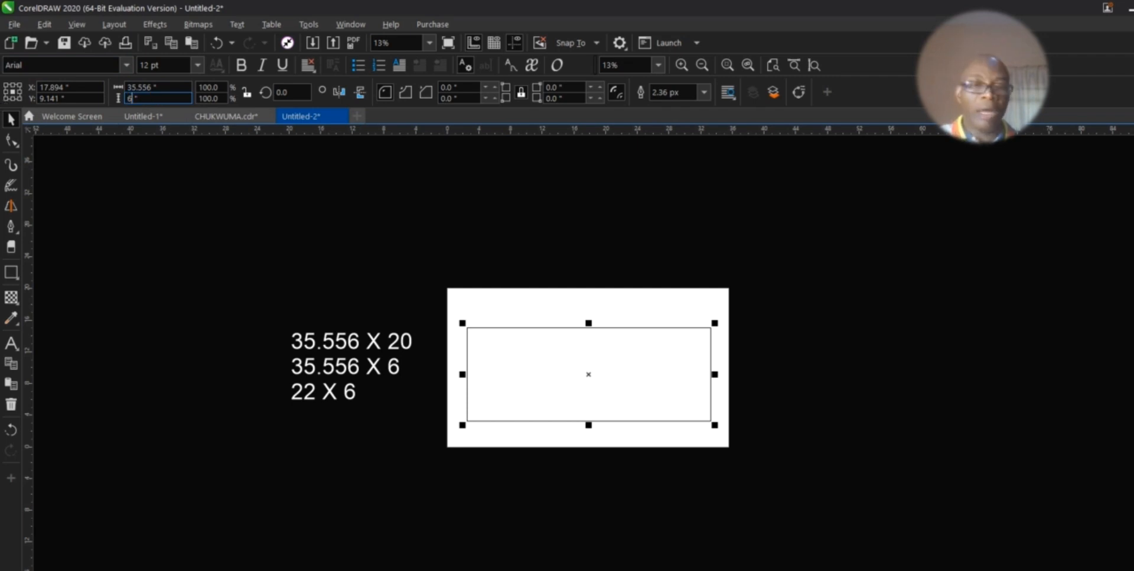
pyautogui.press('Return')
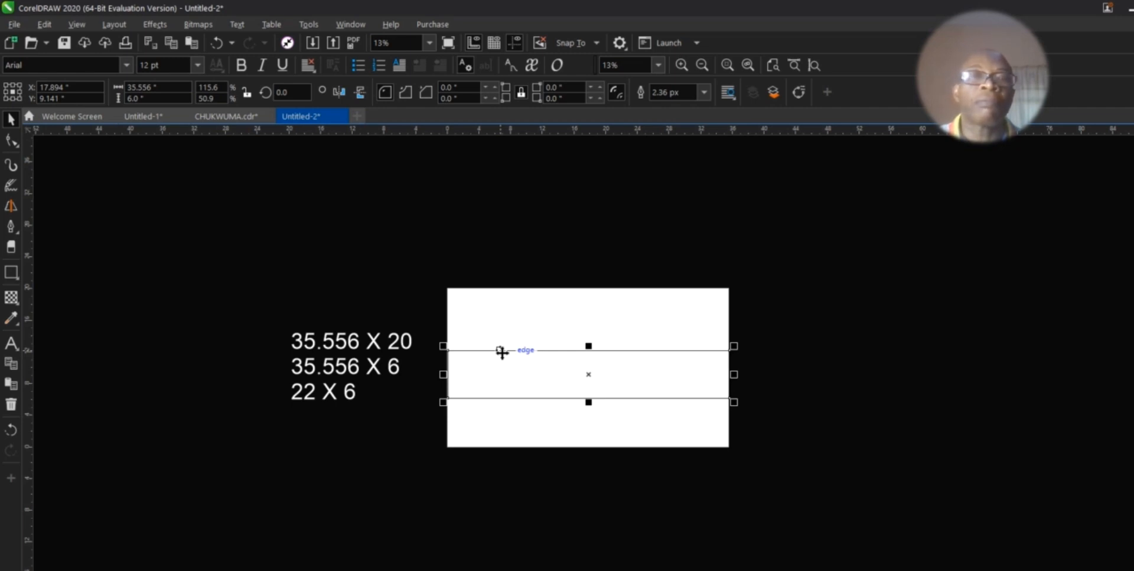
# Step: Nudge the full-width strip up two steps so it sits centred vertically
pyautogui.click(773, 482)
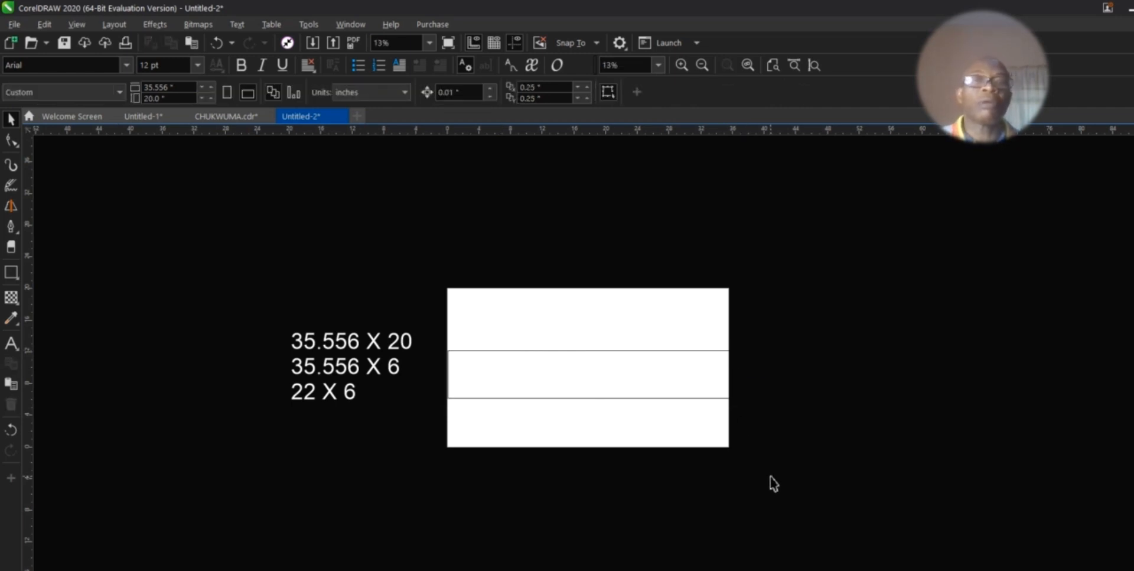
pyautogui.click(607, 376)
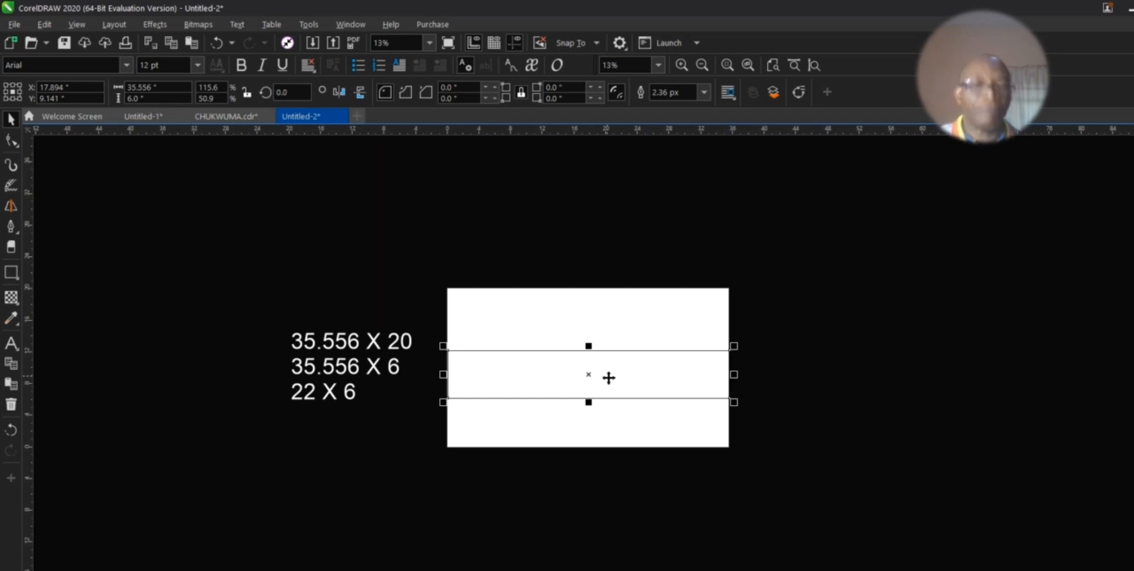
pyautogui.press('Up')
pyautogui.press('Up')
pyautogui.press('Up')
pyautogui.press('Up')
pyautogui.press('Up')
pyautogui.press('Up')
pyautogui.press('Up')
pyautogui.press('Up')
pyautogui.press('Up')
pyautogui.press('Up')
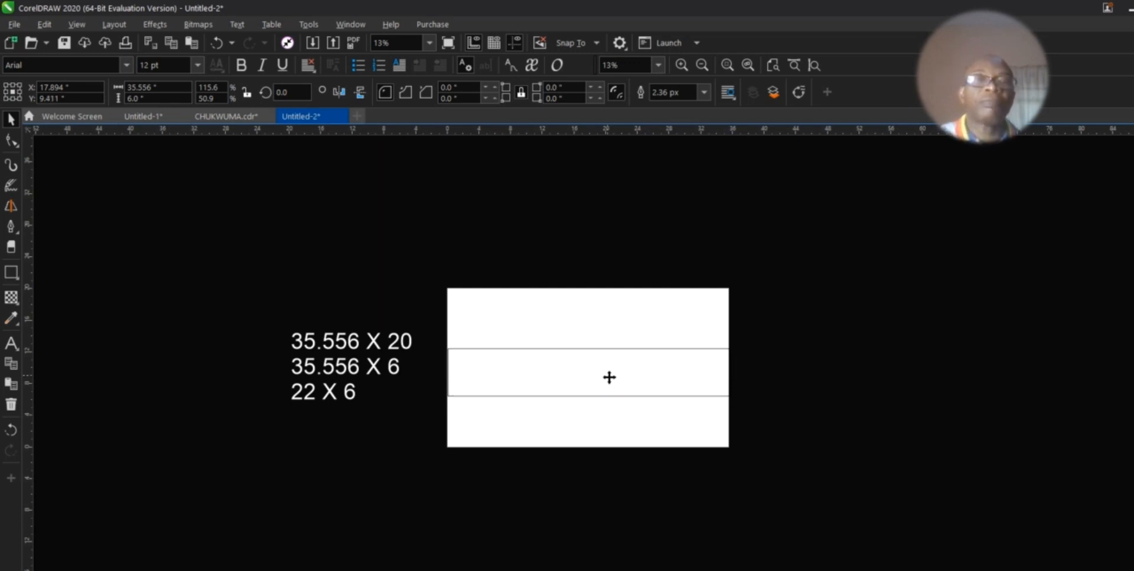
pyautogui.press('Up')
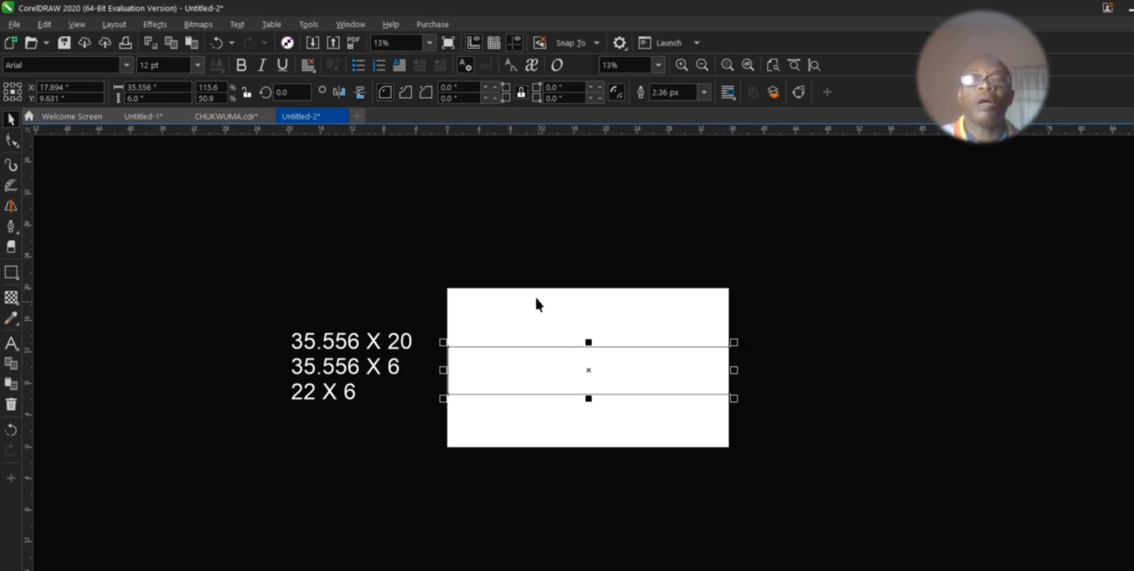
pyautogui.click(482, 236)
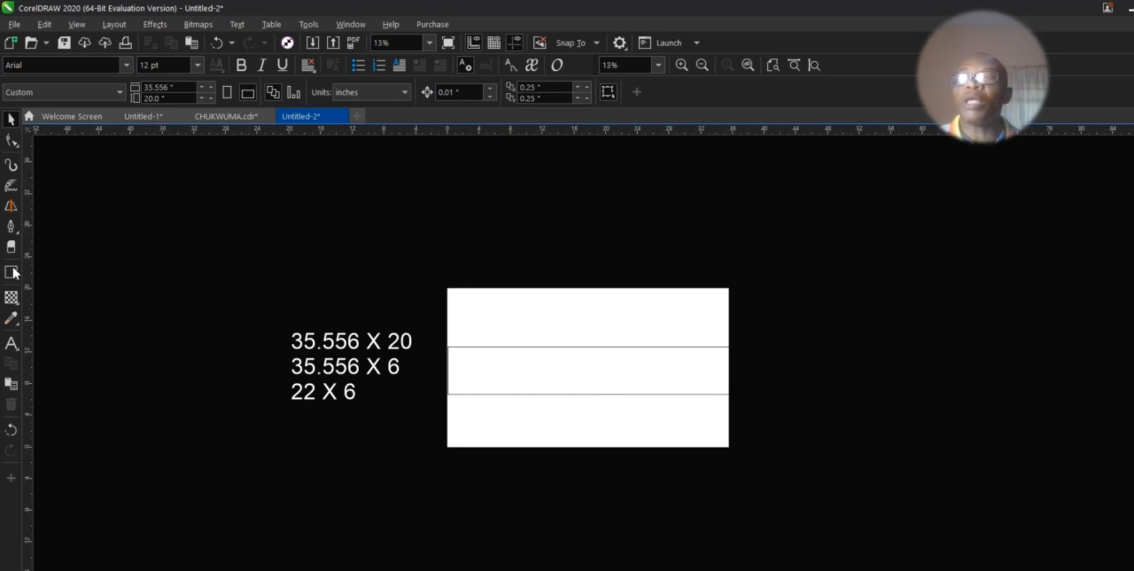
# Step: Draw a second rectangle over the strip and size it 22 × 6 inches
pyautogui.click(594, 383)
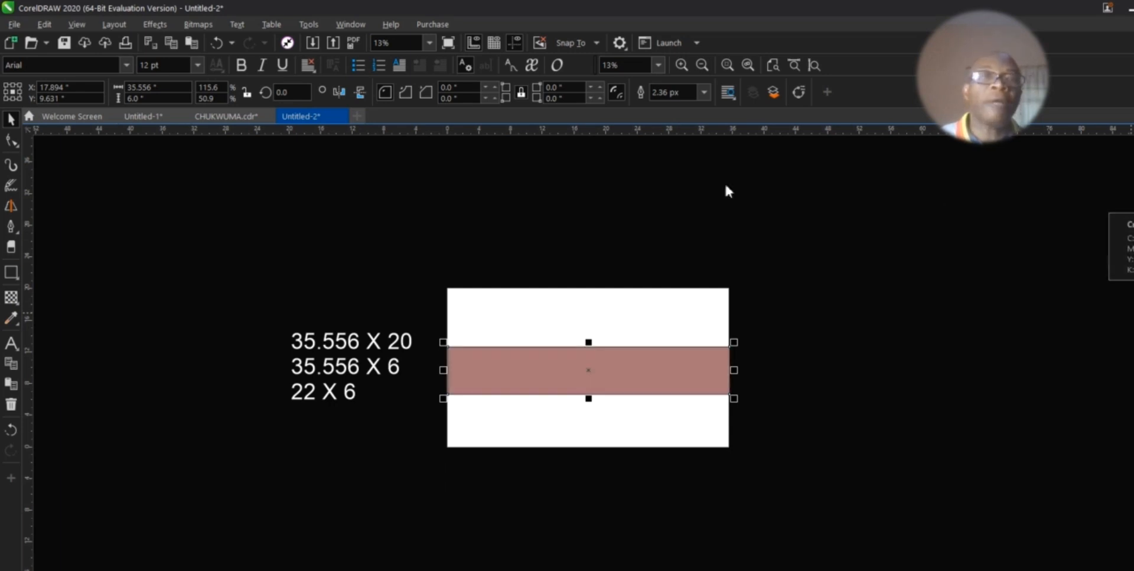
pyautogui.click(351, 355)
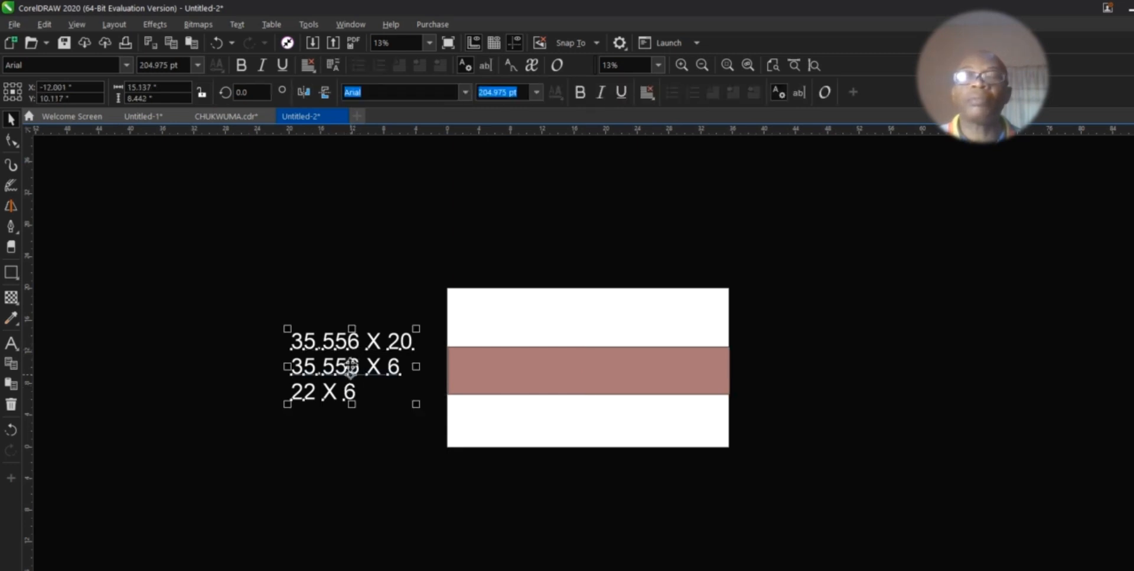
pyautogui.click(11, 273)
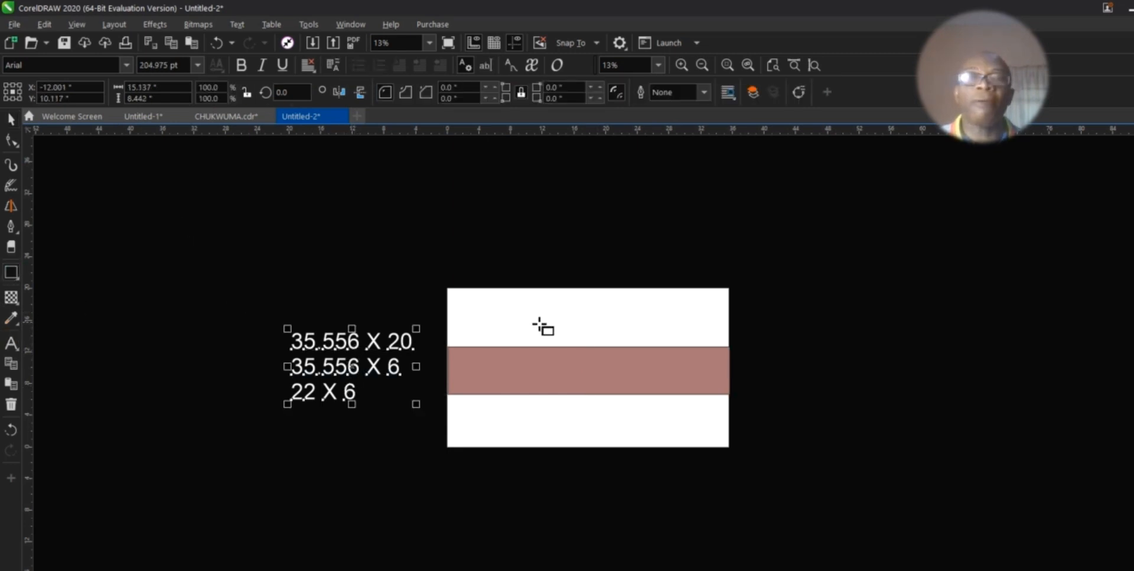
pyautogui.moveTo(535, 322); pyautogui.dragTo(686, 393)
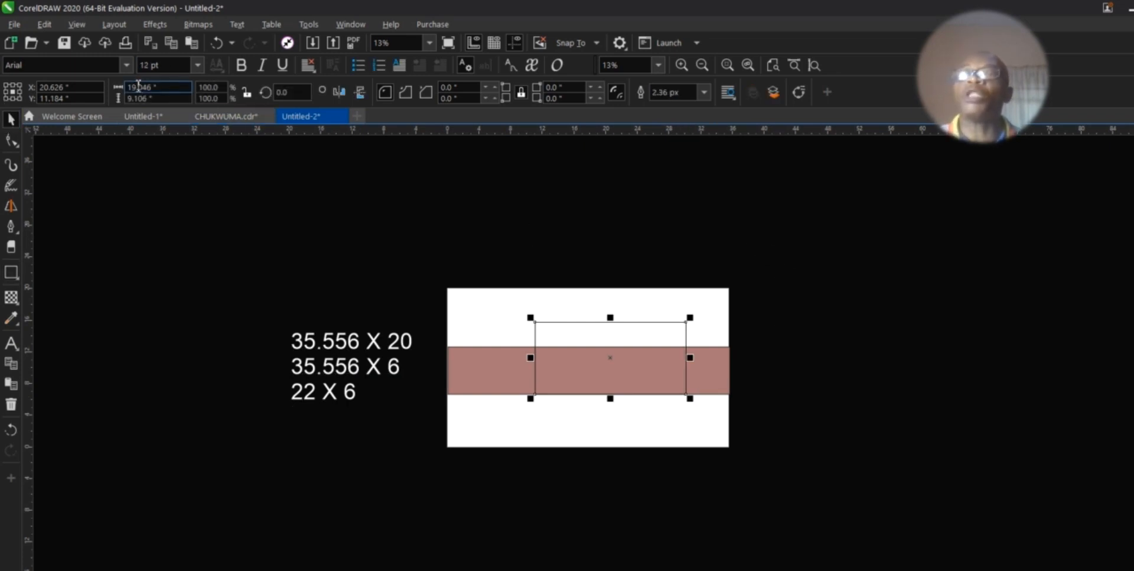
pyautogui.moveTo(155, 89); pyautogui.dragTo(52, 104)
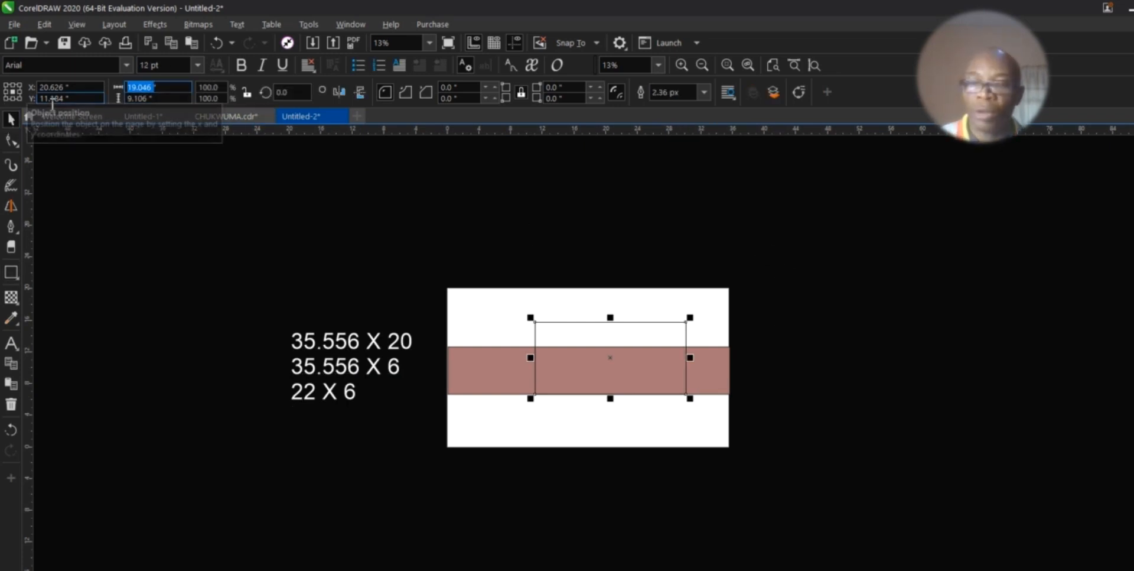
pyautogui.write('22')
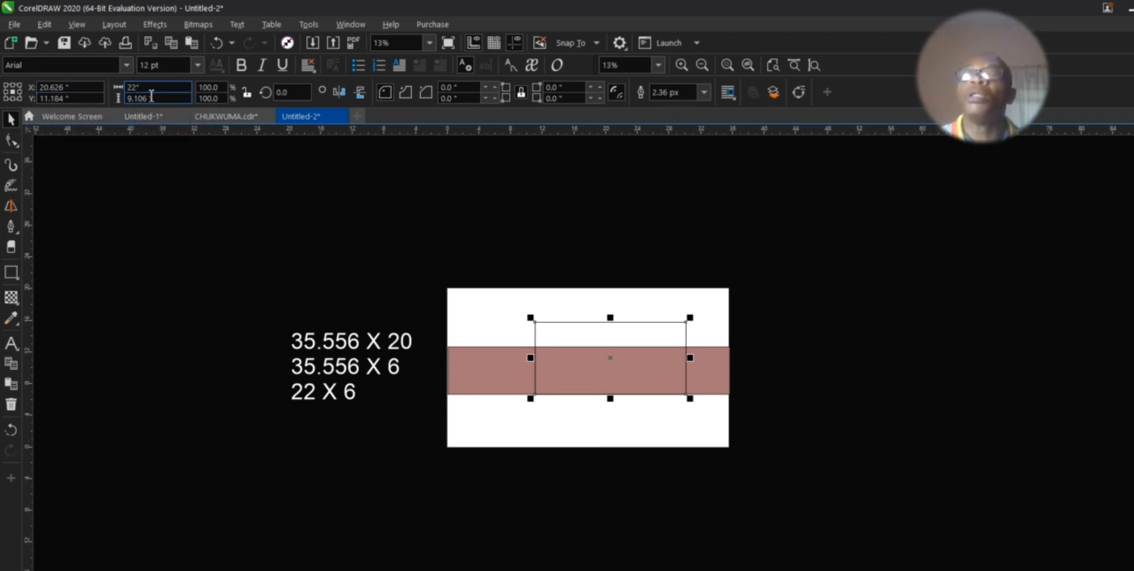
pyautogui.press('Tab')
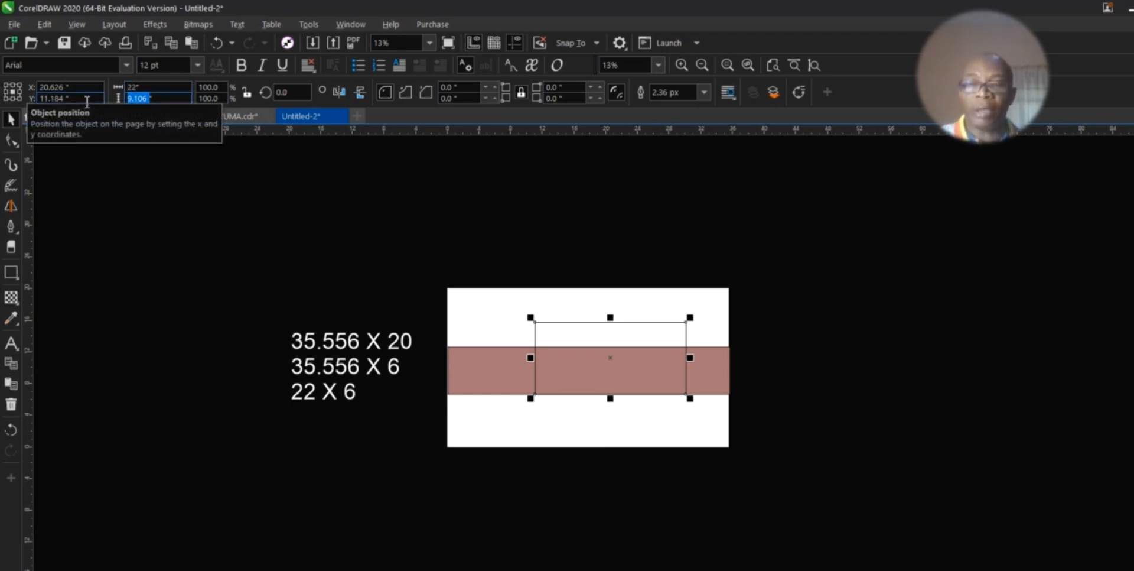
pyautogui.write('6')
pyautogui.press('Return')
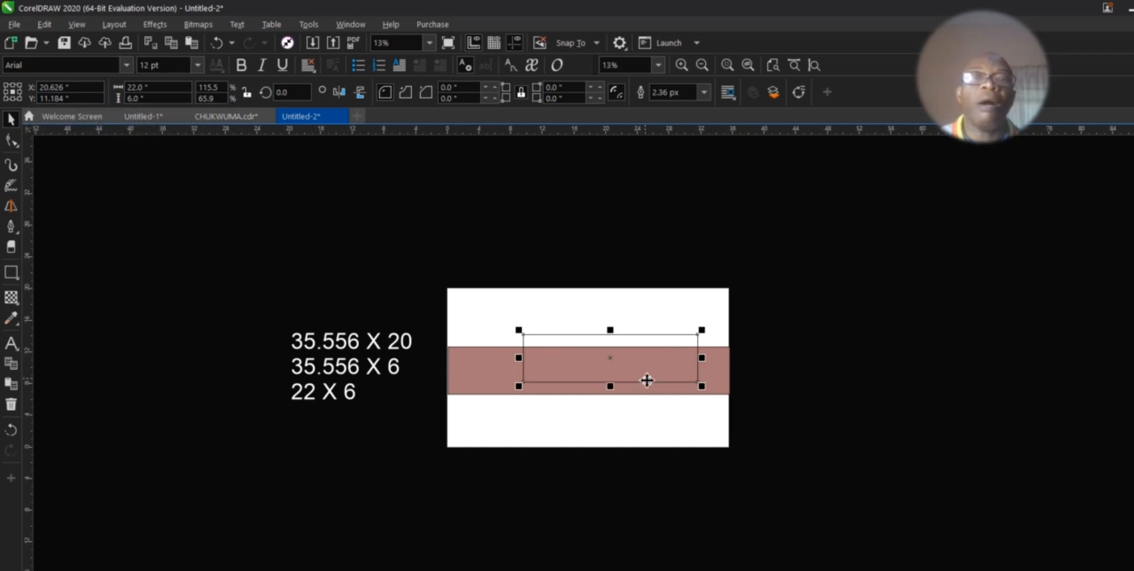
# Step: Centre the 22 × 6 rectangle on the strip, nudging it left and right
pyautogui.moveTo(609, 366); pyautogui.dragTo(591, 373)
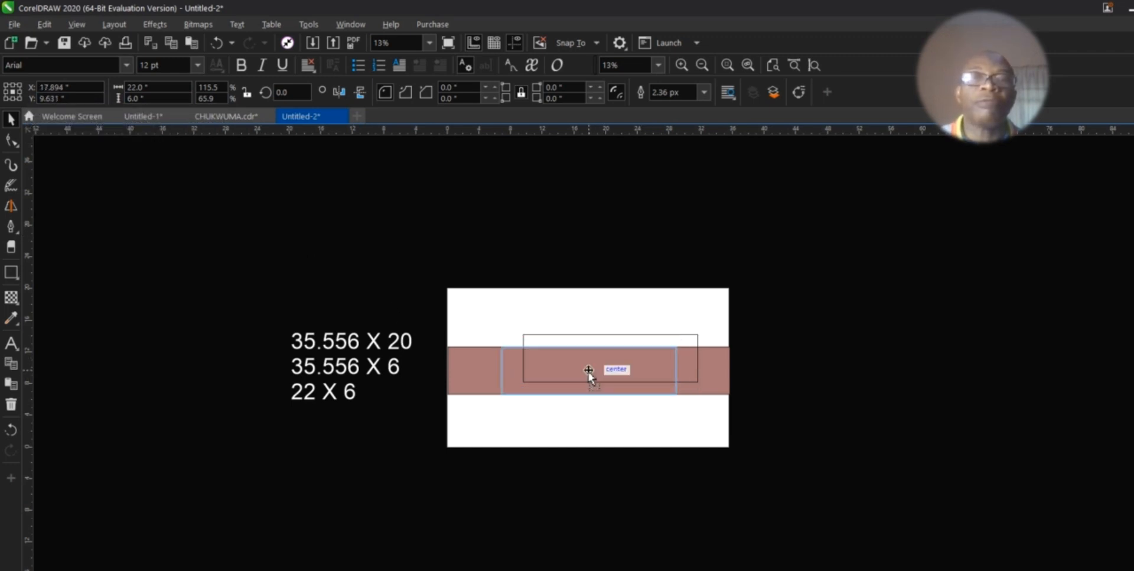
pyautogui.moveTo(590, 372); pyautogui.dragTo(589, 371)
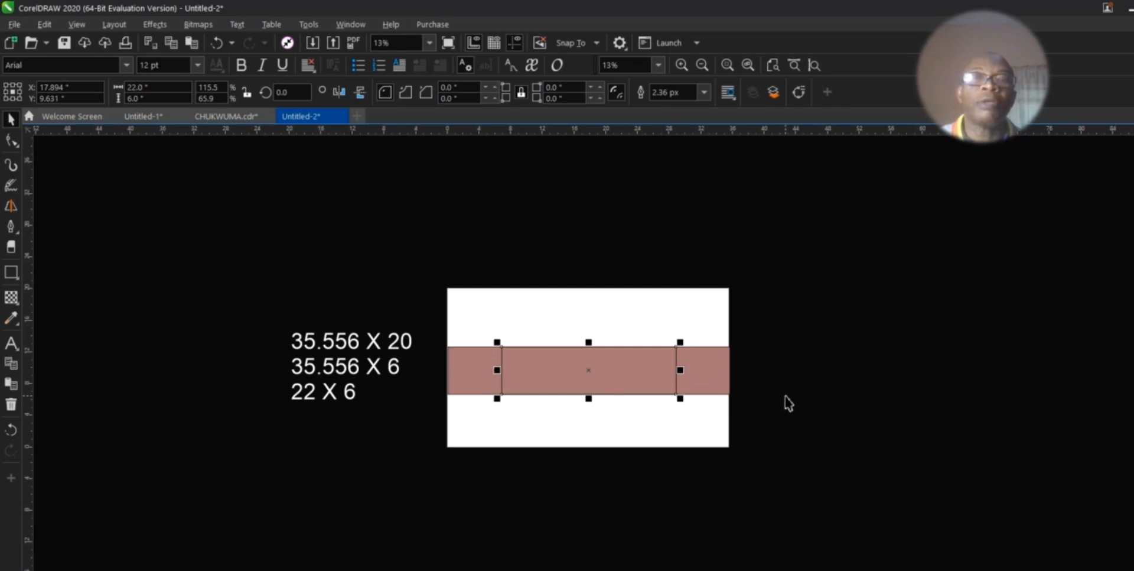
pyautogui.press('Left')
pyautogui.press('Left')
pyautogui.press('Left')
pyautogui.press('Left')
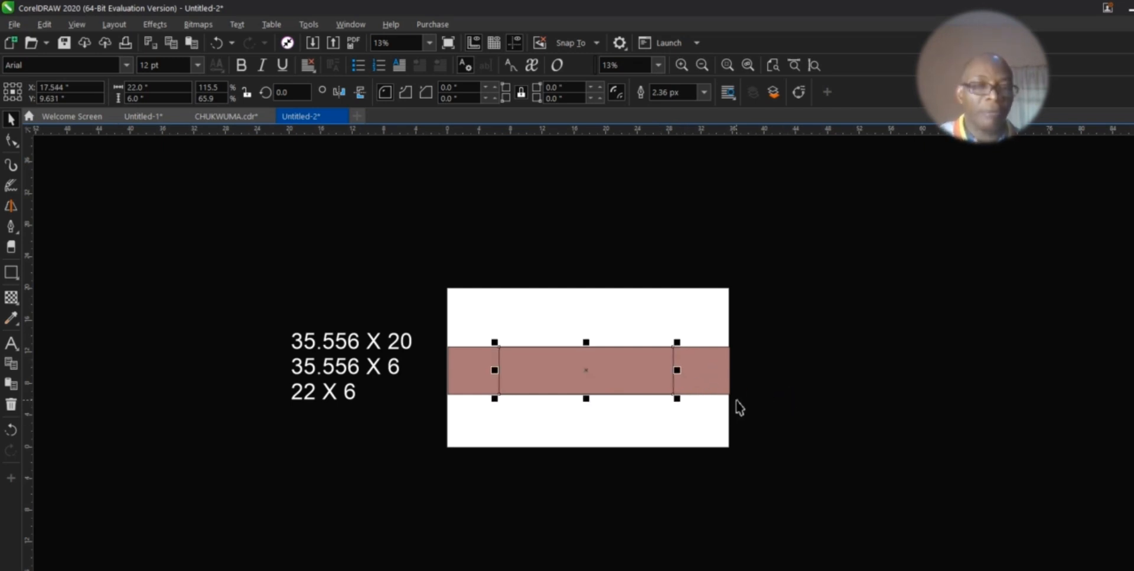
pyautogui.press('Right')
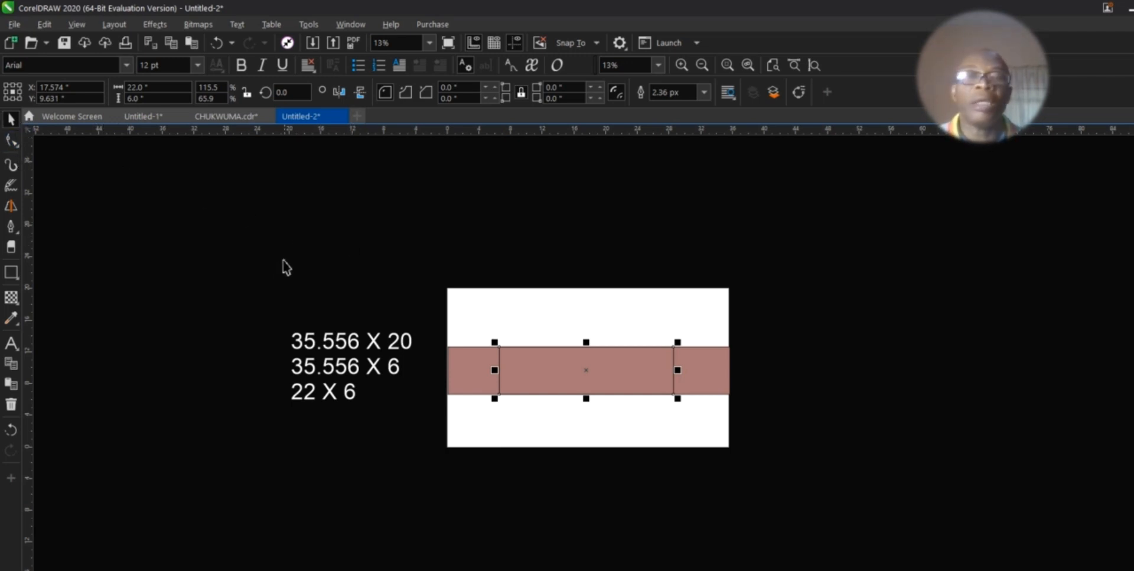
# Step: Add a page-sized rectangle and fill it magenta
pyautogui.click(378, 246)
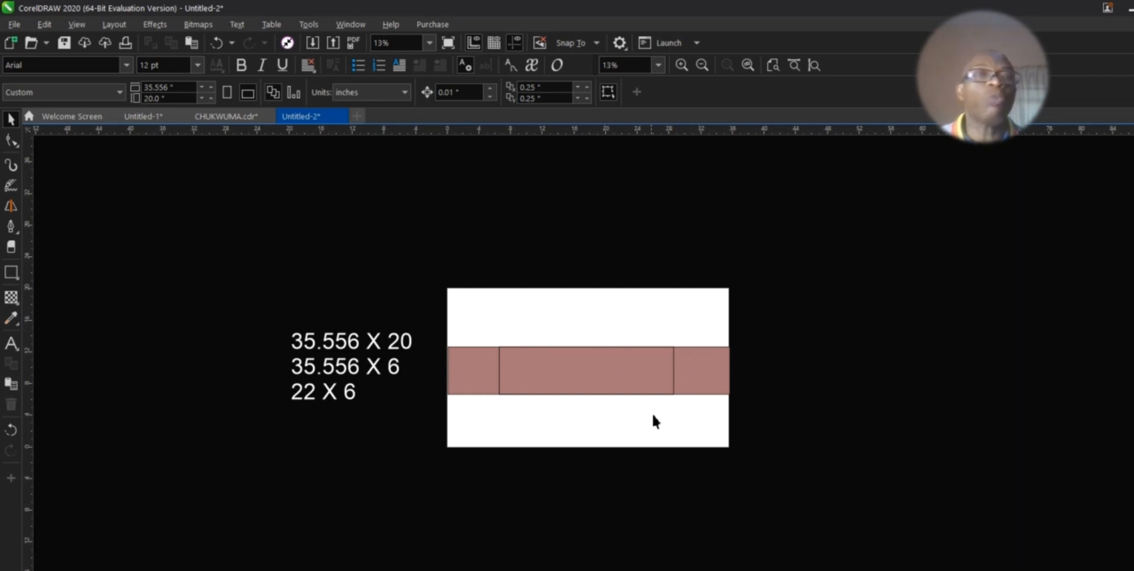
pyautogui.doubleClick(12, 270)
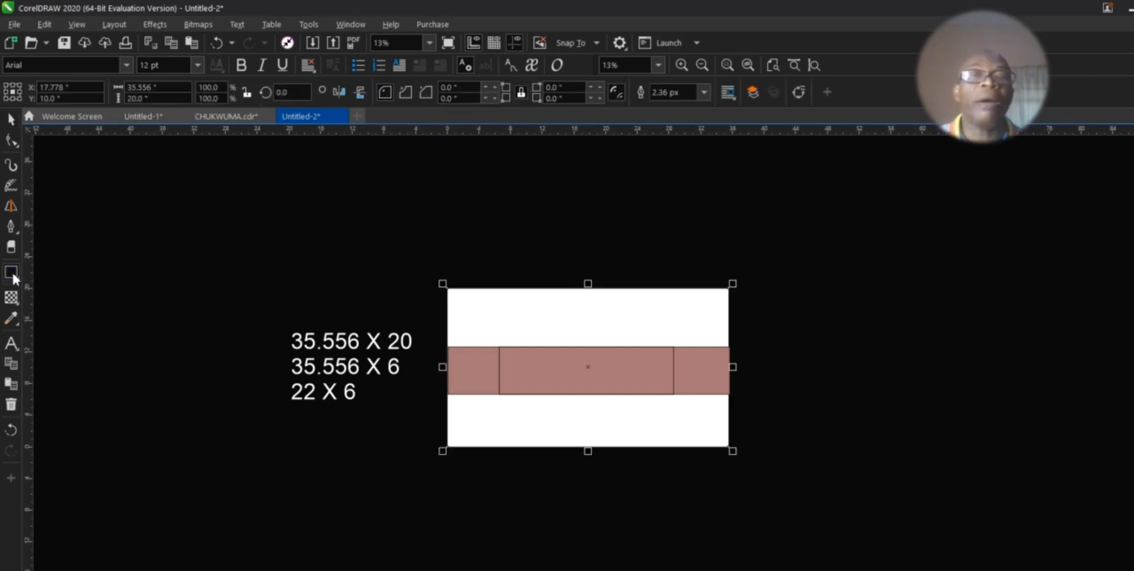
pyautogui.click(10, 120)
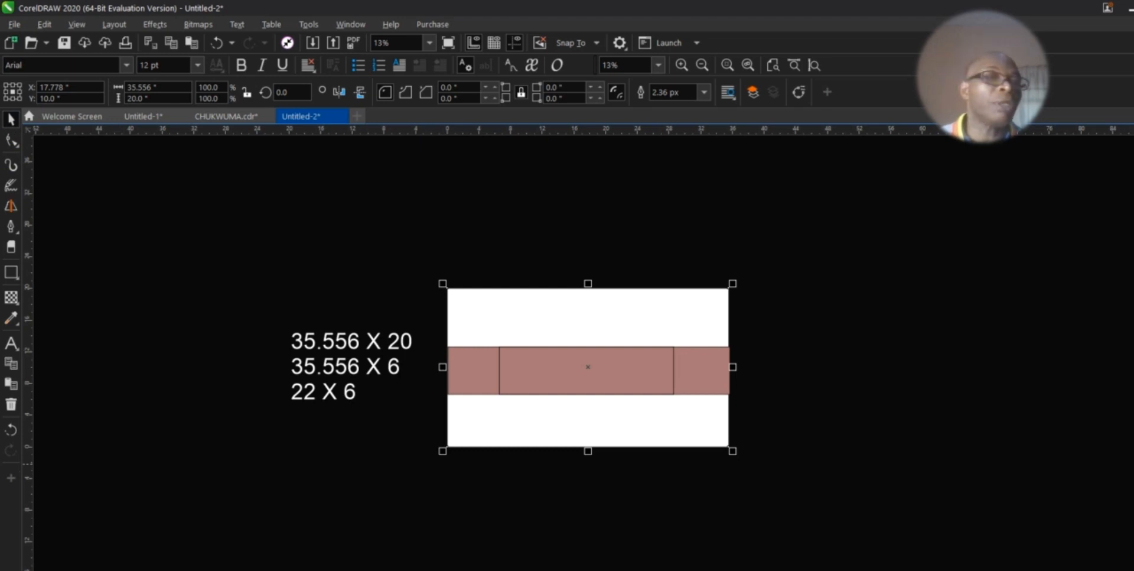
pyautogui.click(1133, 463)
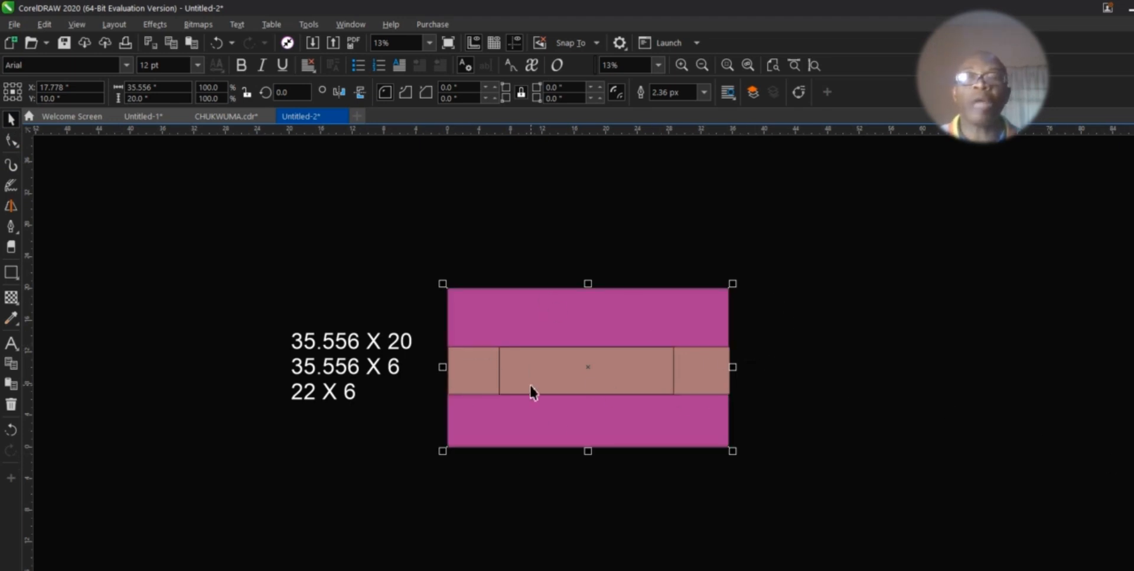
# Step: Remove outlines from all rectangles and nudge the middle band two steps left
pyautogui.moveTo(417, 242); pyautogui.dragTo(763, 489)
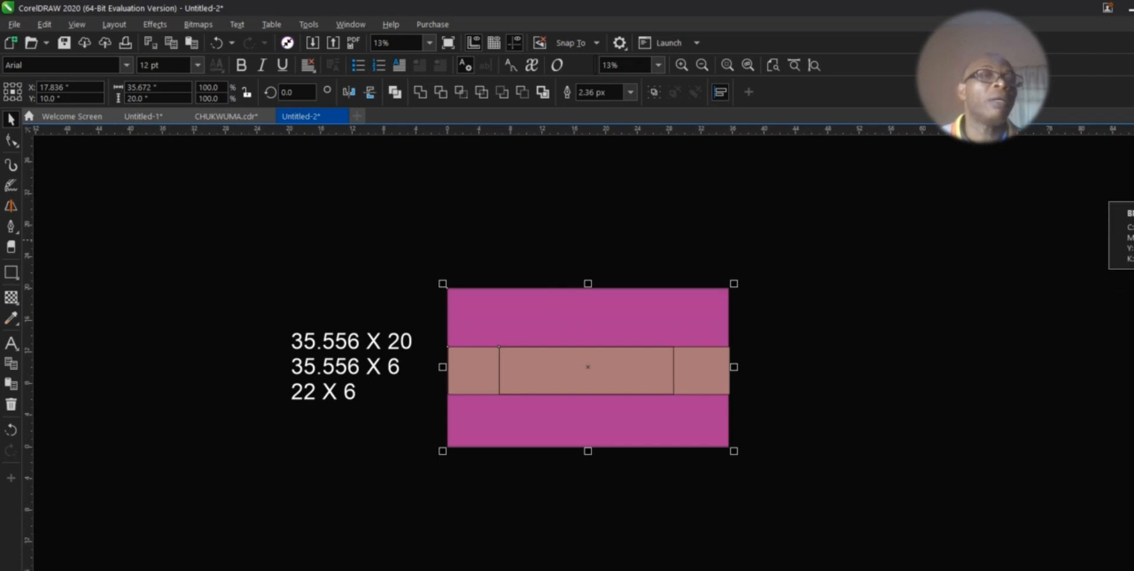
pyautogui.rightClick(1127, 177)
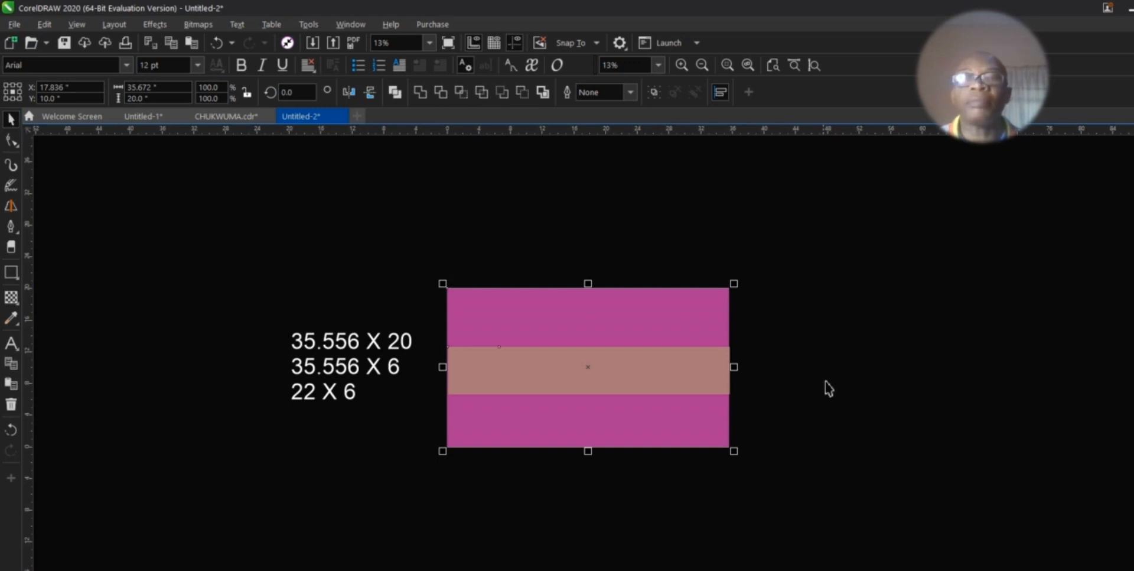
pyautogui.click(698, 385)
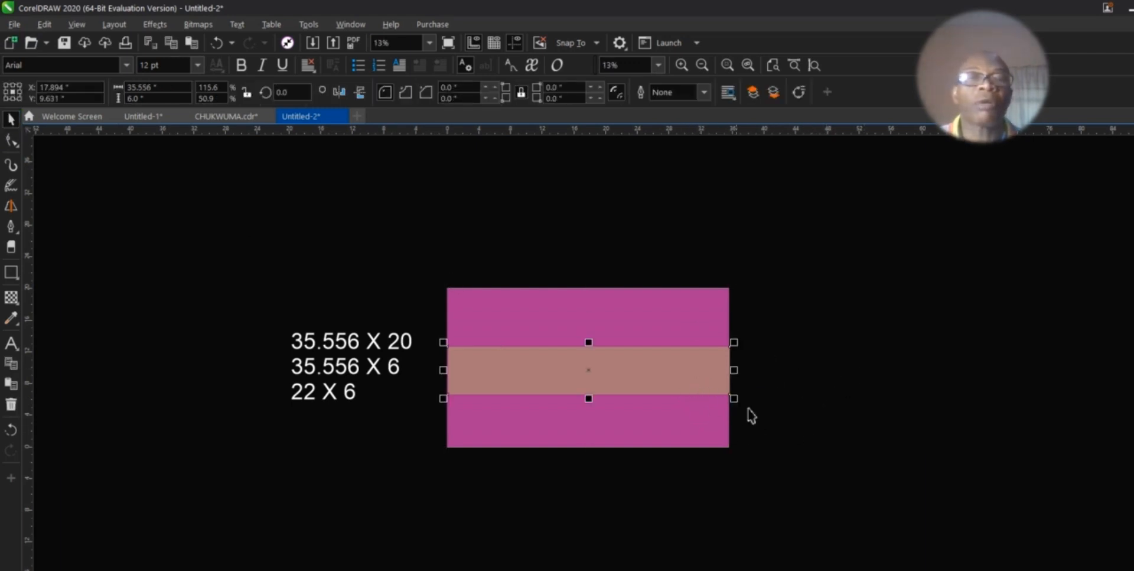
pyautogui.press('Left')
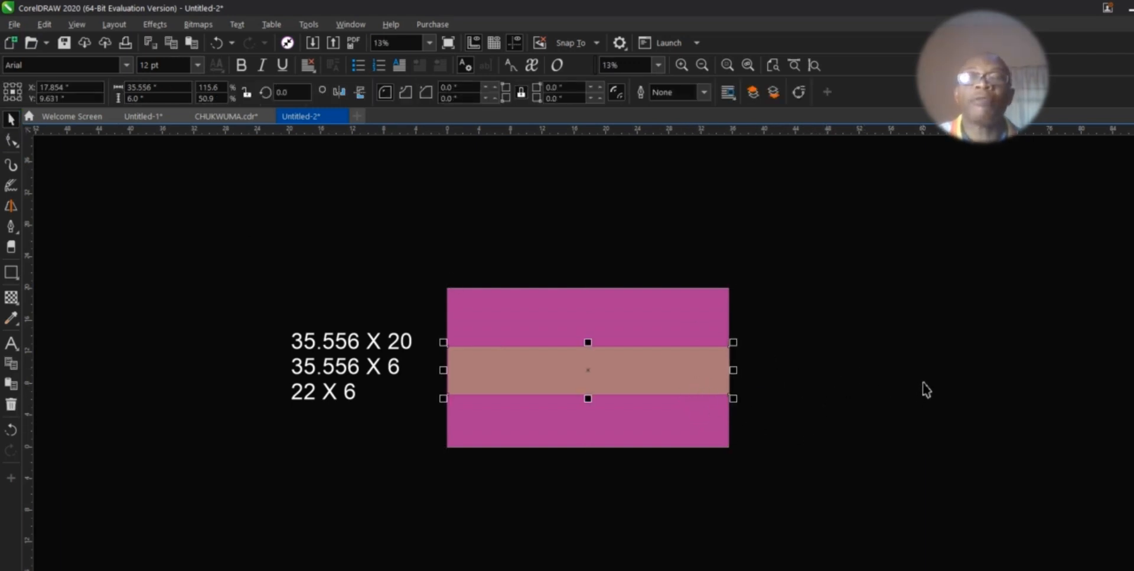
pyautogui.press('Left')
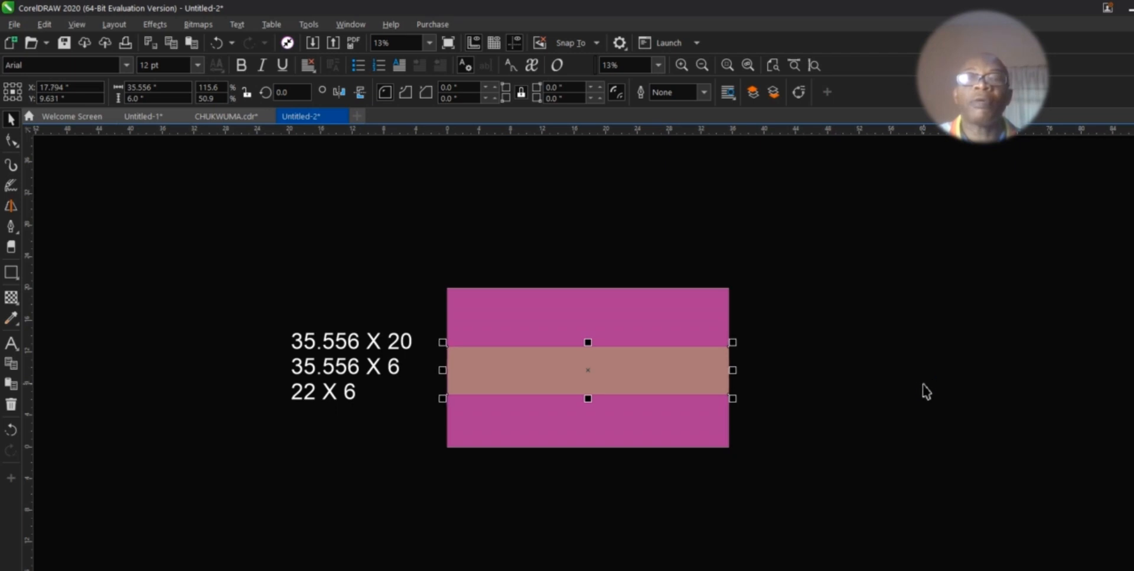
pyautogui.click(925, 391)
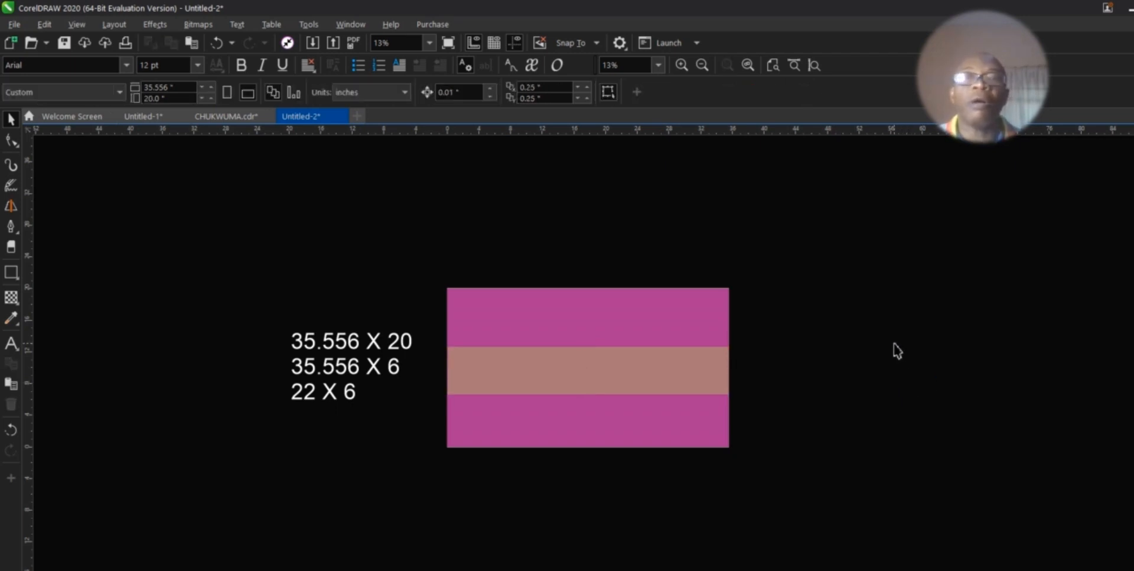
# Step: Fill the central 22 × 6 panel light lavender and zoom in to check it
pyautogui.click(585, 373)
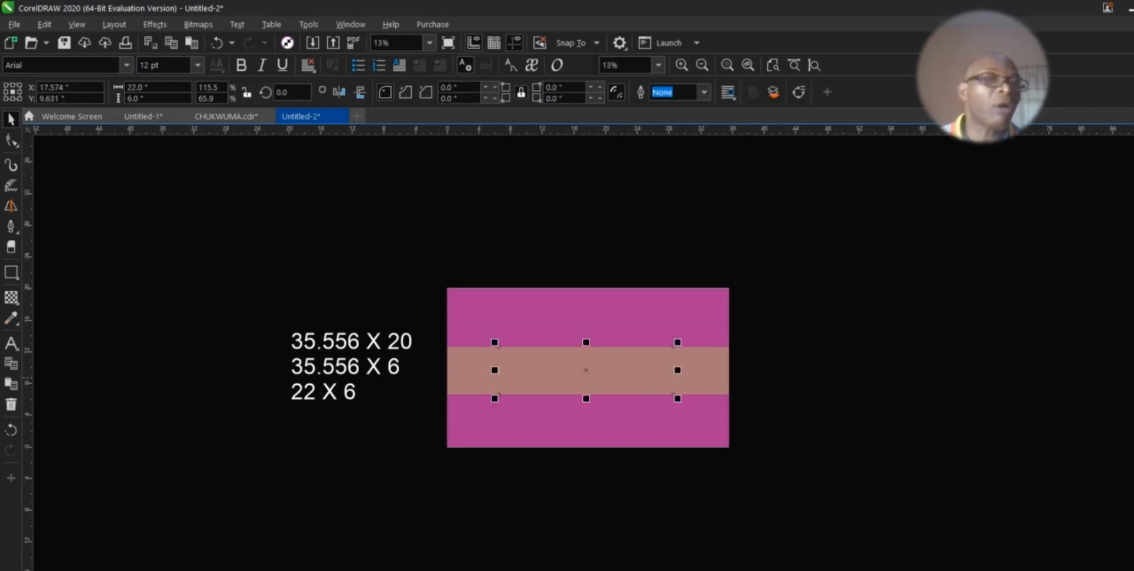
pyautogui.click(1133, 378)
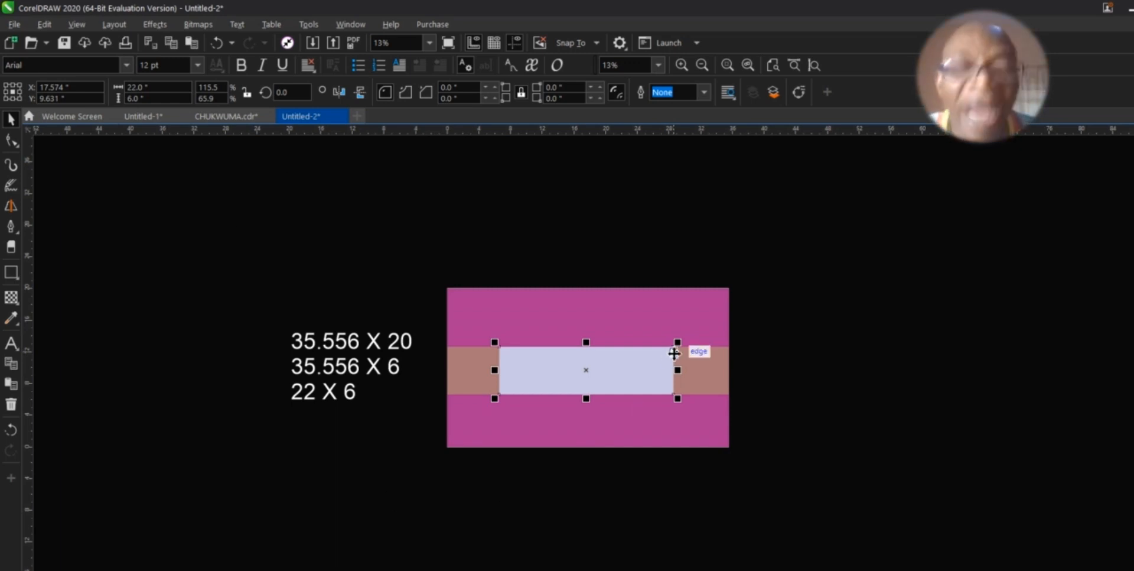
pyautogui.press('z')
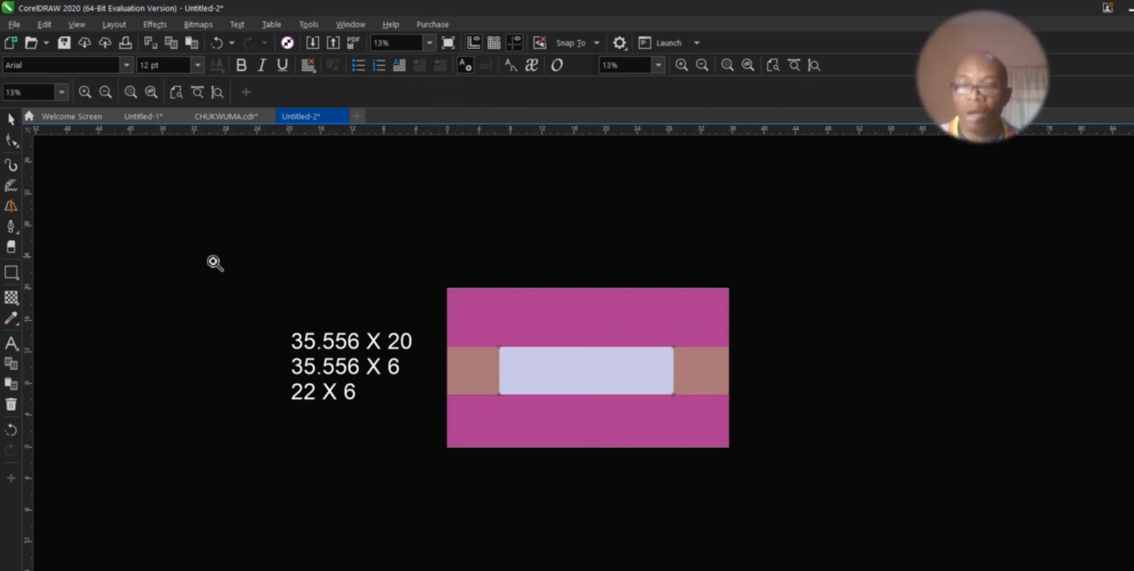
pyautogui.moveTo(265, 276); pyautogui.dragTo(762, 471)
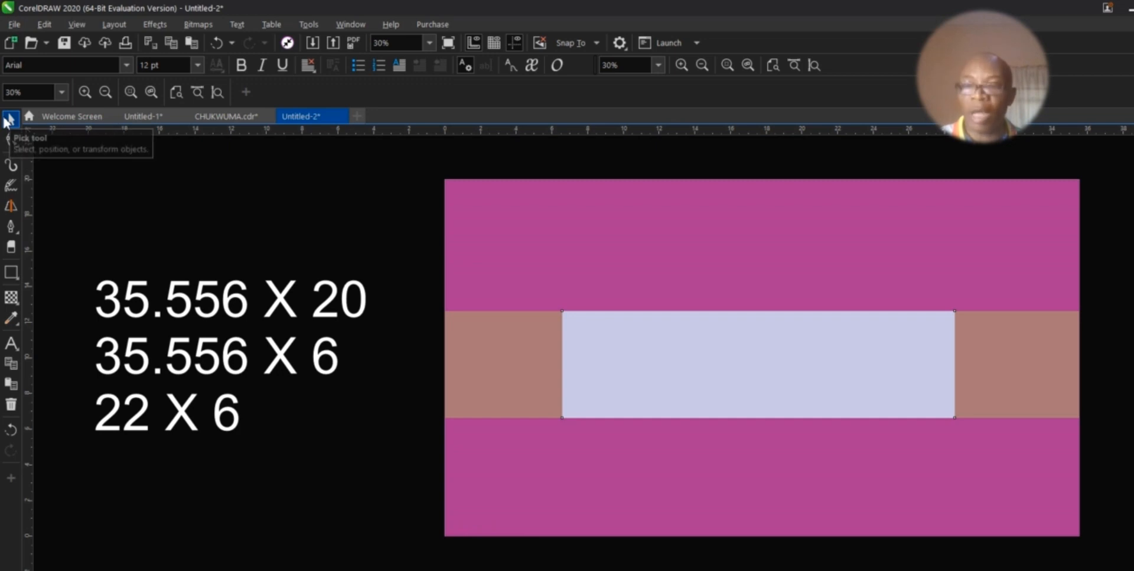
pyautogui.click(108, 92)
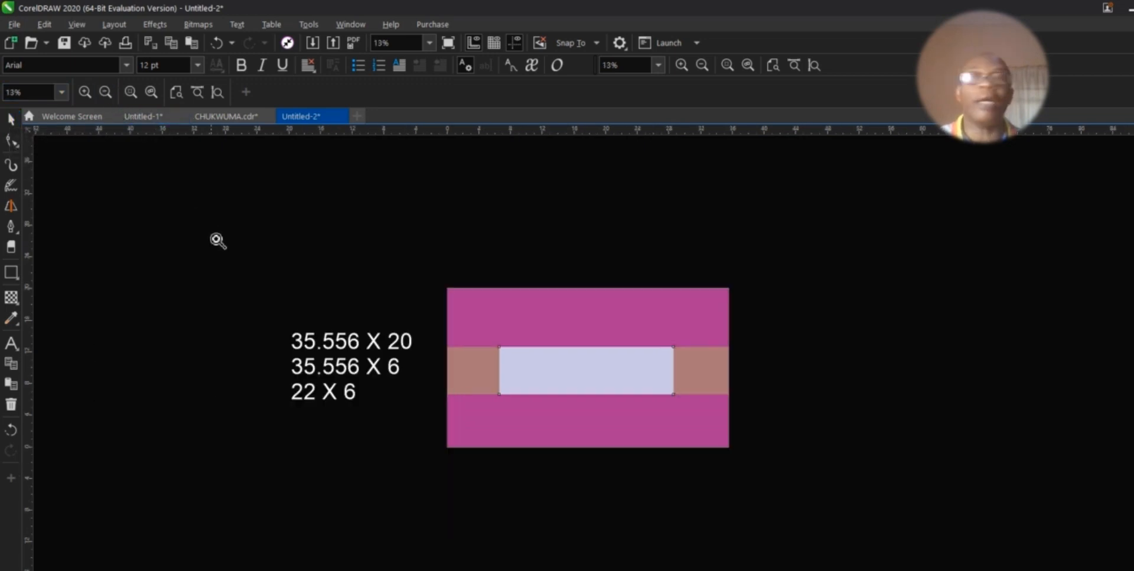
# Step: Delete the size notes beside the page and zoom in on the banner
pyautogui.click(10, 118)
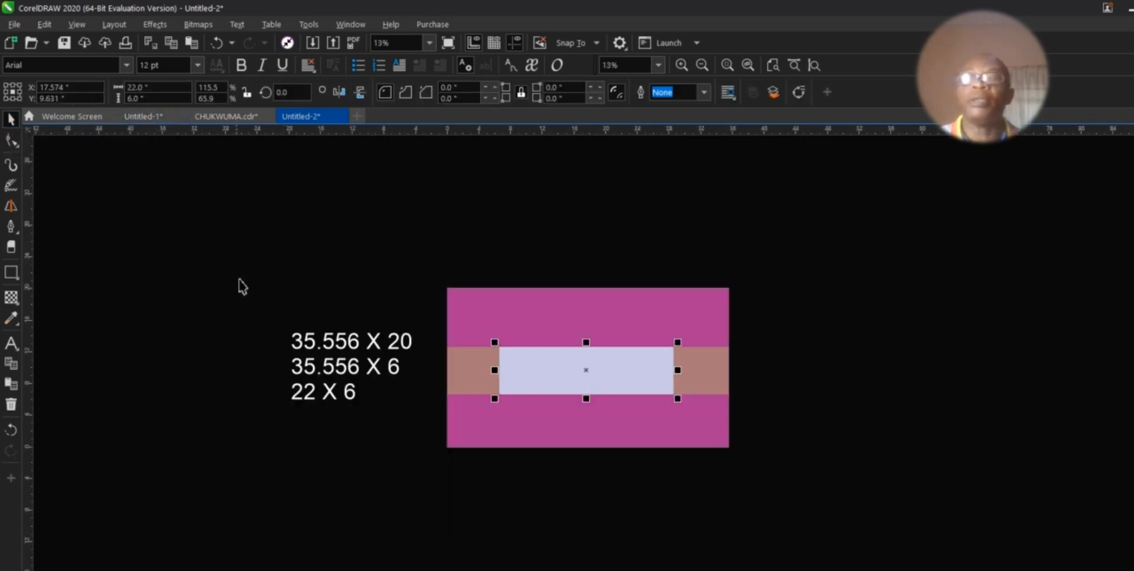
pyautogui.click(354, 367)
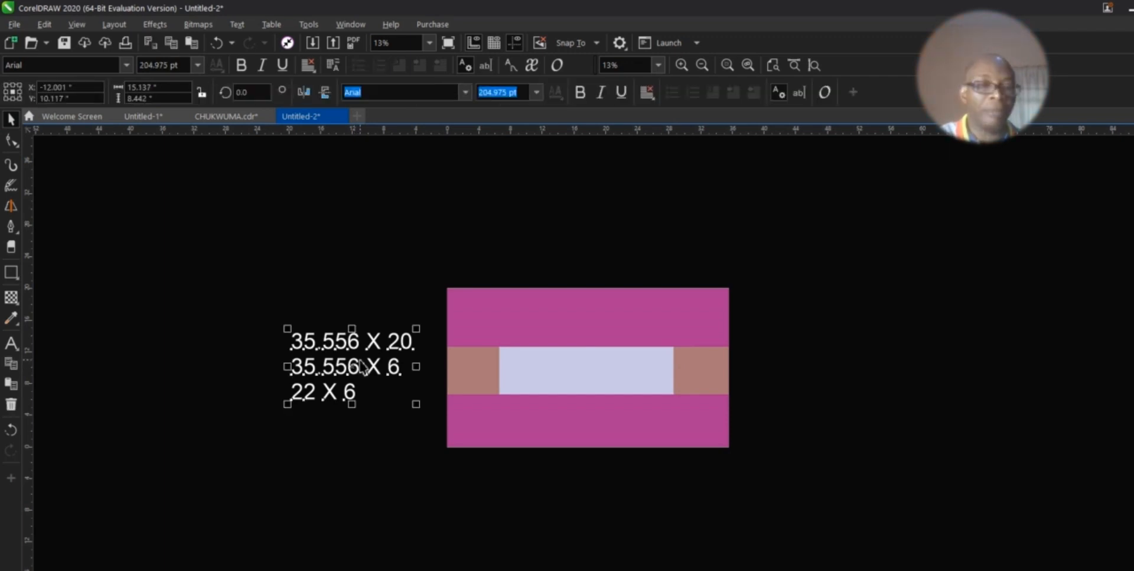
pyautogui.press('Delete')
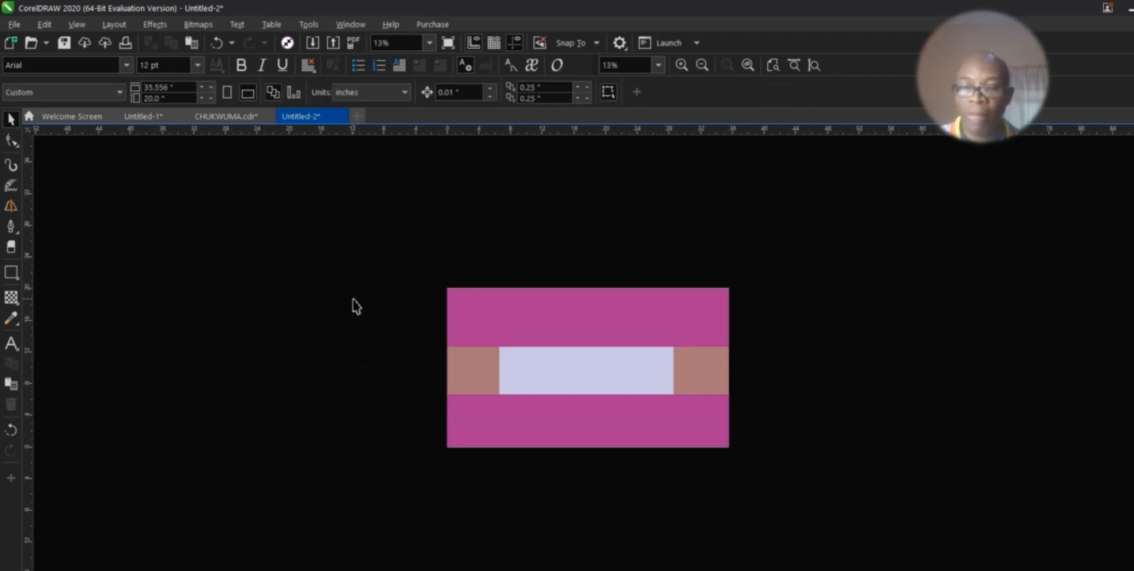
pyautogui.press('z')
pyautogui.moveTo(419, 272); pyautogui.dragTo(757, 471)
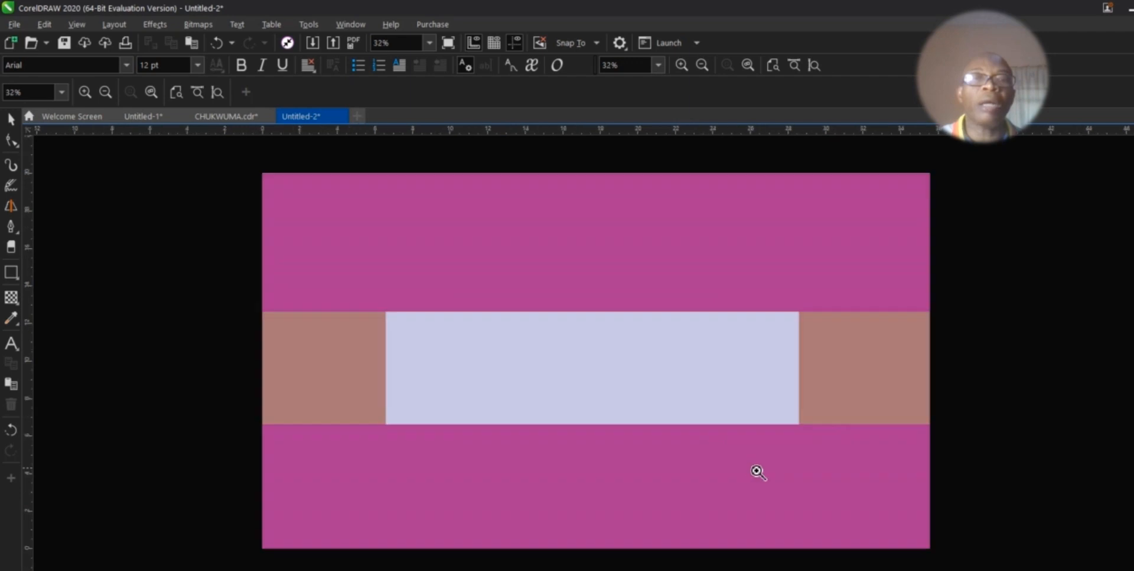
# Step: Create large 'TV' text at about 172 pt and copy it up into the magenta top area
pyautogui.click(12, 345)
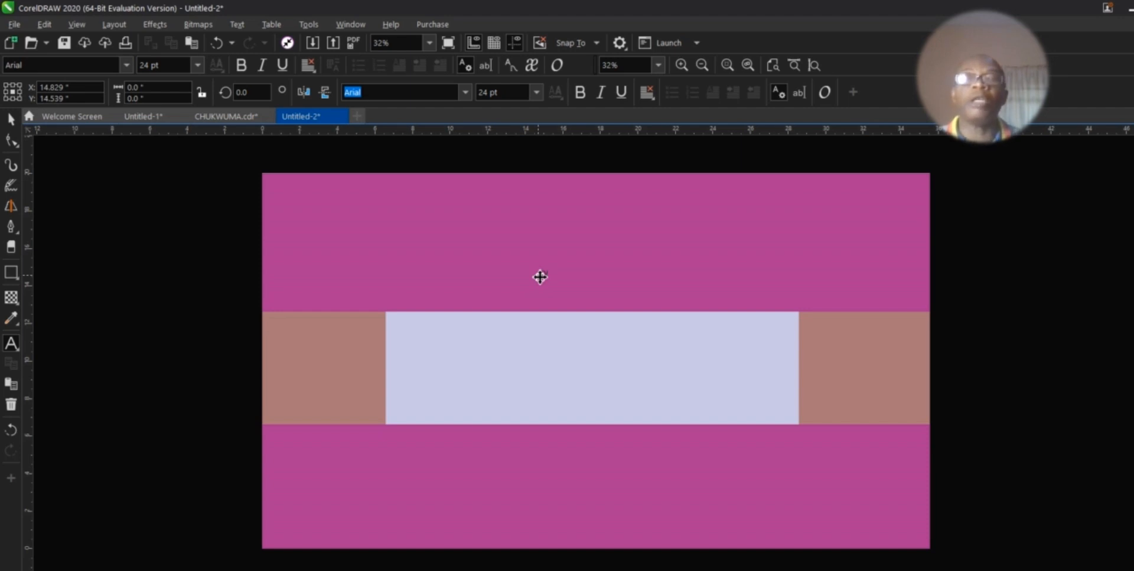
pyautogui.click(12, 120)
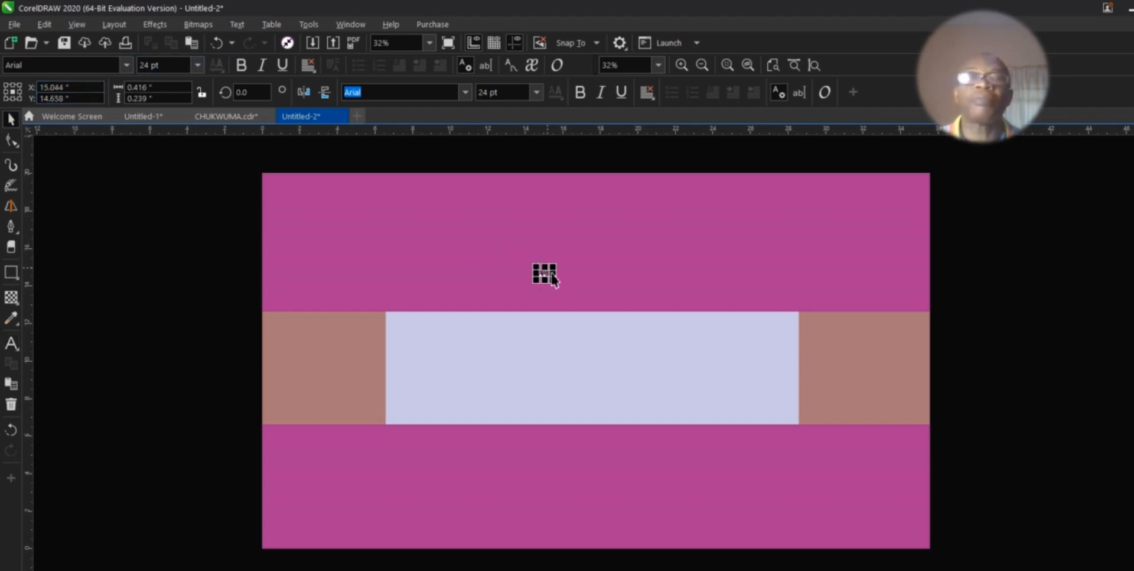
pyautogui.moveTo(555, 265); pyautogui.dragTo(665, 212)
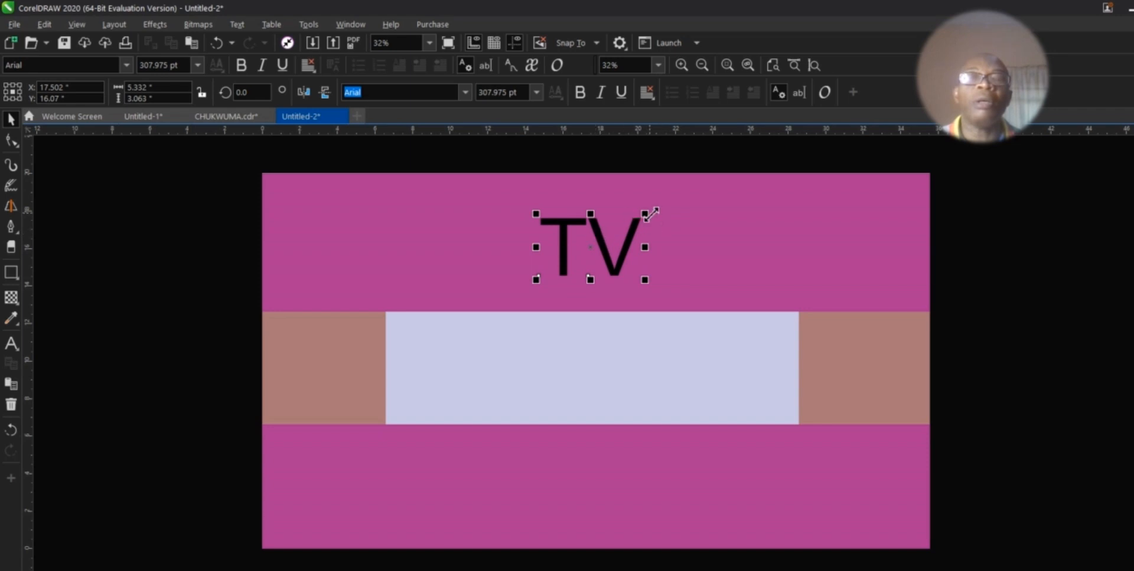
pyautogui.moveTo(645, 213); pyautogui.dragTo(337, 375)
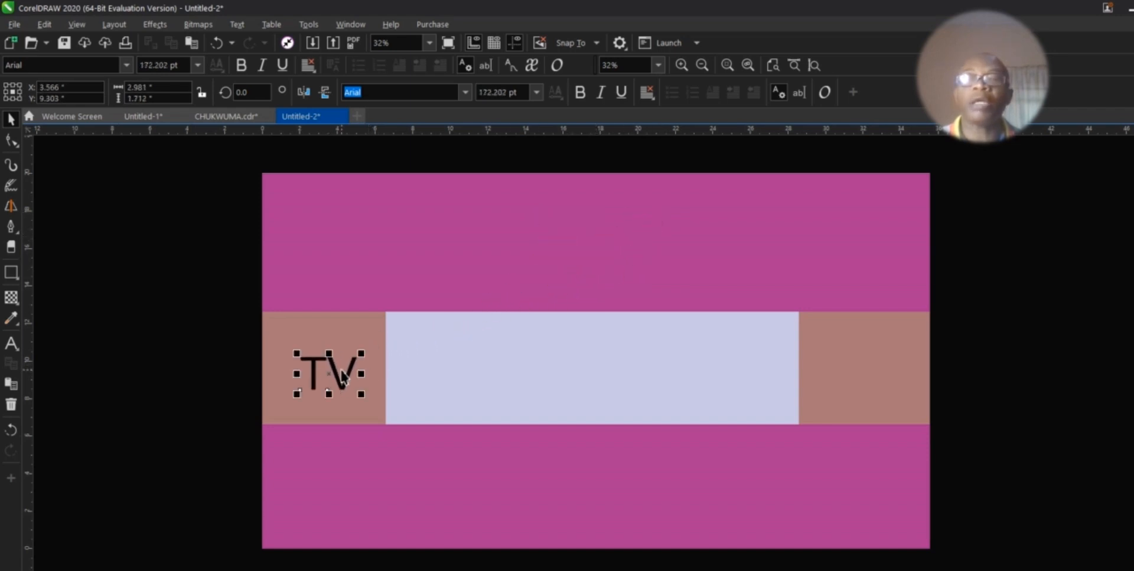
pyautogui.moveTo(329, 372); pyautogui.dragTo(589, 243)
pyautogui.click(637, 270)
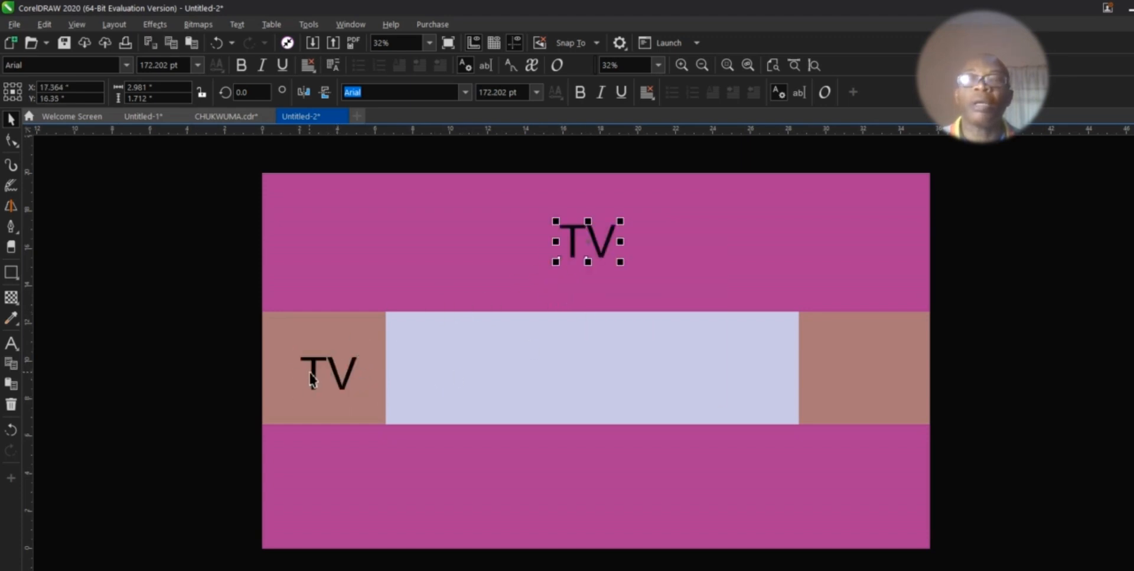
pyautogui.click(334, 381)
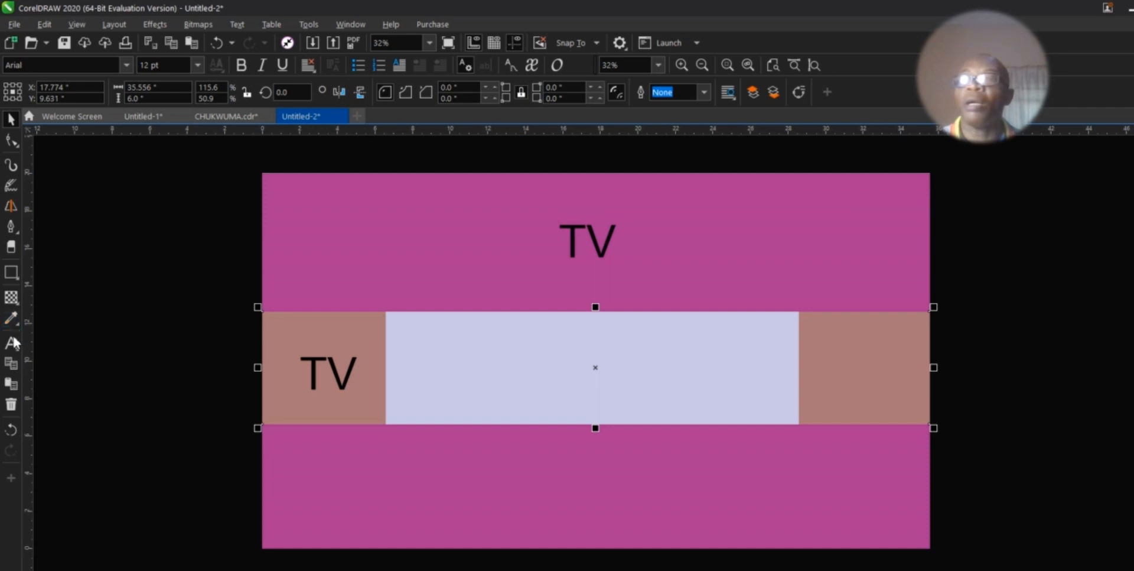
# Step: Change the left-panel TV text to 'PC' and copy it into the right brown panel
pyautogui.click(11, 343)
pyautogui.click(349, 384)
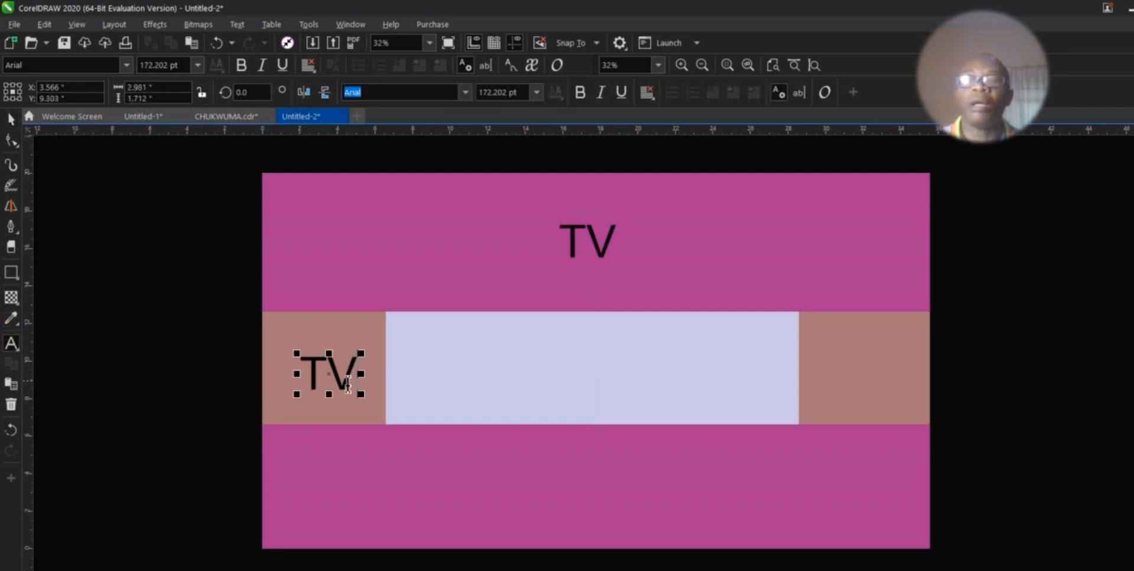
pyautogui.press('BackSpace')
pyautogui.press('BackSpace')
pyautogui.write('PC')
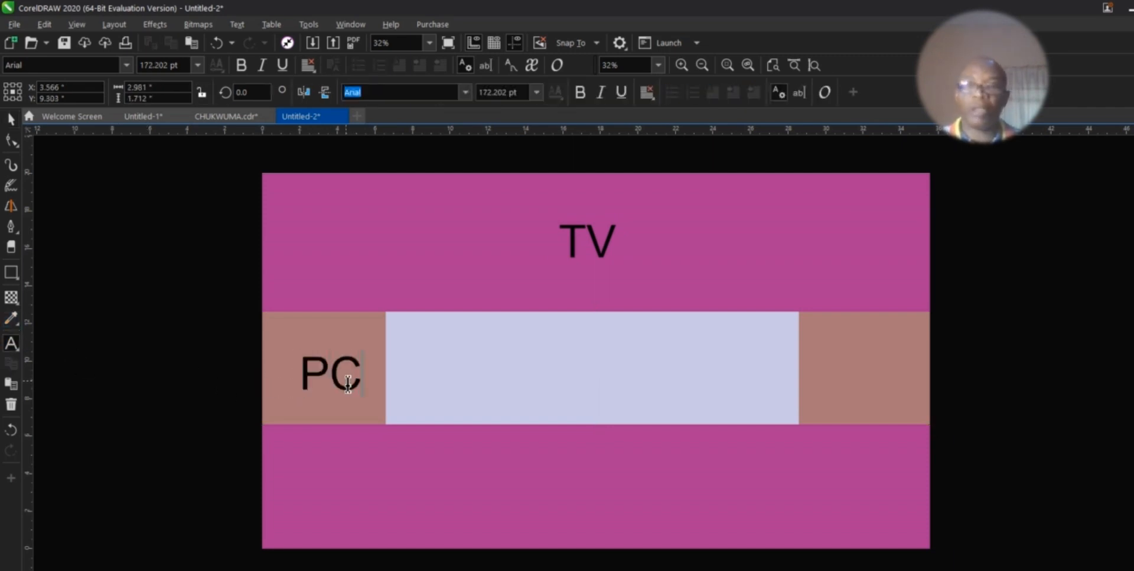
pyautogui.click(10, 118)
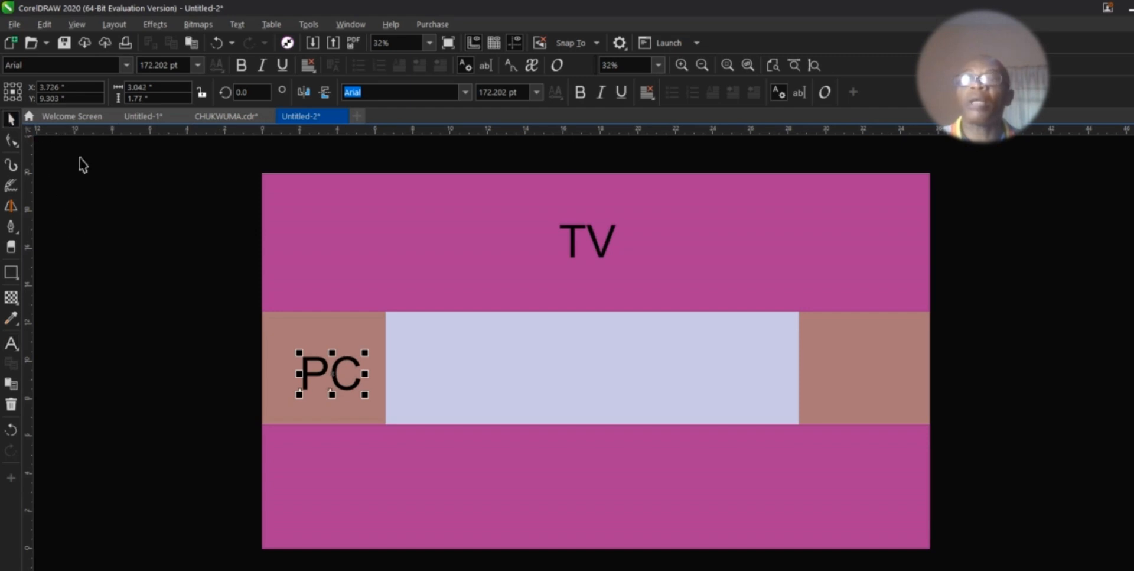
pyautogui.moveTo(335, 374); pyautogui.dragTo(864, 371)
pyautogui.click(917, 397)
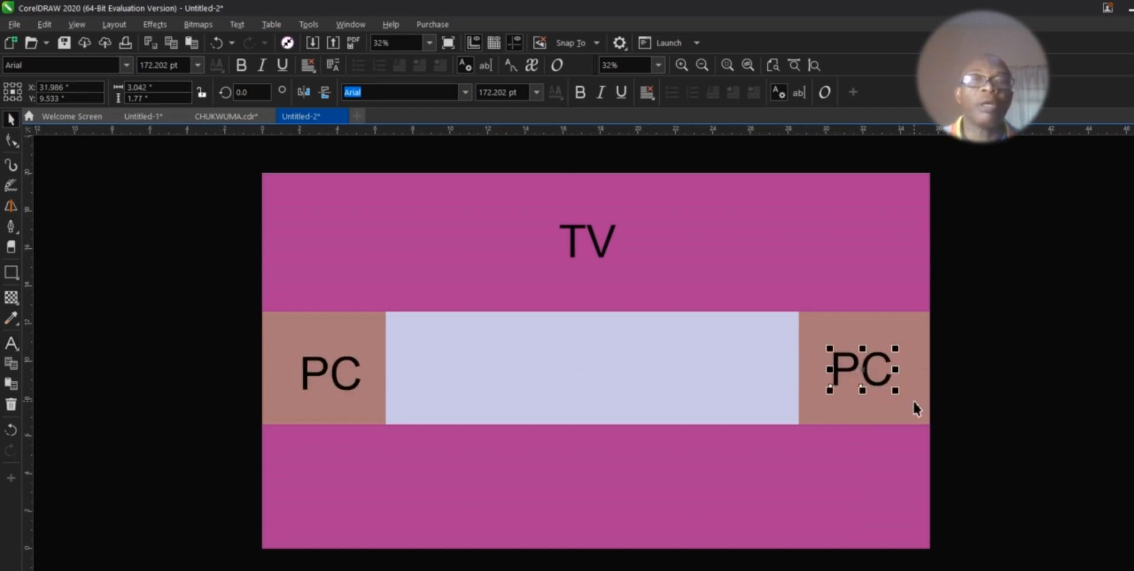
# Step: Copy the PC label into the middle panel and retype it as 'CHANNEL BANNER'
pyautogui.moveTo(863, 374); pyautogui.dragTo(577, 363)
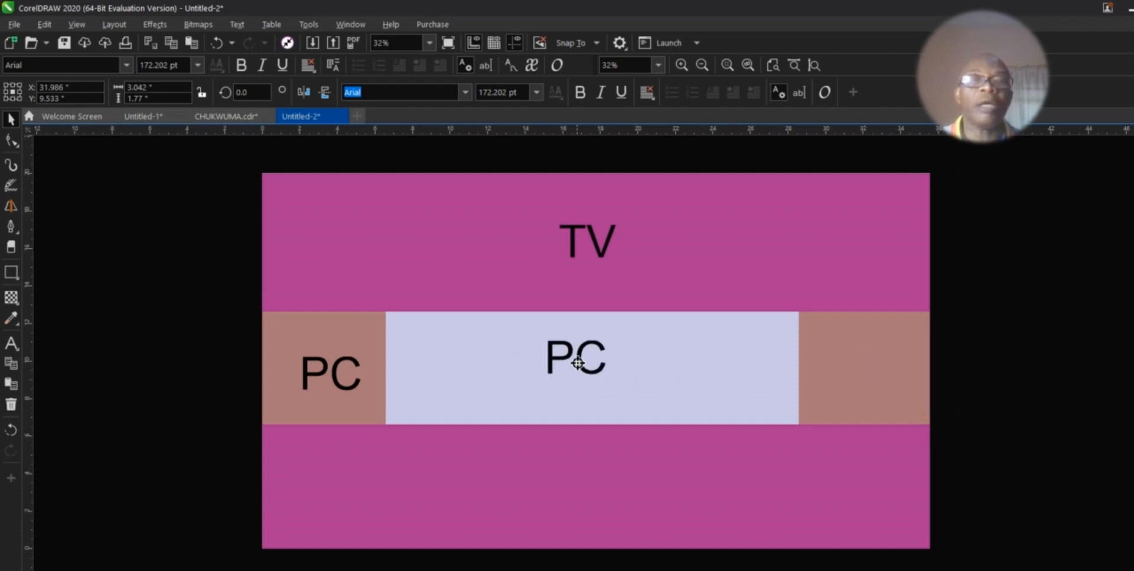
pyautogui.click(617, 388)
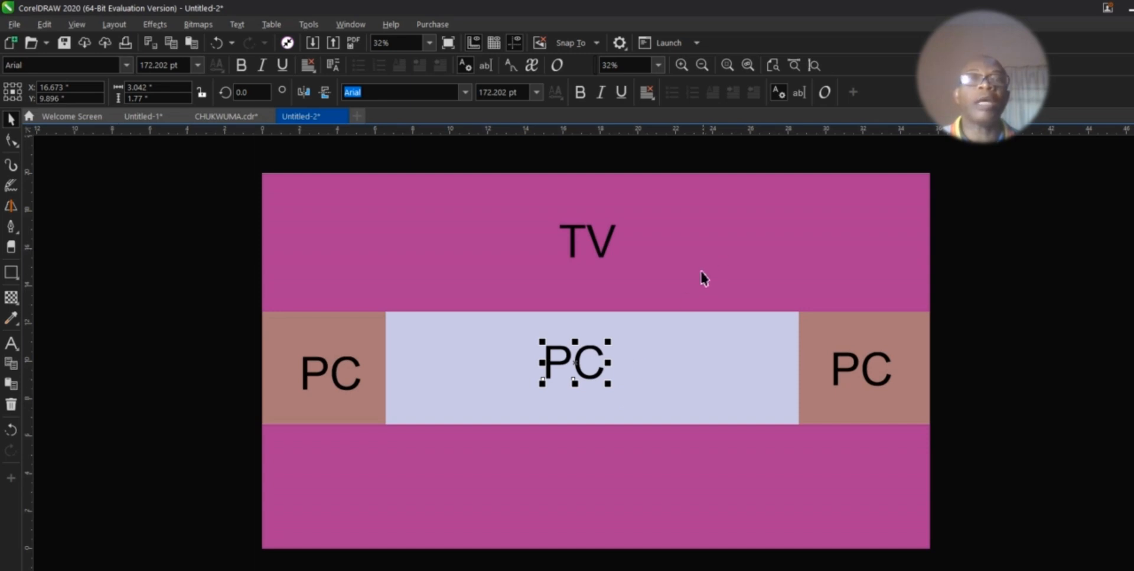
pyautogui.click(10, 343)
pyautogui.click(615, 380)
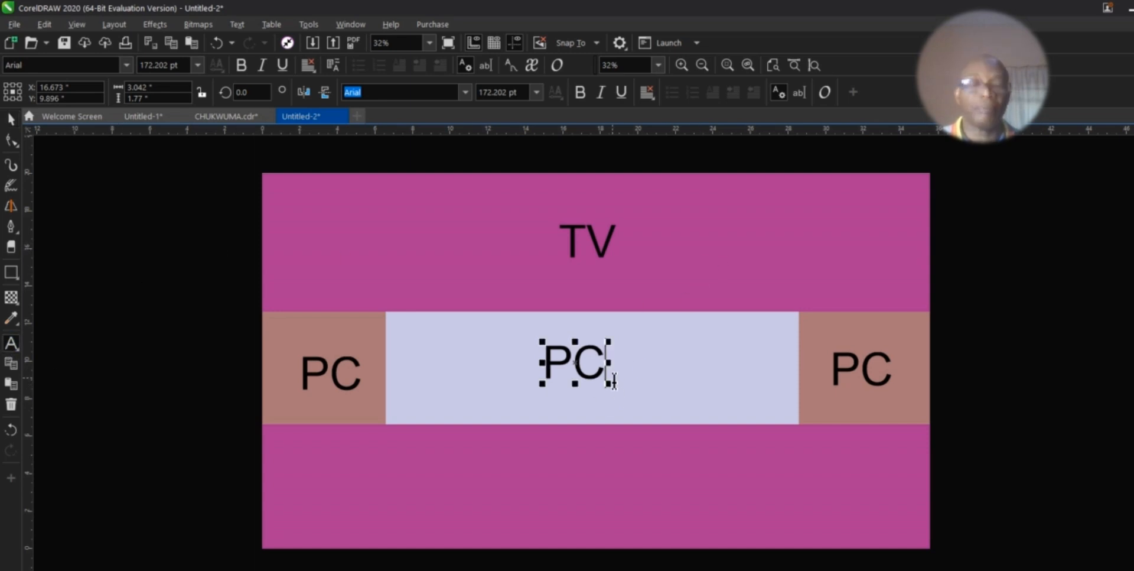
pyautogui.press('BackSpace')
pyautogui.press('BackSpace')
pyautogui.write('CH')
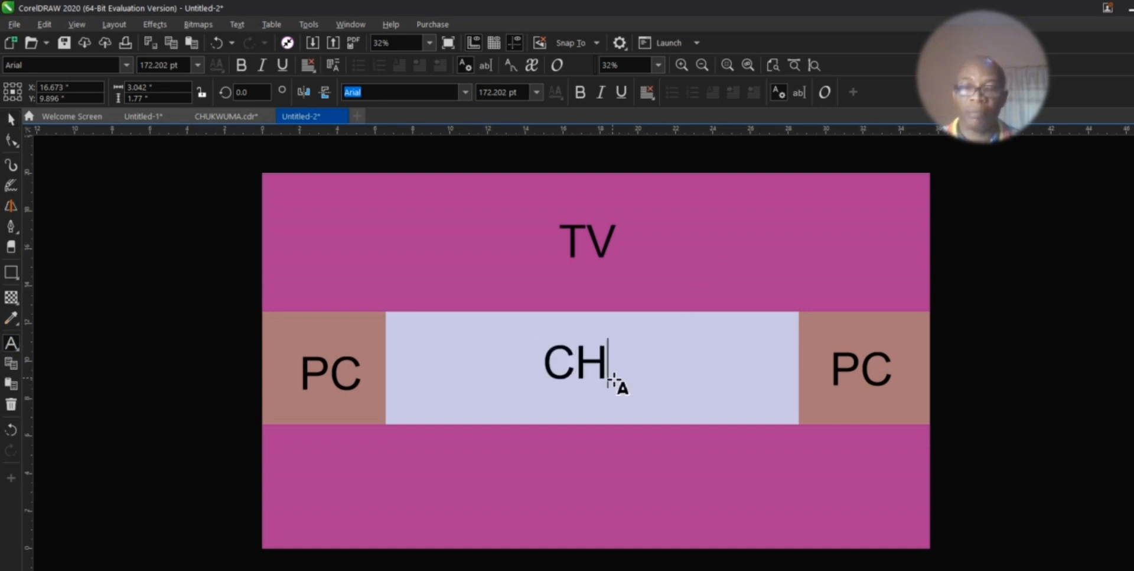
pyautogui.write('ANNEL BANNER')
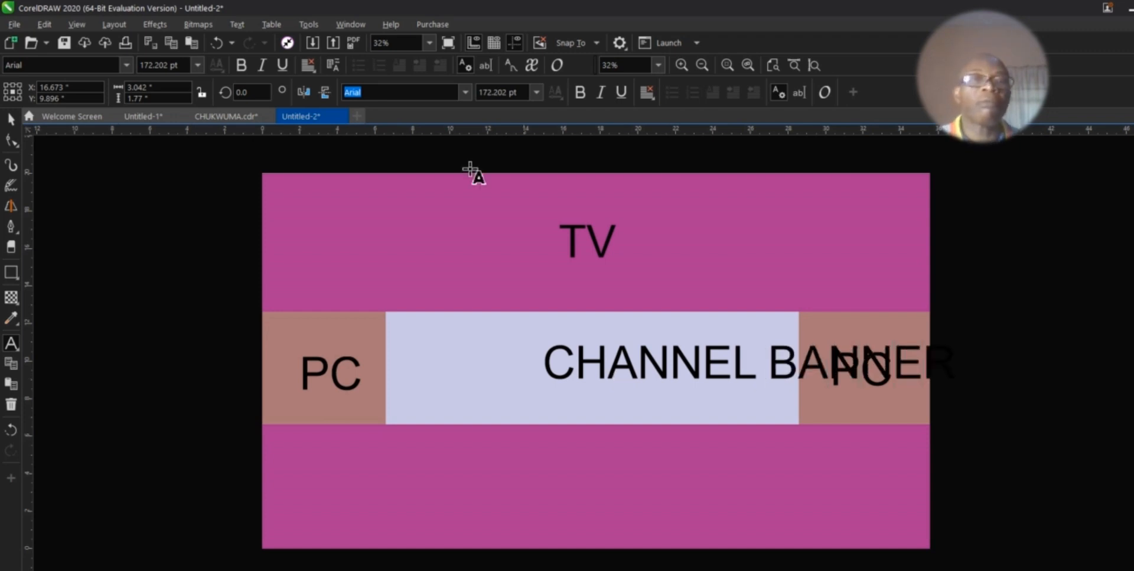
pyautogui.click(10, 118)
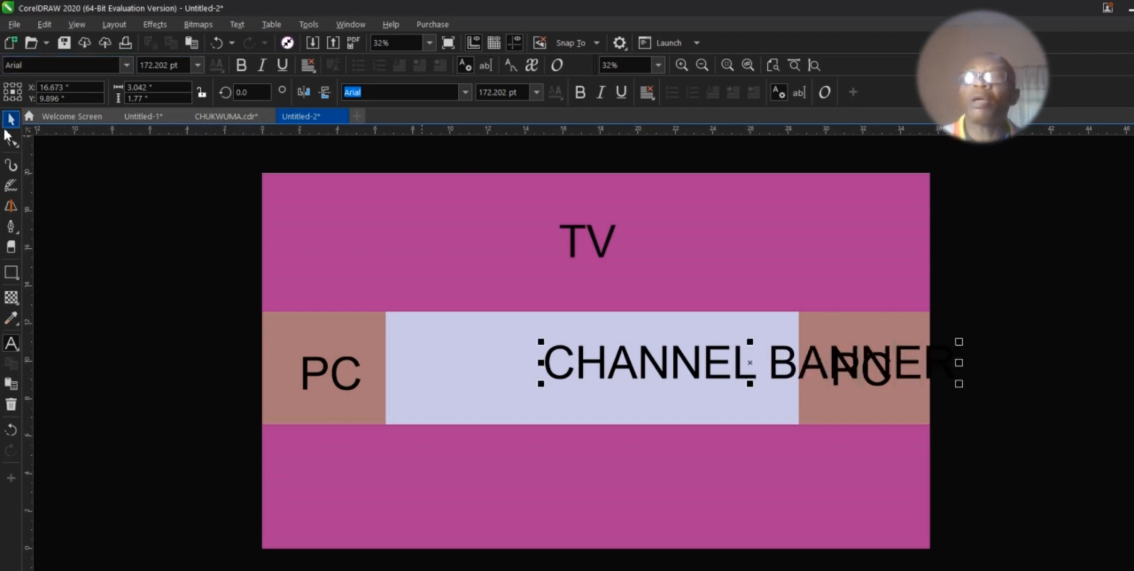
# Step: Scale CHANNEL BANNER to fit the light middle panel and centre it there
pyautogui.moveTo(961, 384); pyautogui.dragTo(787, 374)
pyautogui.moveTo(663, 355); pyautogui.dragTo(596, 367)
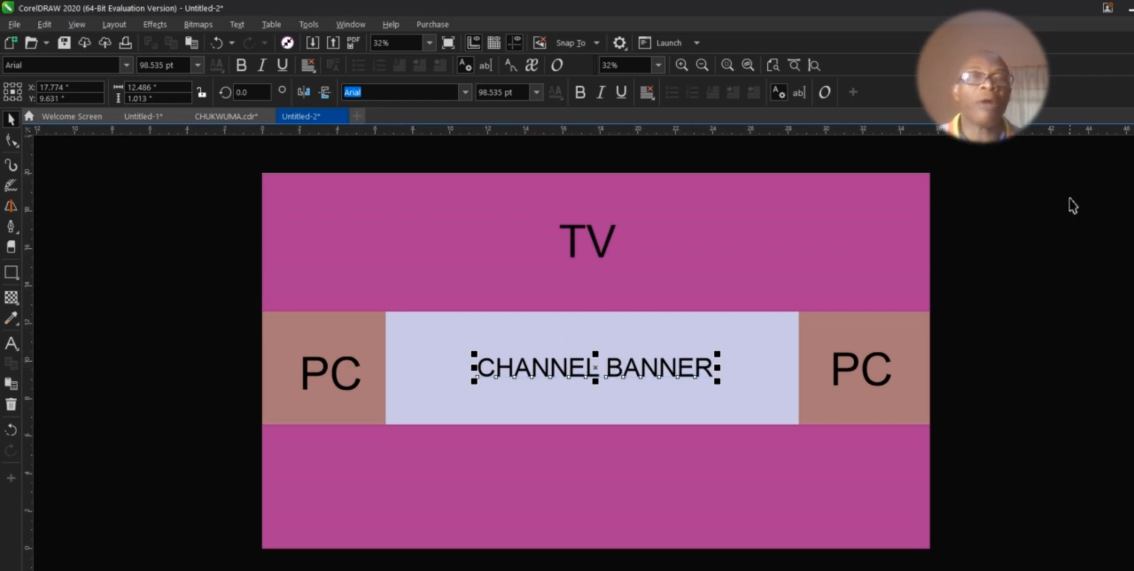
pyautogui.moveTo(1065, 210); pyautogui.dragTo(991, 235)
# Step: Delete the TV label and both the right and left PC labels
pyautogui.click(606, 253)
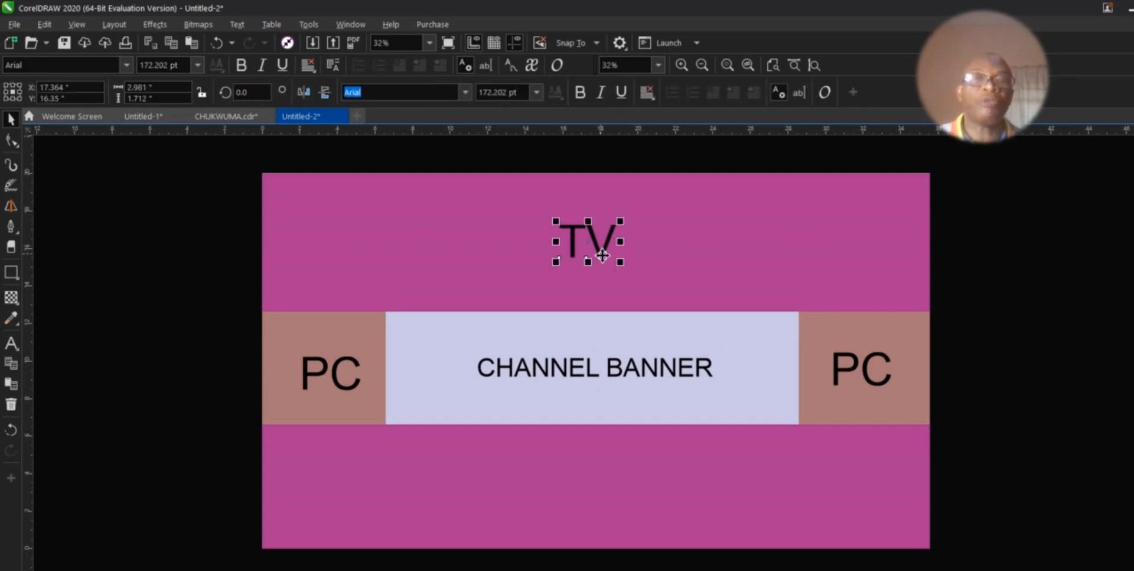
pyautogui.press('Delete')
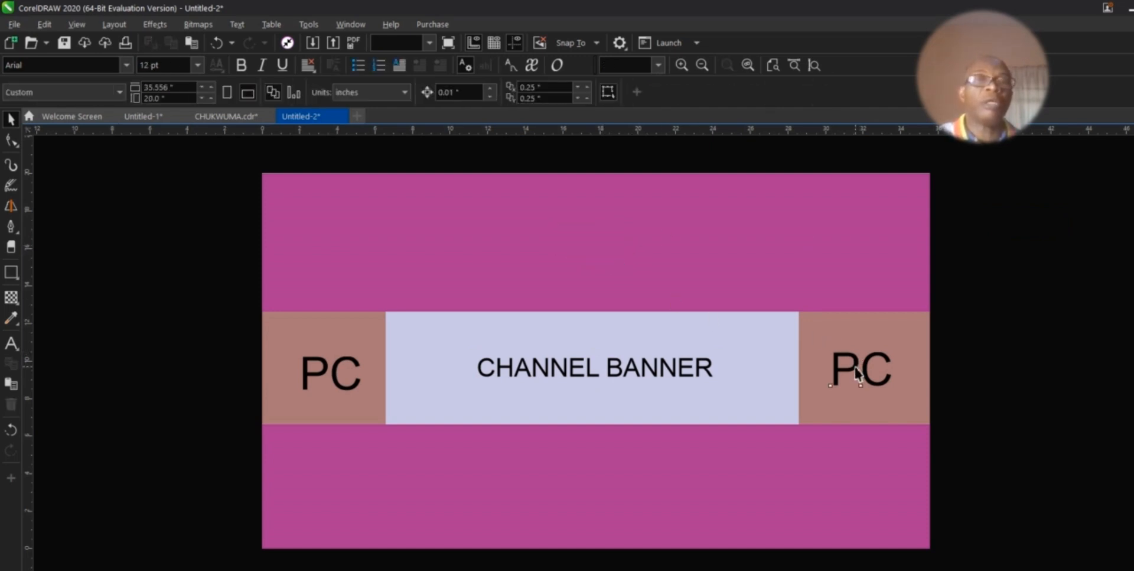
pyautogui.click(855, 369)
pyautogui.press('Delete')
pyautogui.click(341, 383)
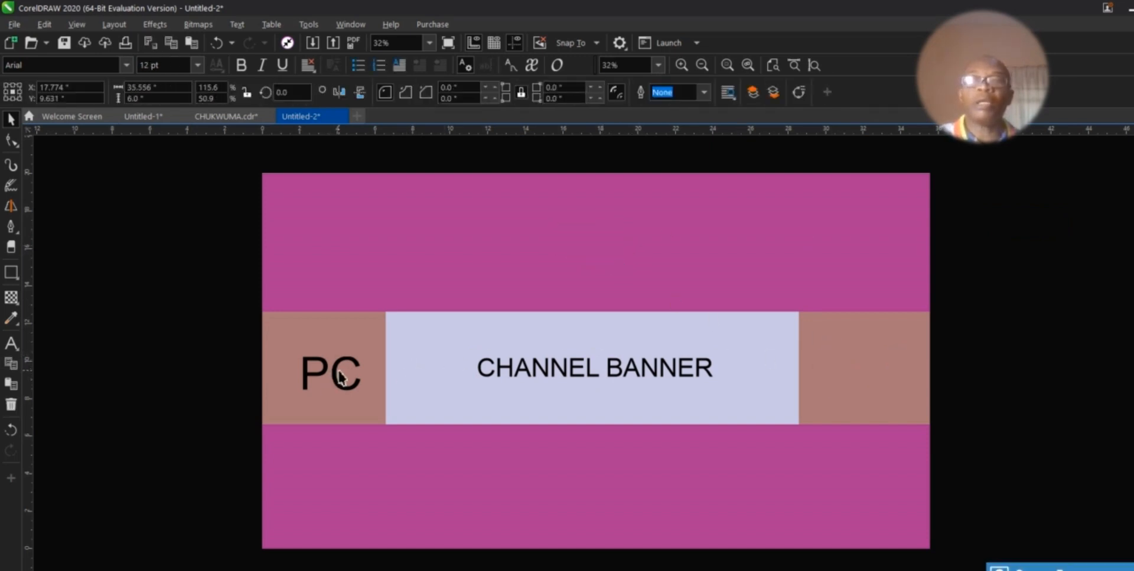
pyautogui.click(338, 374)
pyautogui.press('Delete')
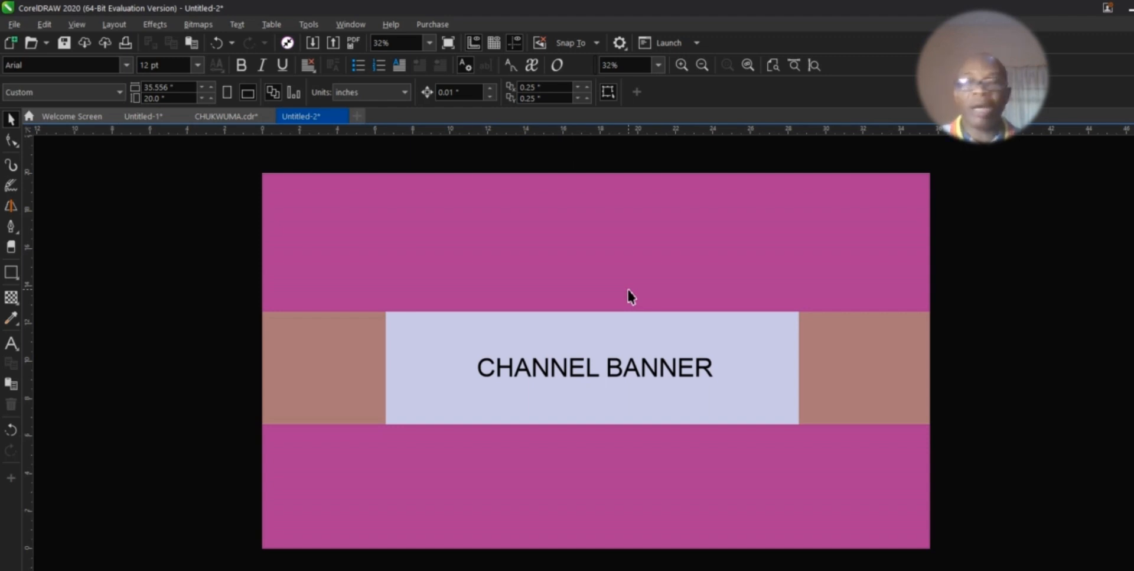
# Step: Import the tahilah-63eeaac0af portrait image
pyautogui.click(14, 26)
pyautogui.click(73, 262)
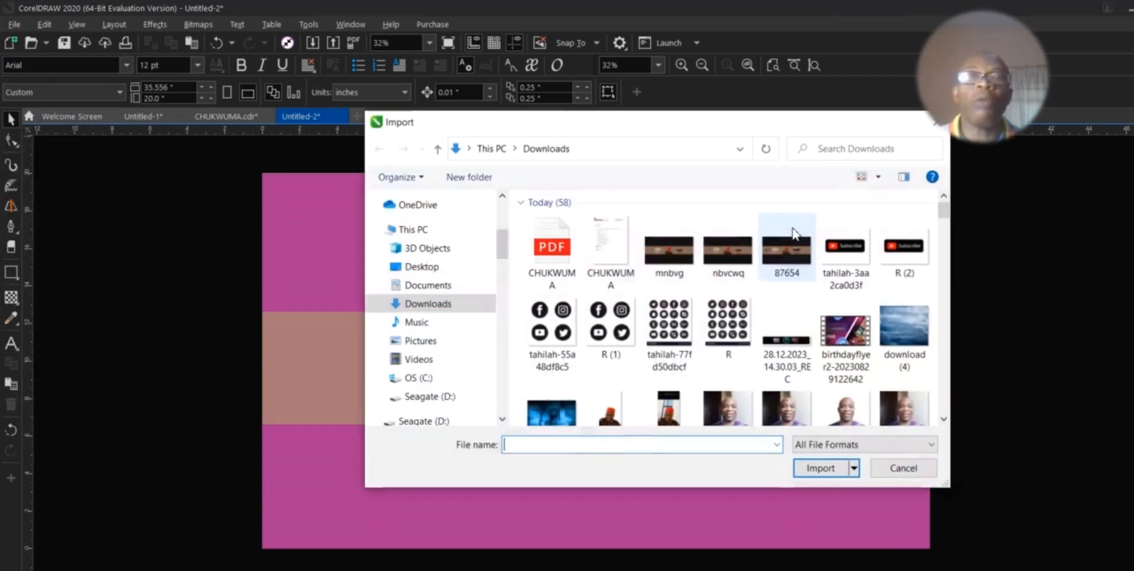
pyautogui.scroll(-5, 646, 289)
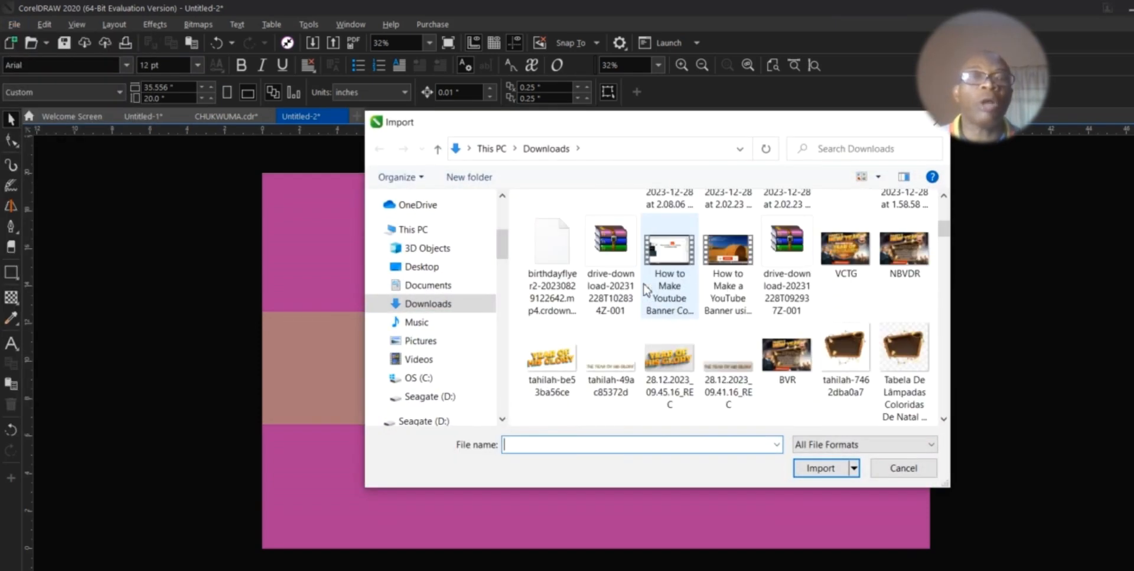
pyautogui.scroll(4, 709, 307)
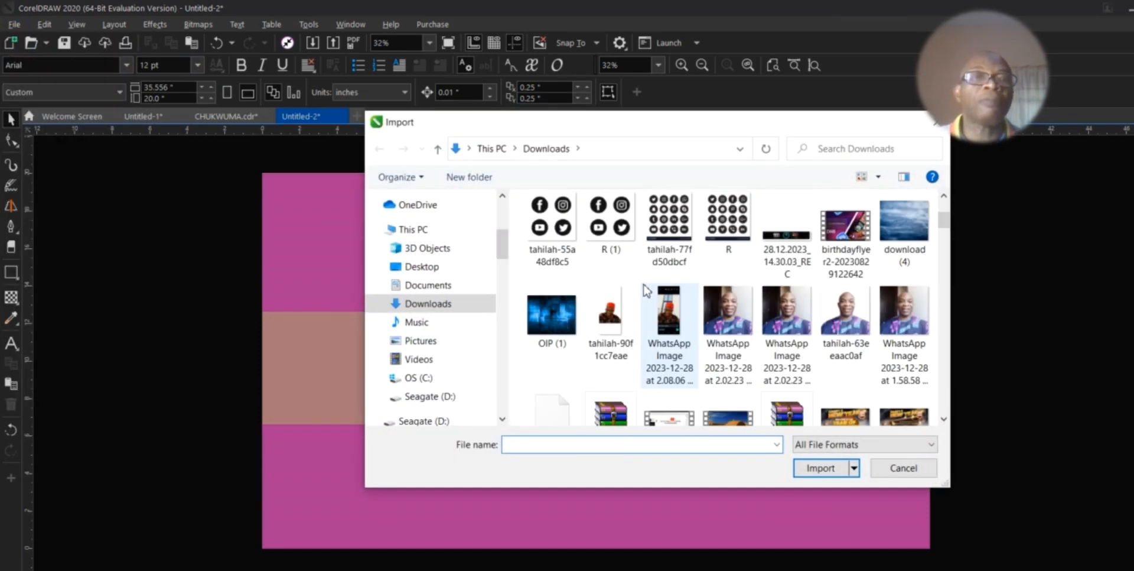
pyautogui.click(842, 330)
pyautogui.click(820, 467)
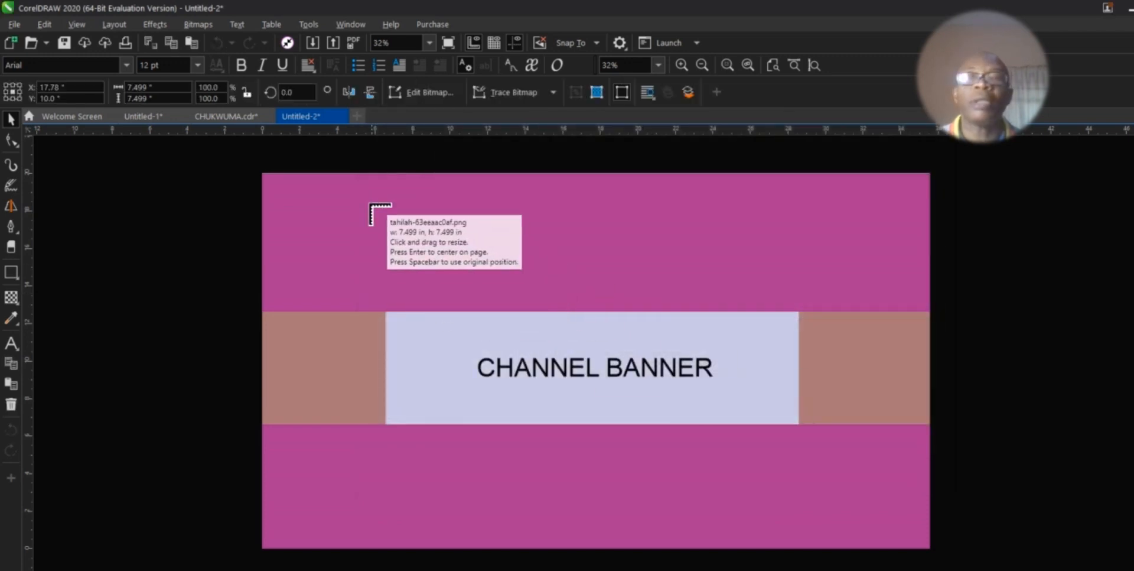
# Step: Place the portrait in the magenta top area and enlarge it to about 81%
pyautogui.moveTo(364, 198); pyautogui.dragTo(476, 281)
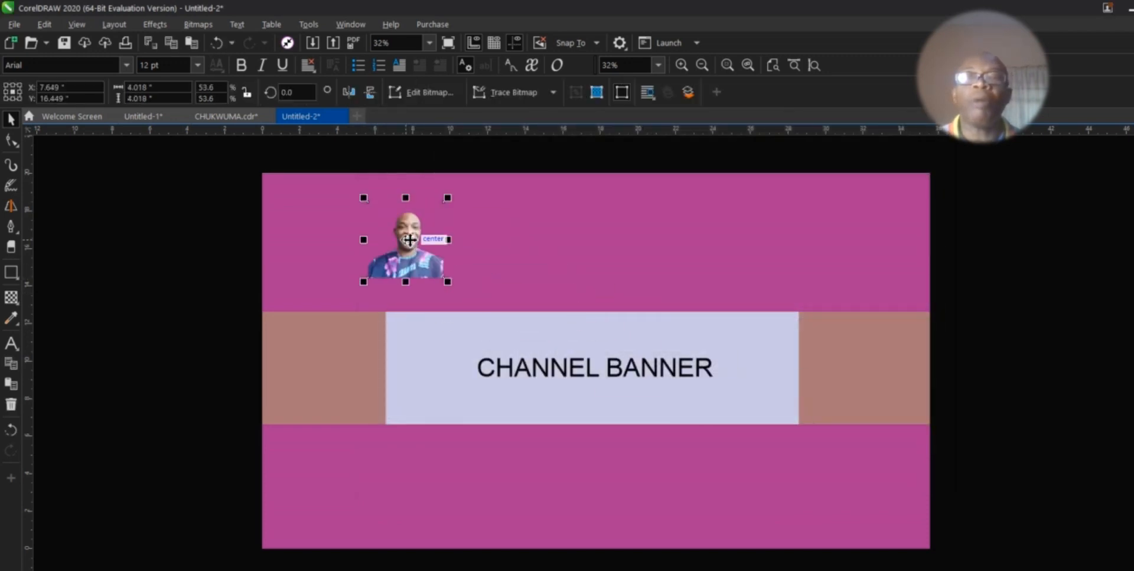
pyautogui.moveTo(415, 244); pyautogui.dragTo(461, 225)
pyautogui.moveTo(495, 269); pyautogui.dragTo(526, 301)
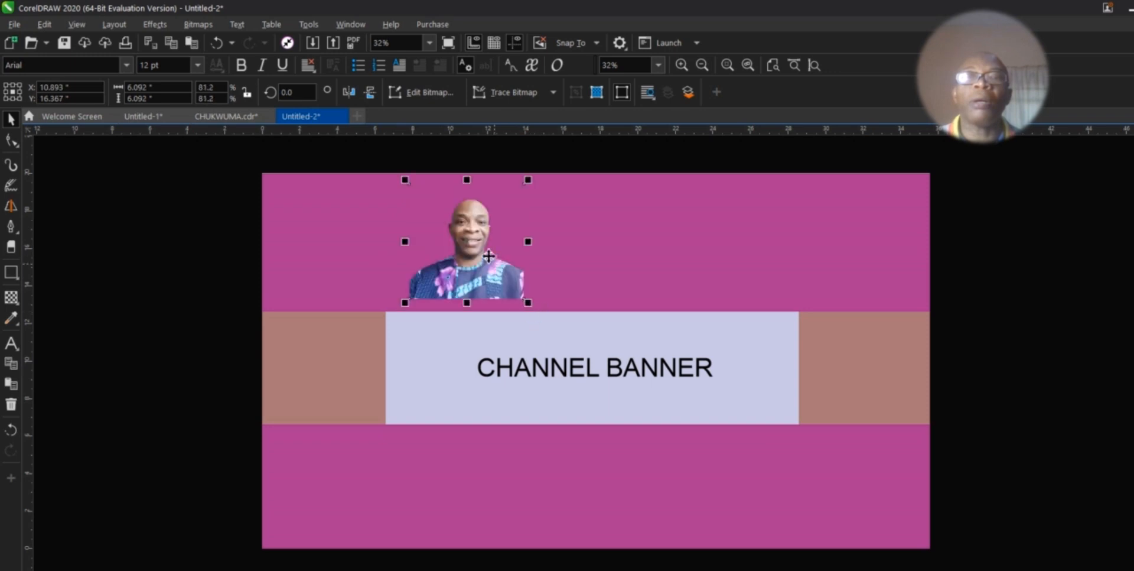
pyautogui.moveTo(495, 238); pyautogui.dragTo(468, 238)
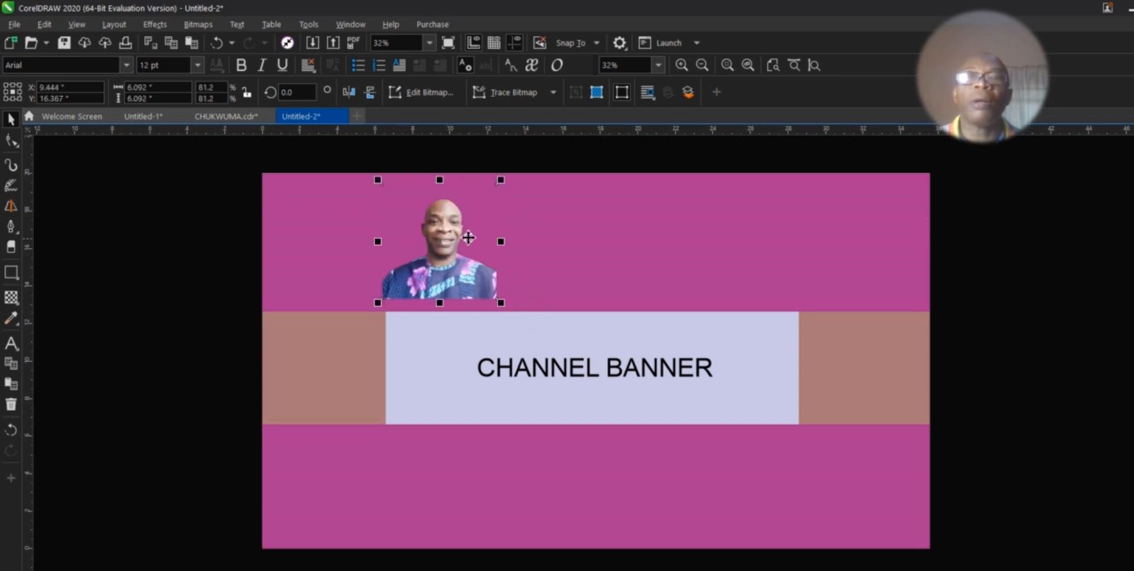
pyautogui.click(19, 277)
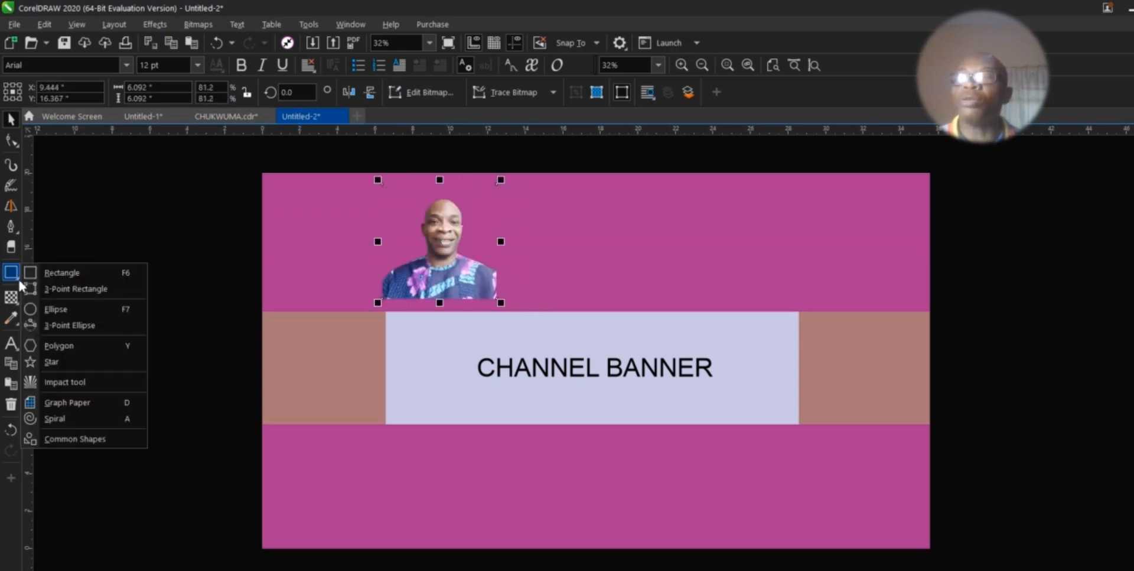
# Step: Draw a circle around the portrait's head and PowerClip the photo inside it
pyautogui.click(41, 310)
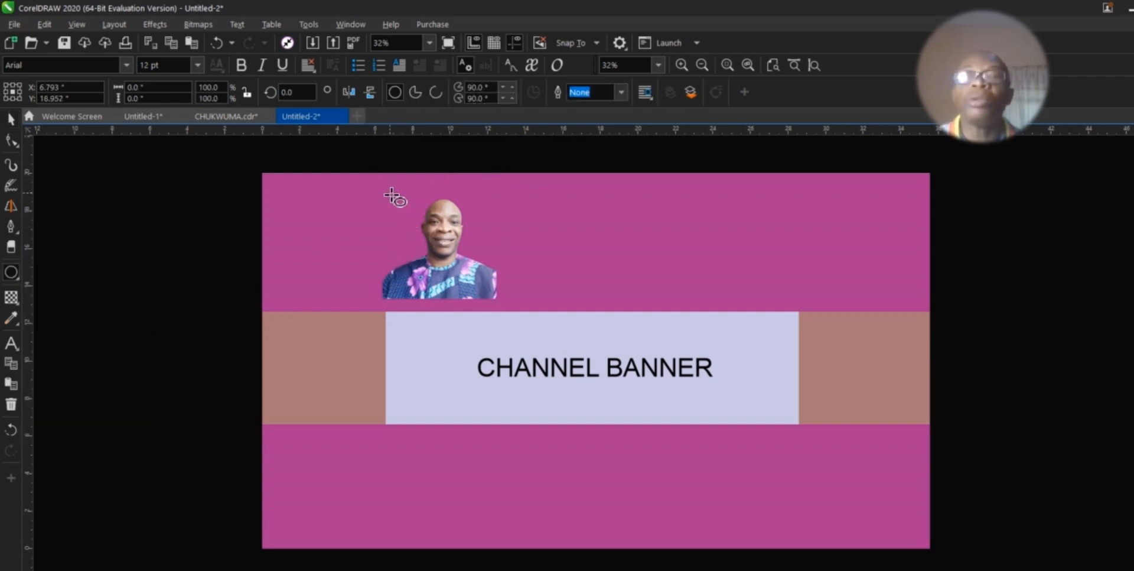
pyautogui.moveTo(390, 193); pyautogui.dragTo(474, 297)
pyautogui.click(11, 119)
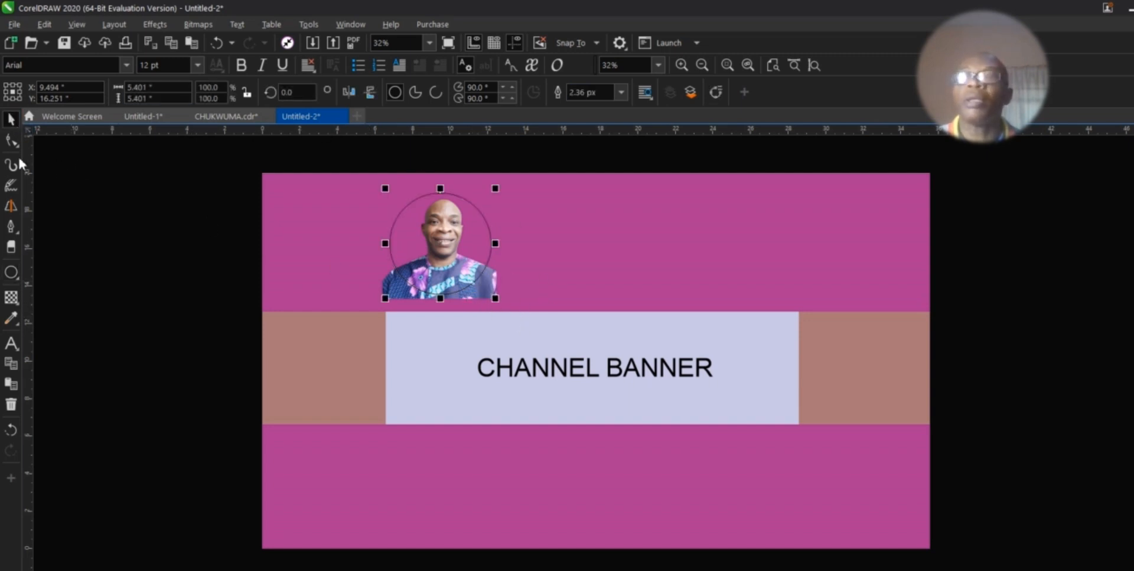
pyautogui.click(87, 238)
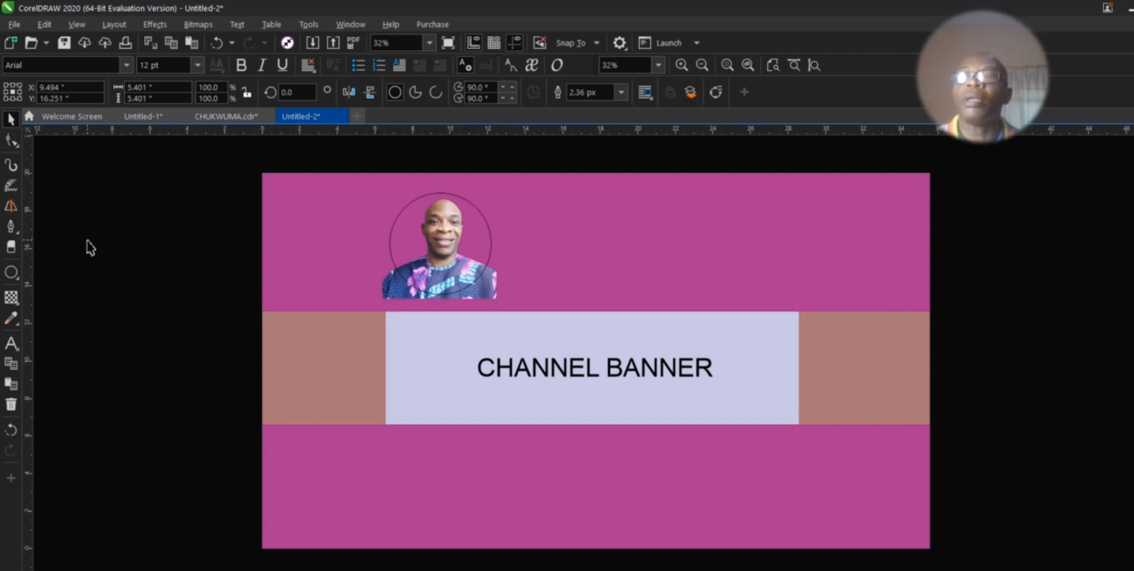
pyautogui.click(485, 297)
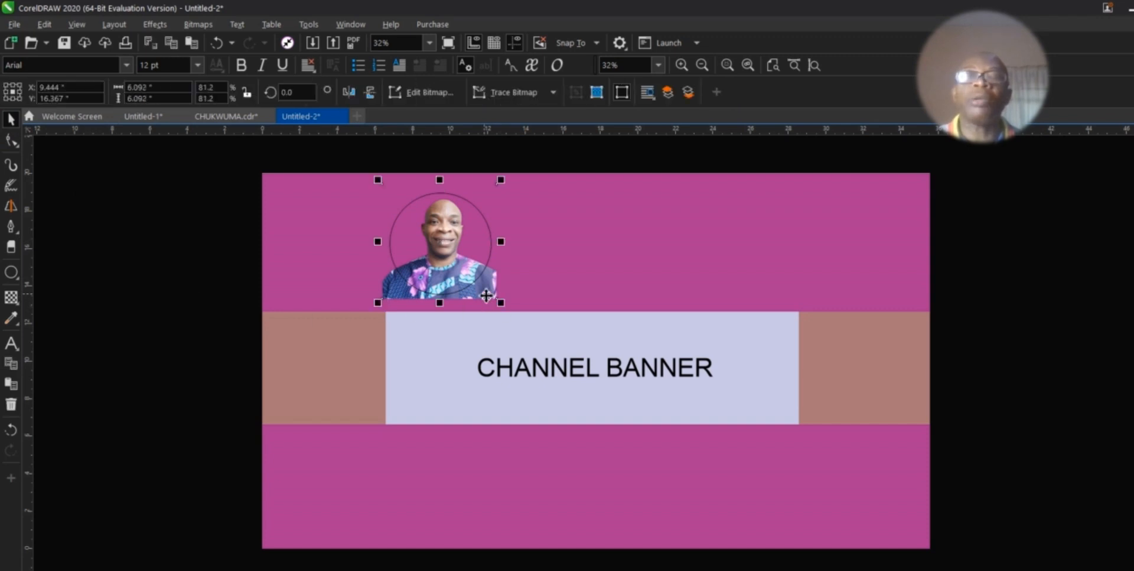
pyautogui.rightClick(487, 296)
pyautogui.click(522, 214)
pyautogui.click(429, 272)
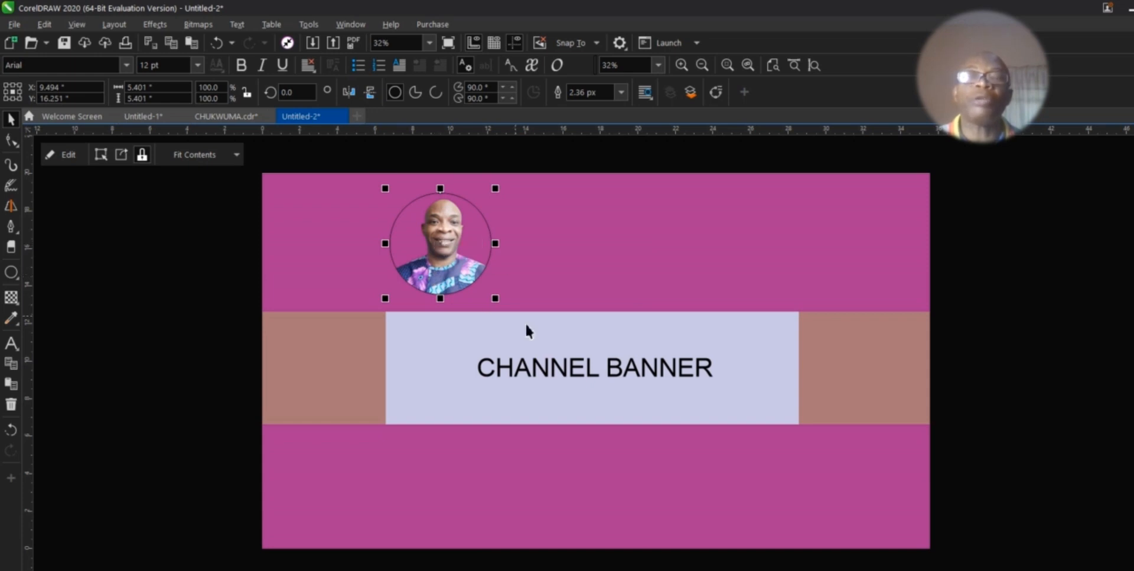
# Step: Delete the CHANNEL BANNER text from the middle panel
pyautogui.click(625, 384)
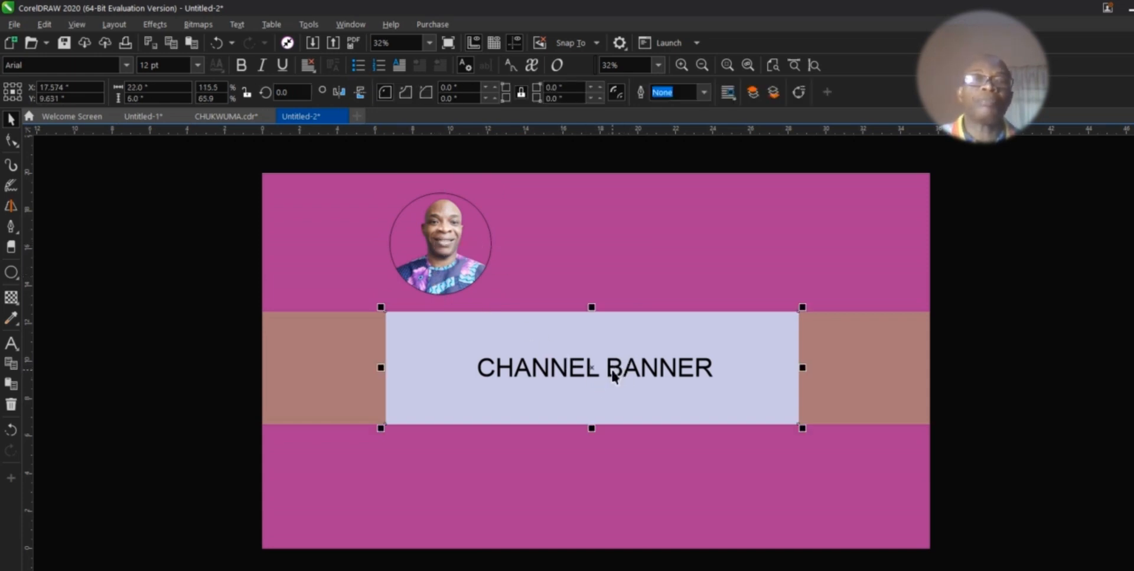
pyautogui.click(614, 370)
pyautogui.press('Delete')
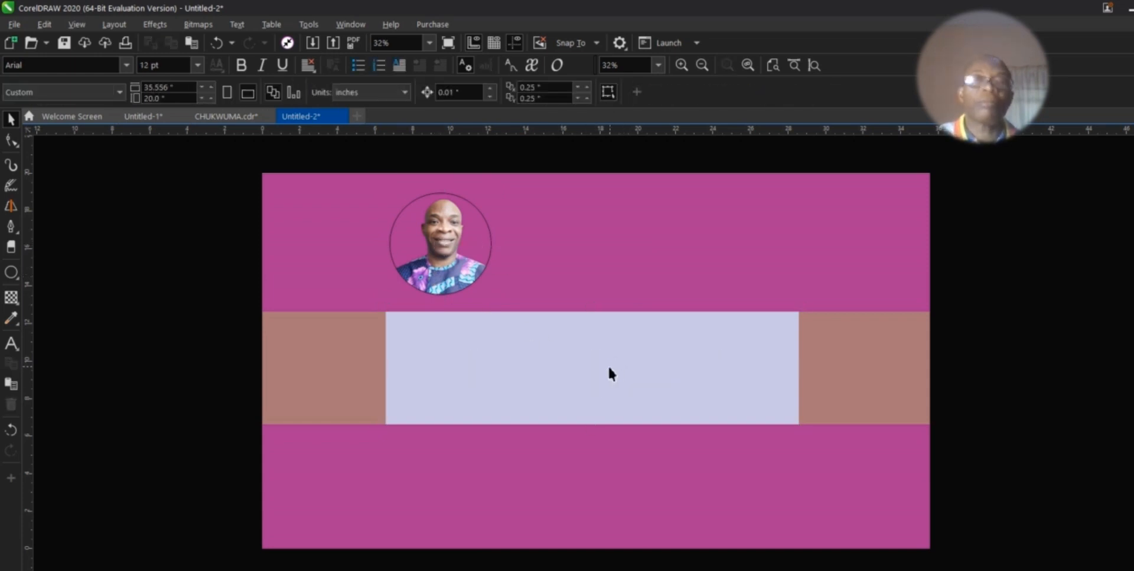
# Step: Move the circular portrait to the light panel's centre and draw a larger circle around it
pyautogui.click(445, 246)
pyautogui.moveTo(445, 246); pyautogui.dragTo(595, 383)
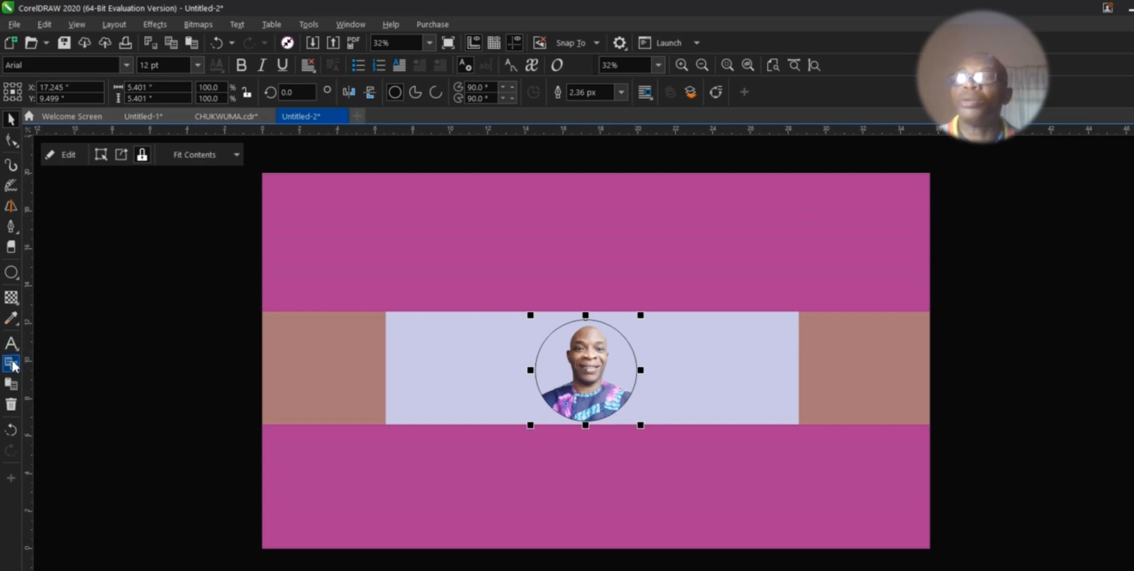
pyautogui.click(11, 272)
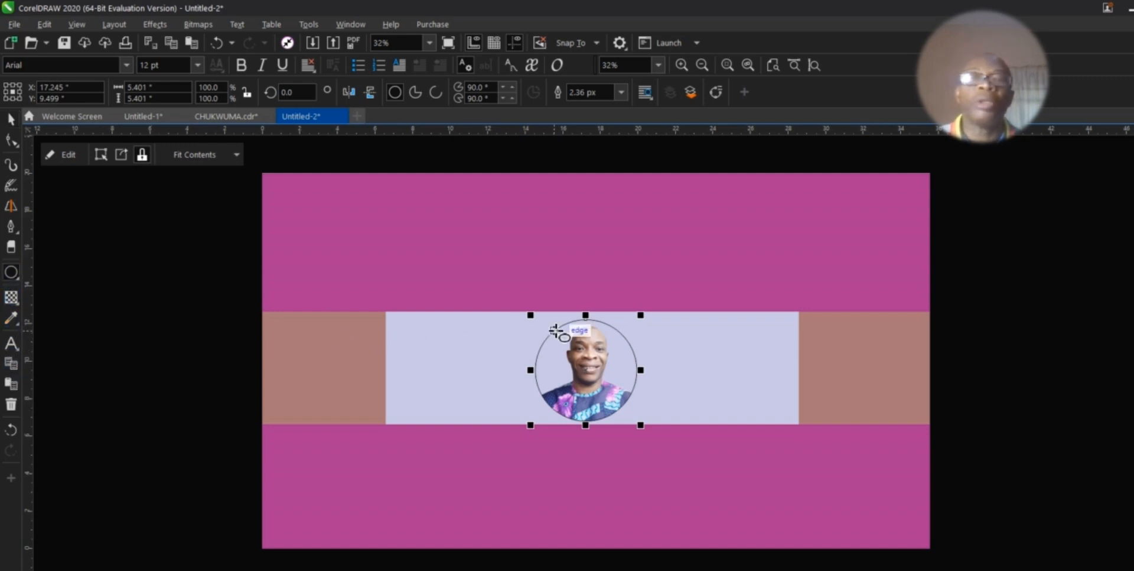
pyautogui.moveTo(514, 299); pyautogui.dragTo(638, 447)
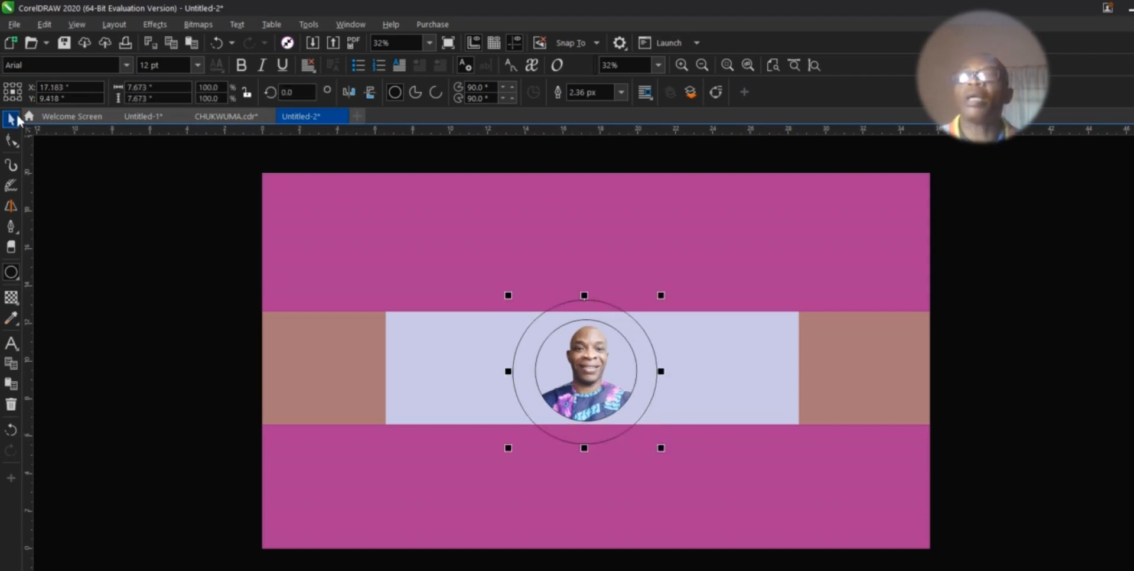
pyautogui.click(11, 119)
# Step: Move the portrait onto the left band and fill the empty circle olive green
pyautogui.click(598, 371)
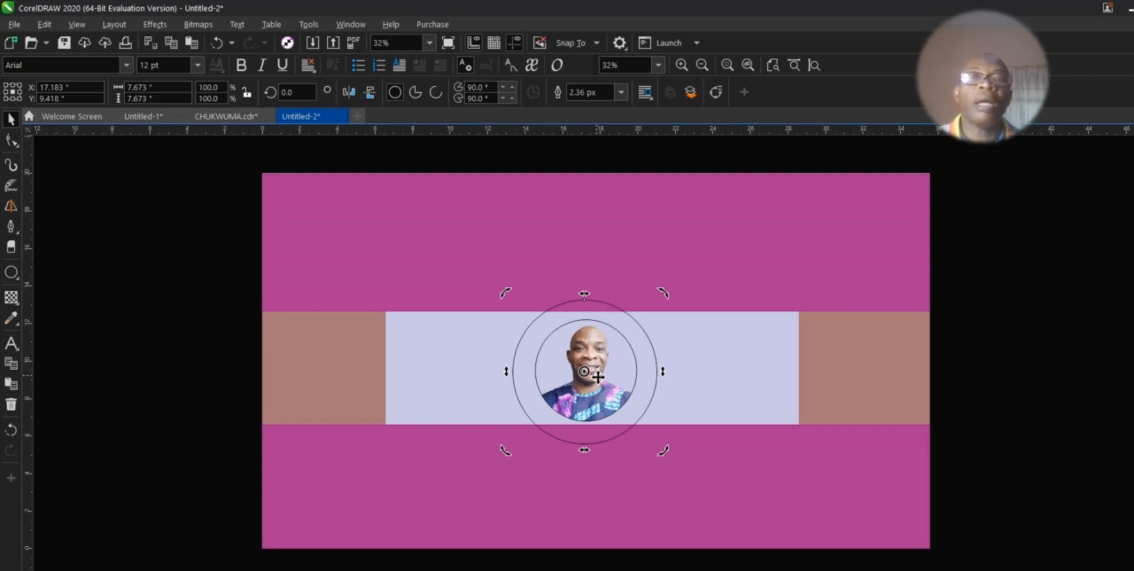
pyautogui.click(596, 378)
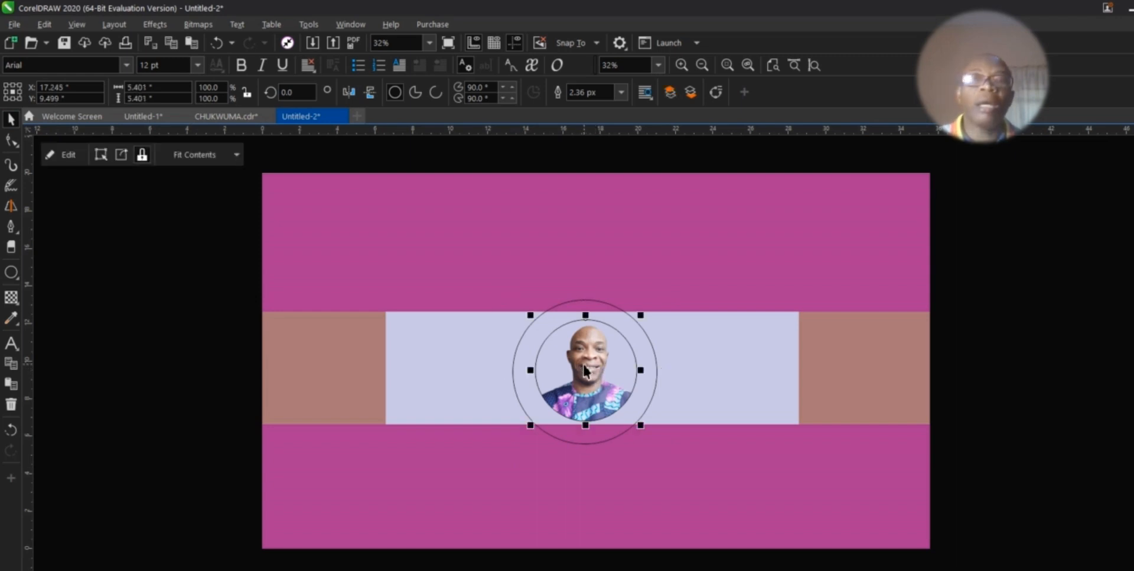
pyautogui.moveTo(577, 378); pyautogui.dragTo(377, 375)
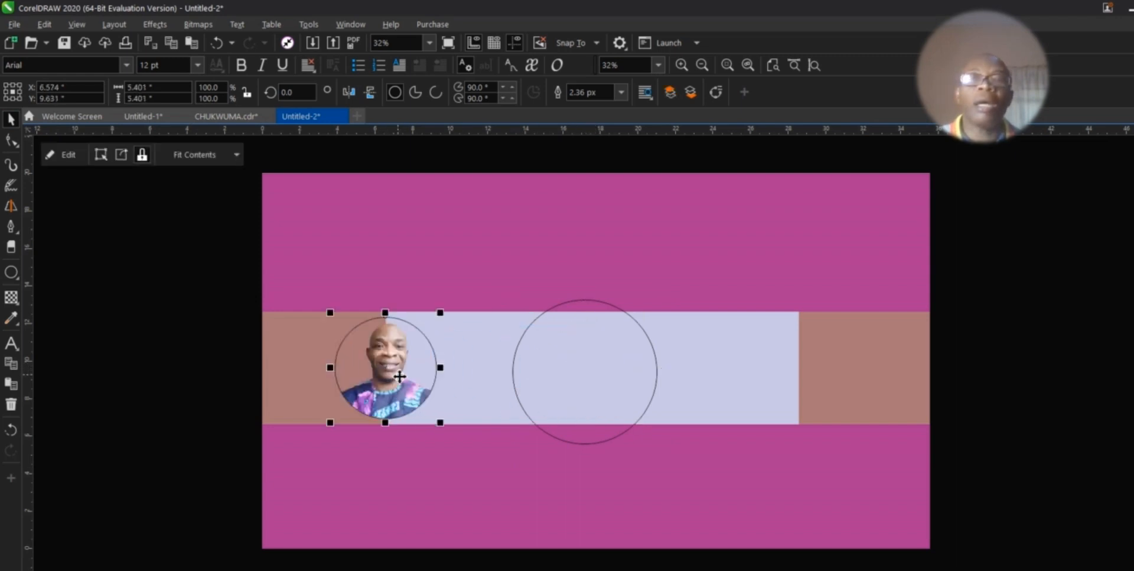
pyautogui.click(598, 385)
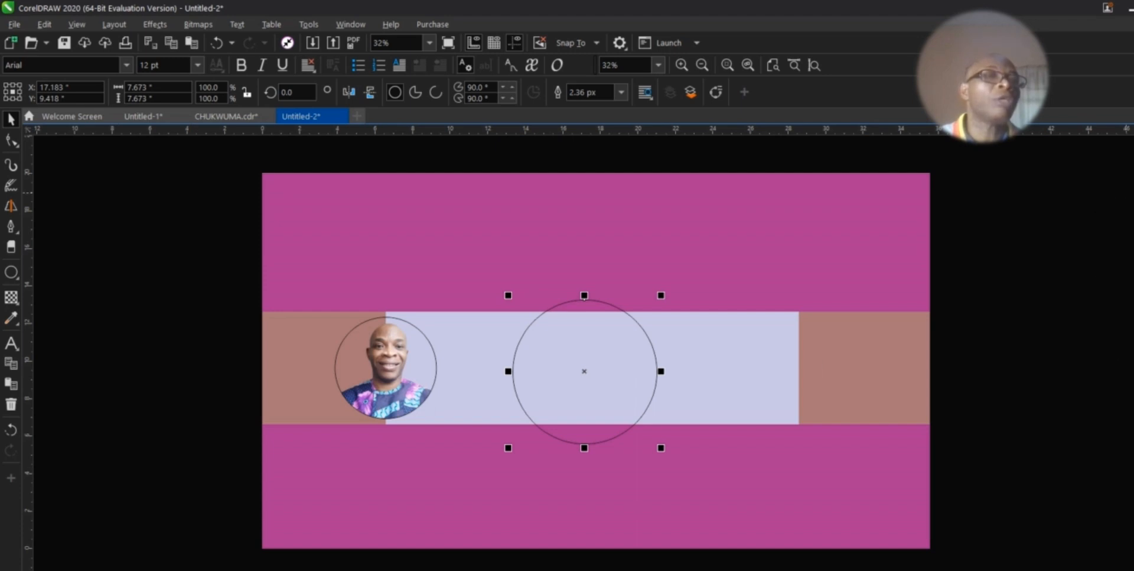
pyautogui.click(1133, 192)
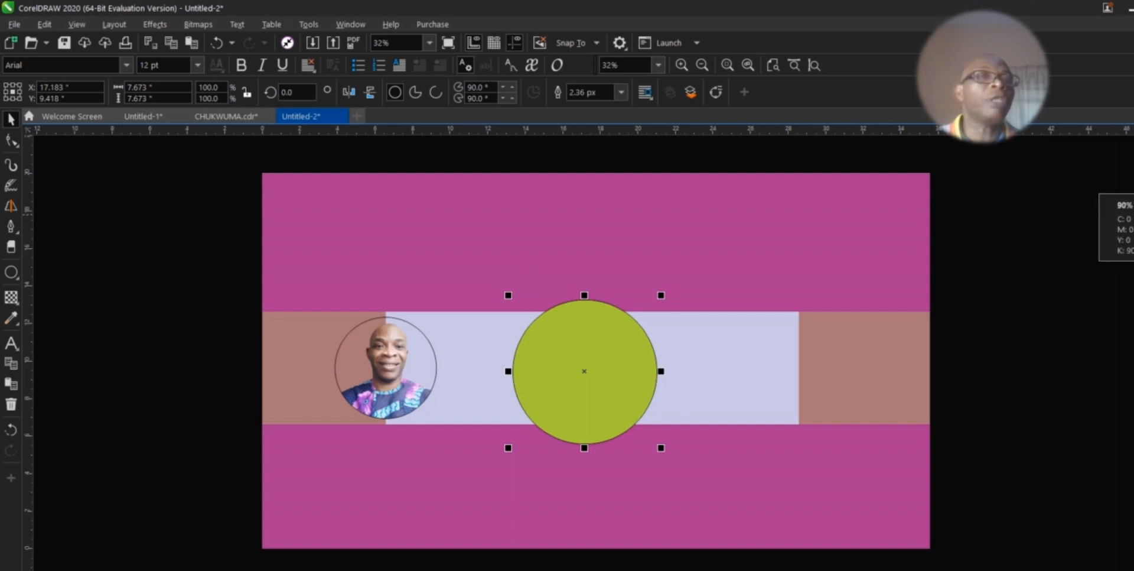
# Step: Remove the olive-green circle's outline, undoing an accidental background move
pyautogui.rightClick(1133, 152)
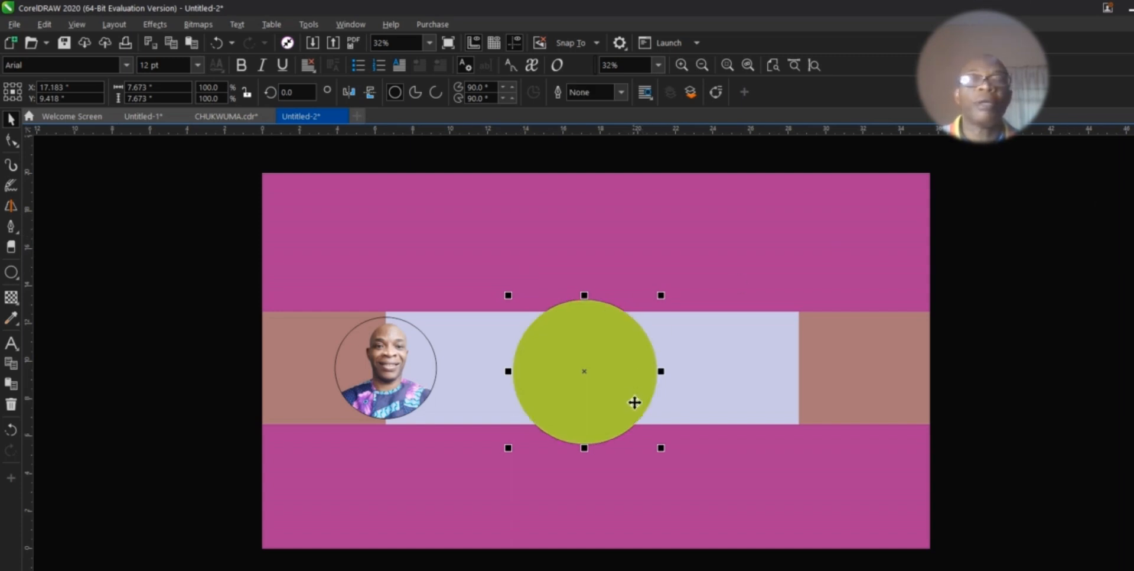
pyautogui.click(652, 451)
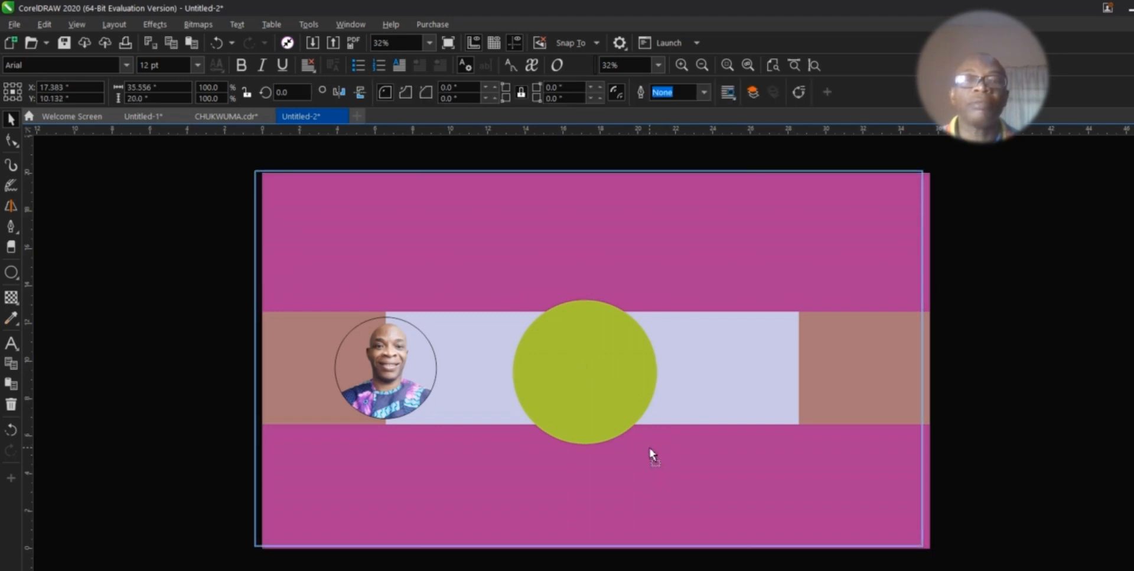
pyautogui.hotkey('ctrl', 'z')
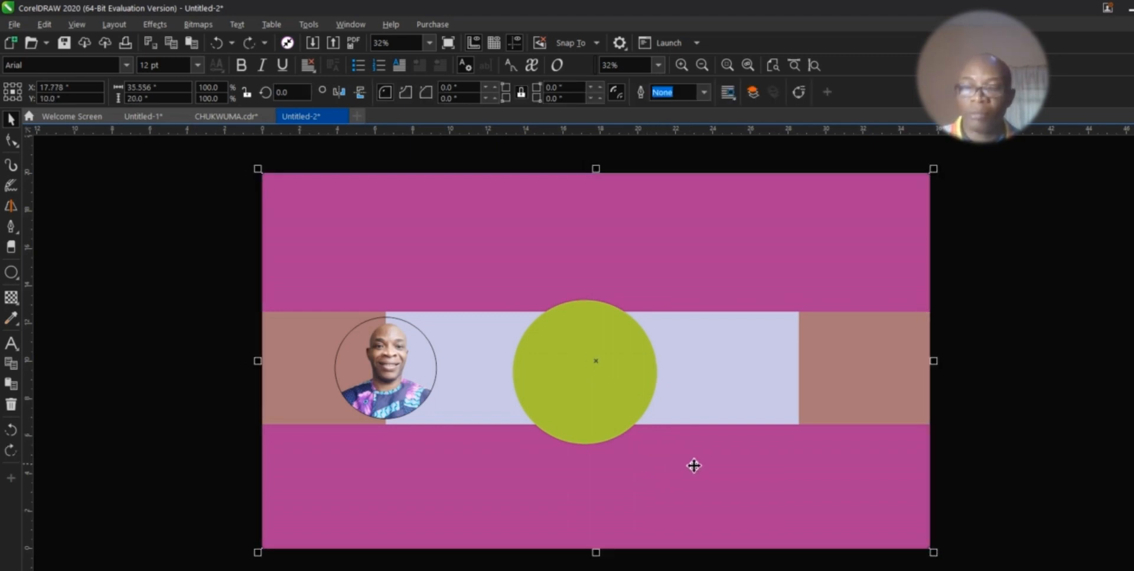
pyautogui.click(588, 378)
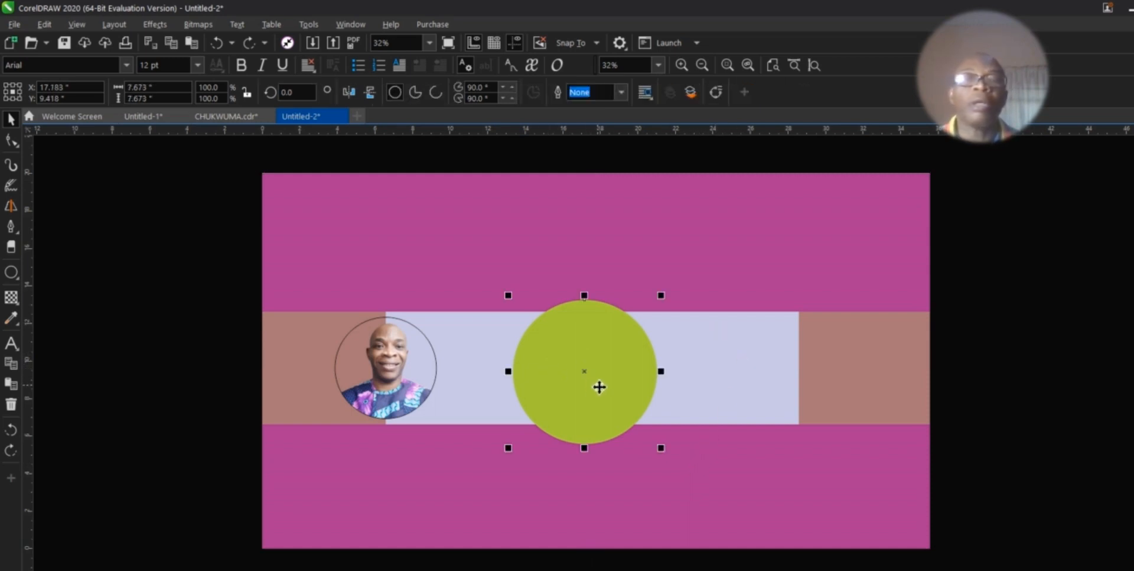
# Step: Give the portrait an 8.0 px outline and move it onto the green circle
pyautogui.click(373, 370)
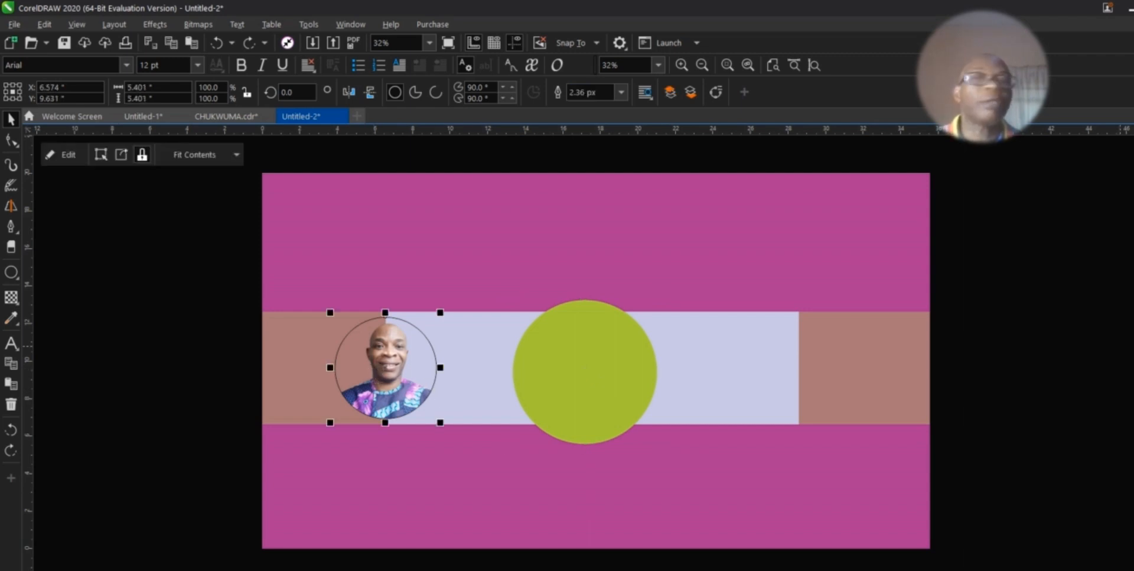
pyautogui.hotkey('ctrl', 'shift', 'z')
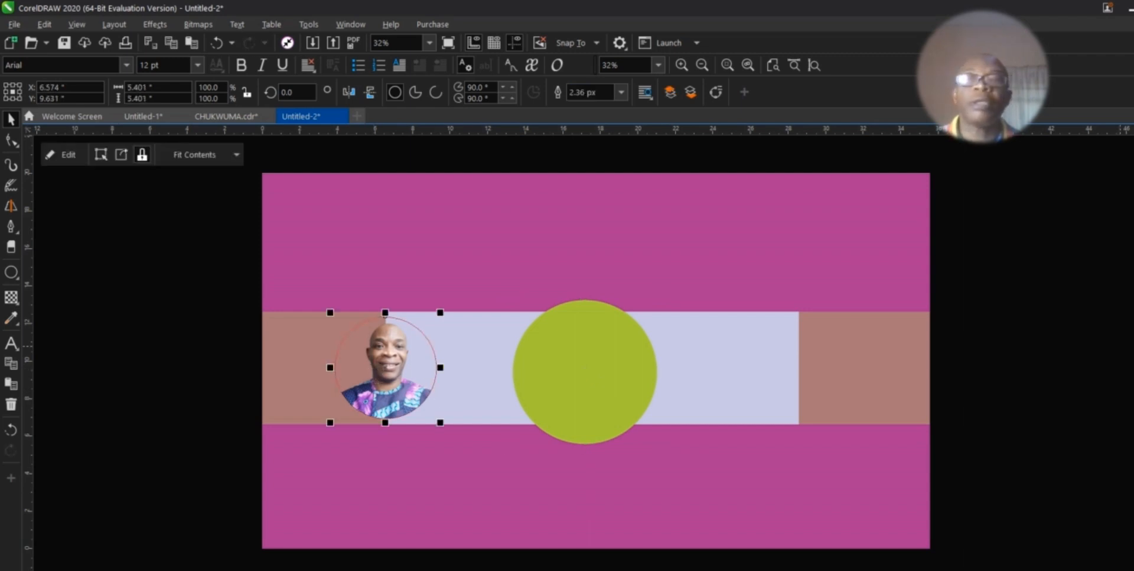
pyautogui.click(621, 92)
pyautogui.click(601, 180)
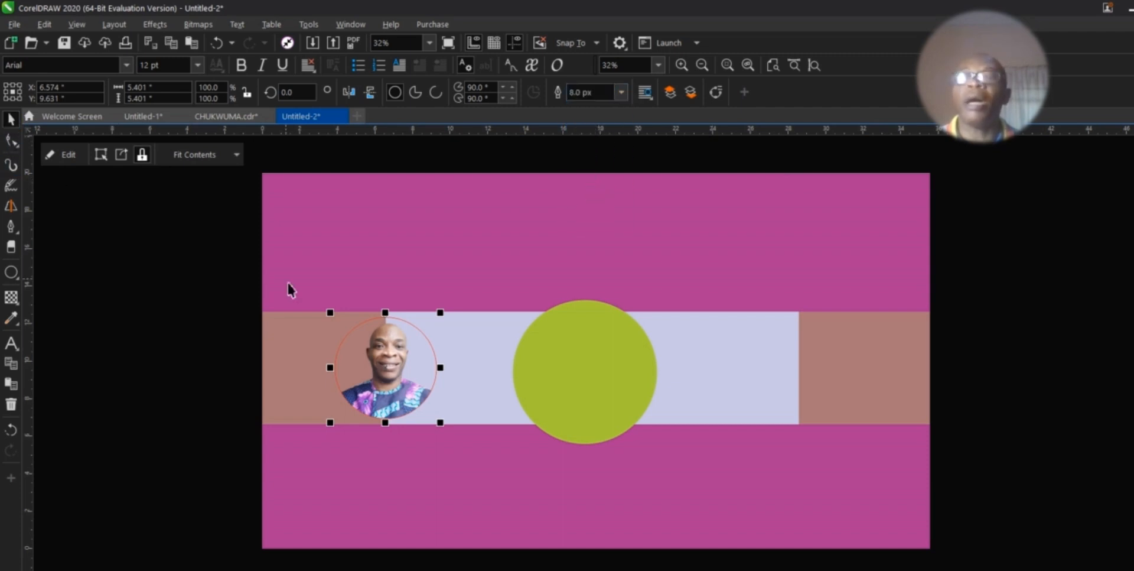
pyautogui.moveTo(384, 356); pyautogui.dragTo(586, 369)
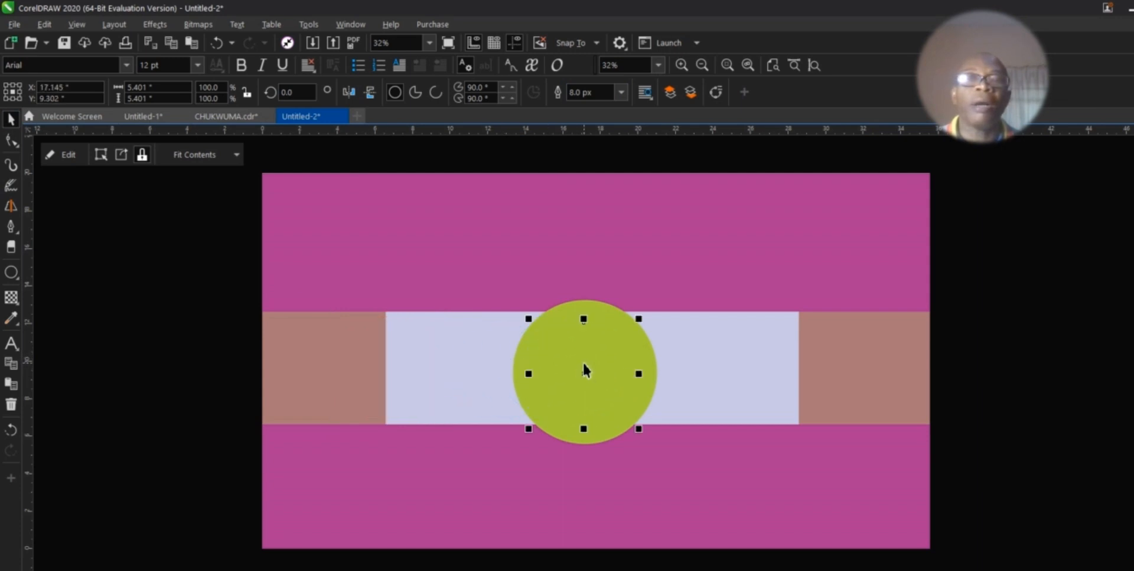
# Step: Bring the portrait to the front and shrink the green circle snugly around it
pyautogui.rightClick(585, 370)
pyautogui.moveTo(671, 473)
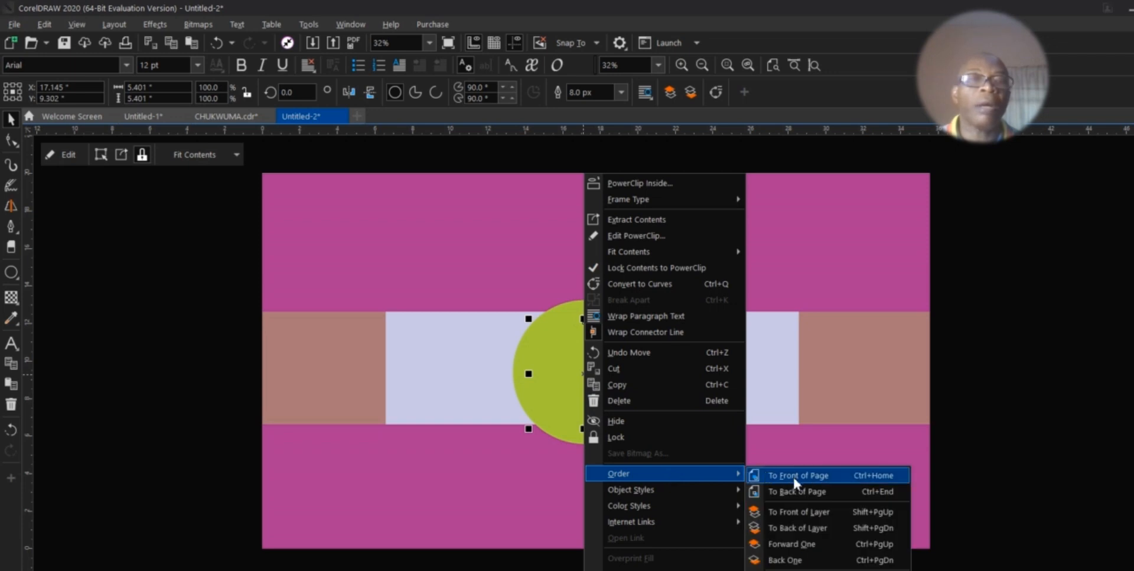
pyautogui.click(793, 475)
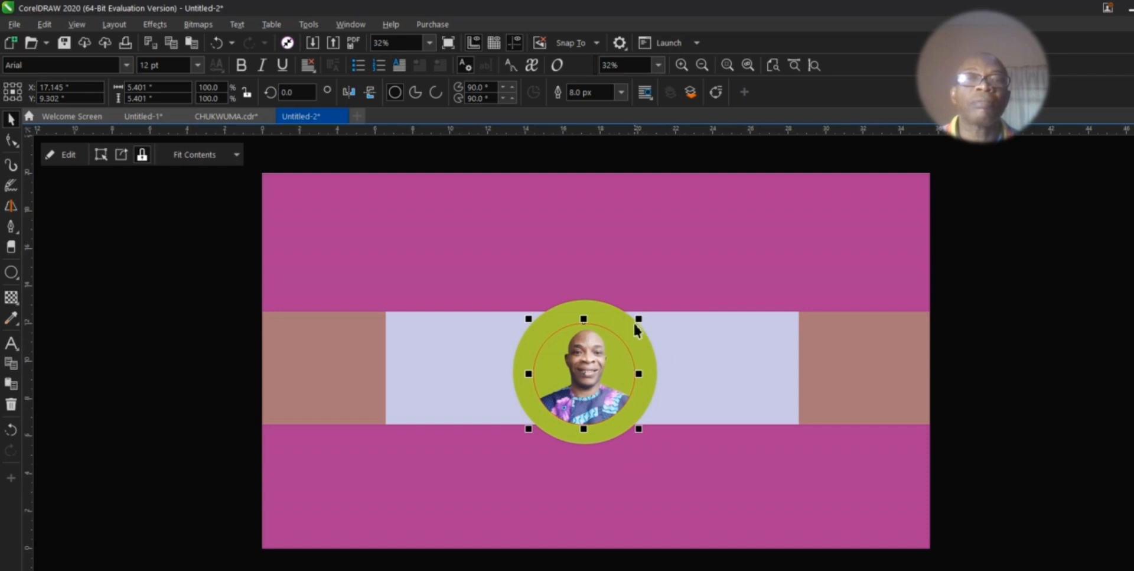
pyautogui.click(640, 342)
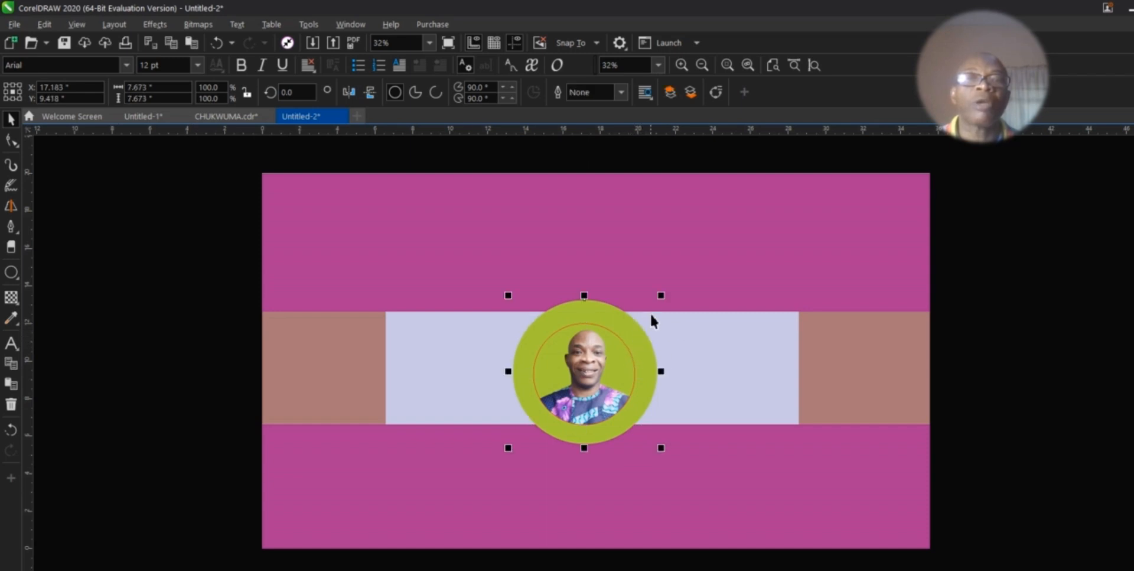
pyautogui.moveTo(659, 296); pyautogui.dragTo(663, 313)
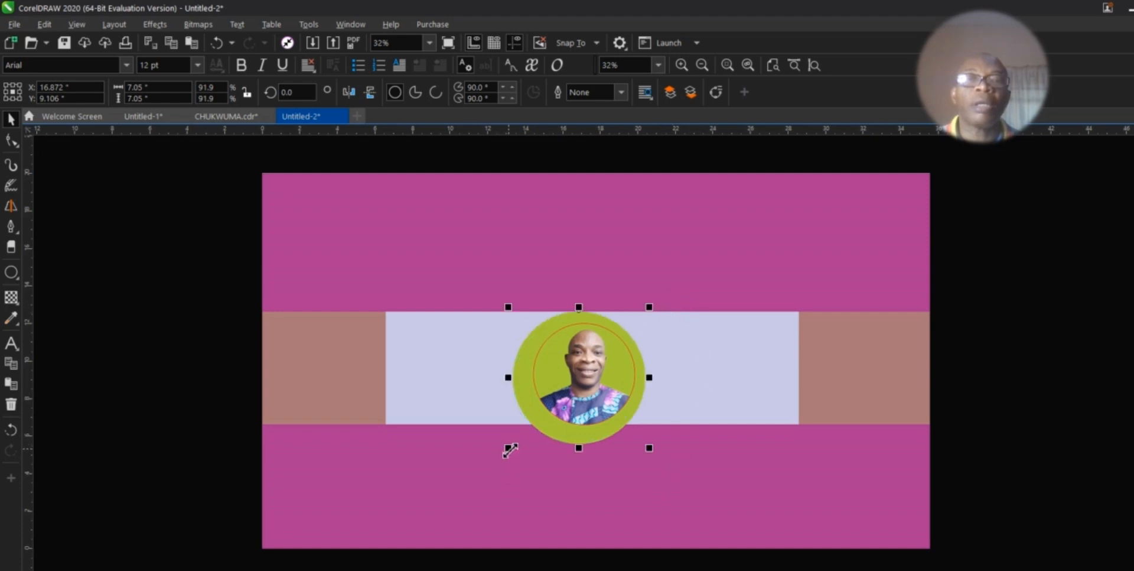
pyautogui.moveTo(508, 447); pyautogui.dragTo(519, 447)
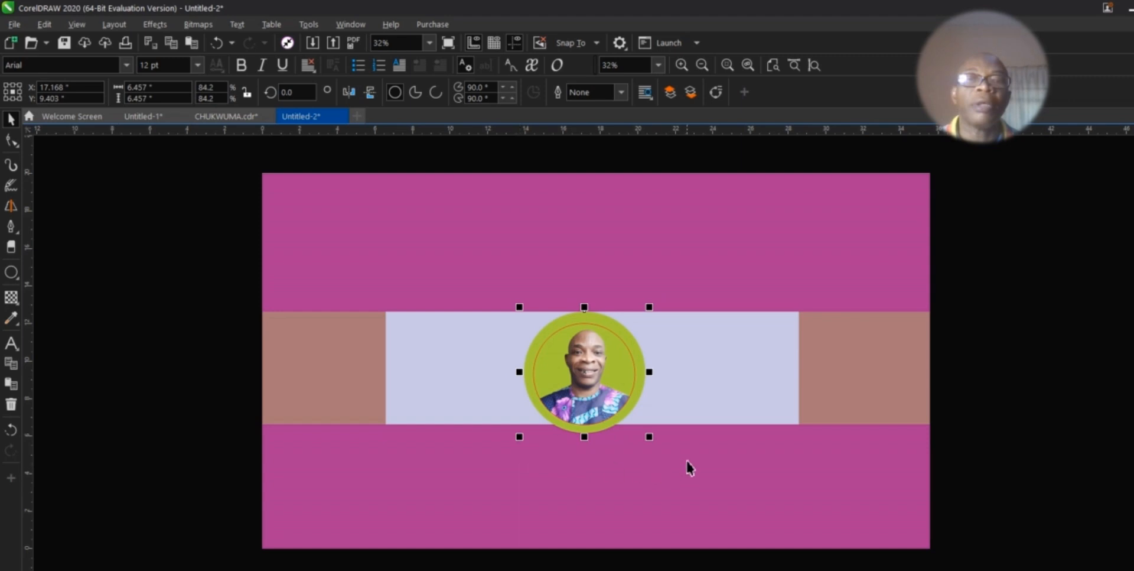
pyautogui.moveTo(651, 439); pyautogui.dragTo(646, 436)
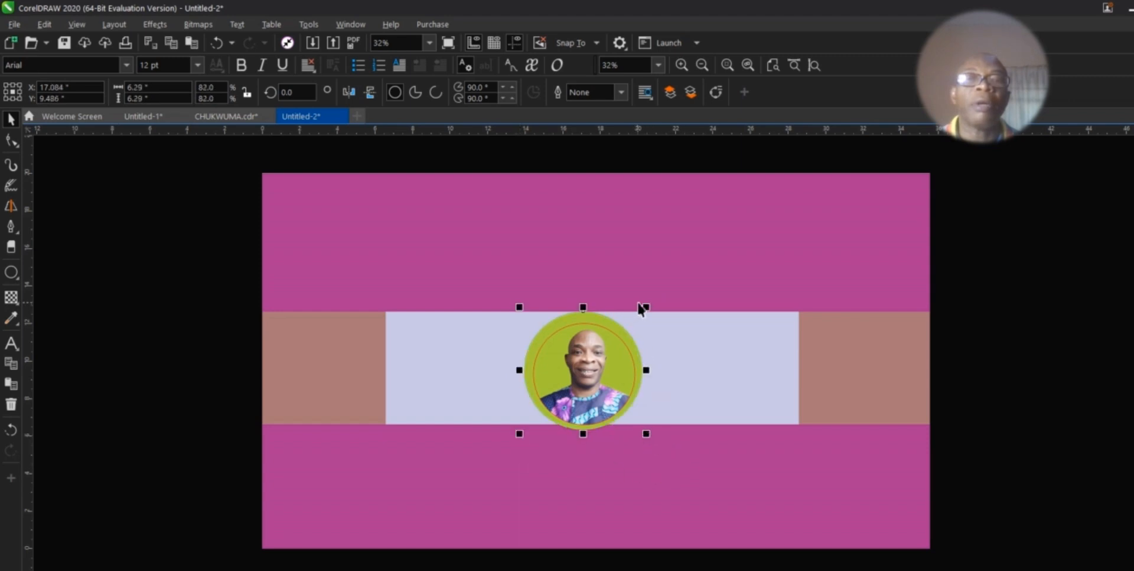
pyautogui.moveTo(645, 307); pyautogui.dragTo(654, 306)
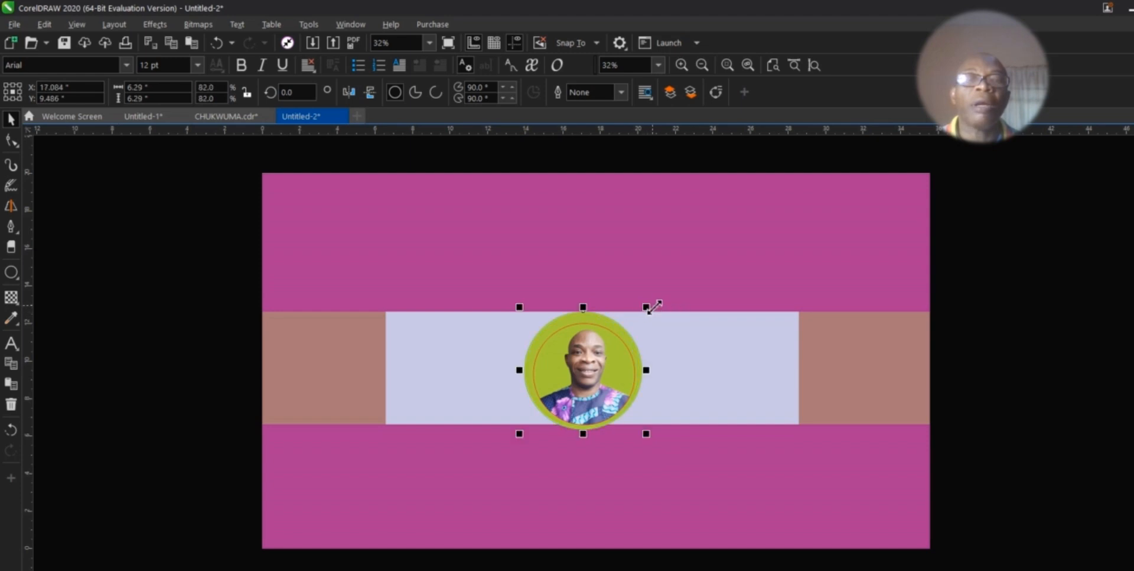
# Step: Centre the portrait on the light strip and fill the ring black
pyautogui.click(584, 380)
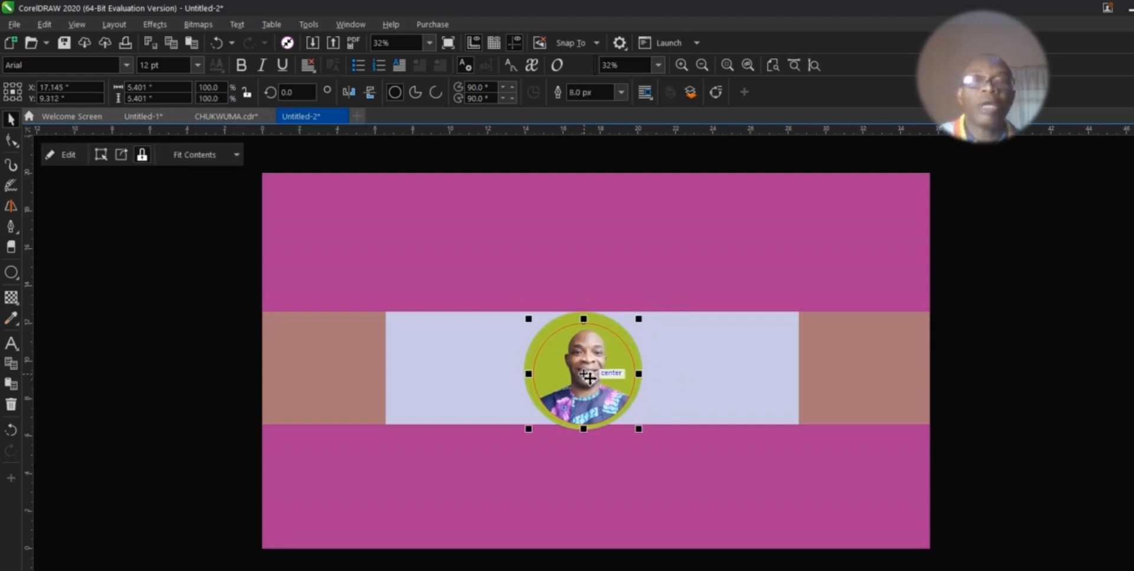
pyautogui.moveTo(587, 378); pyautogui.dragTo(608, 378)
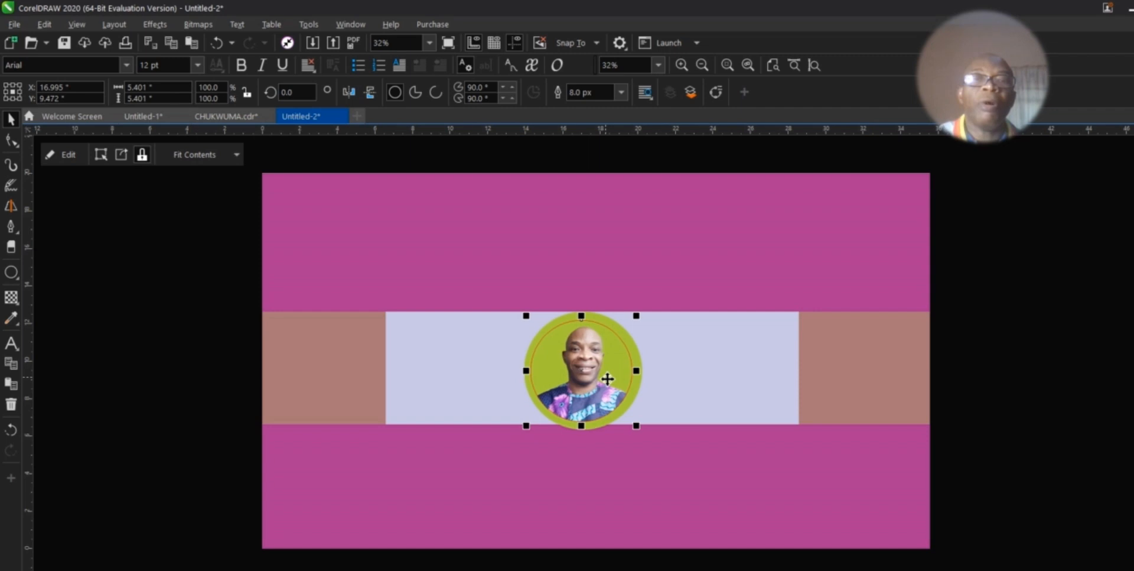
pyautogui.press('Delete')
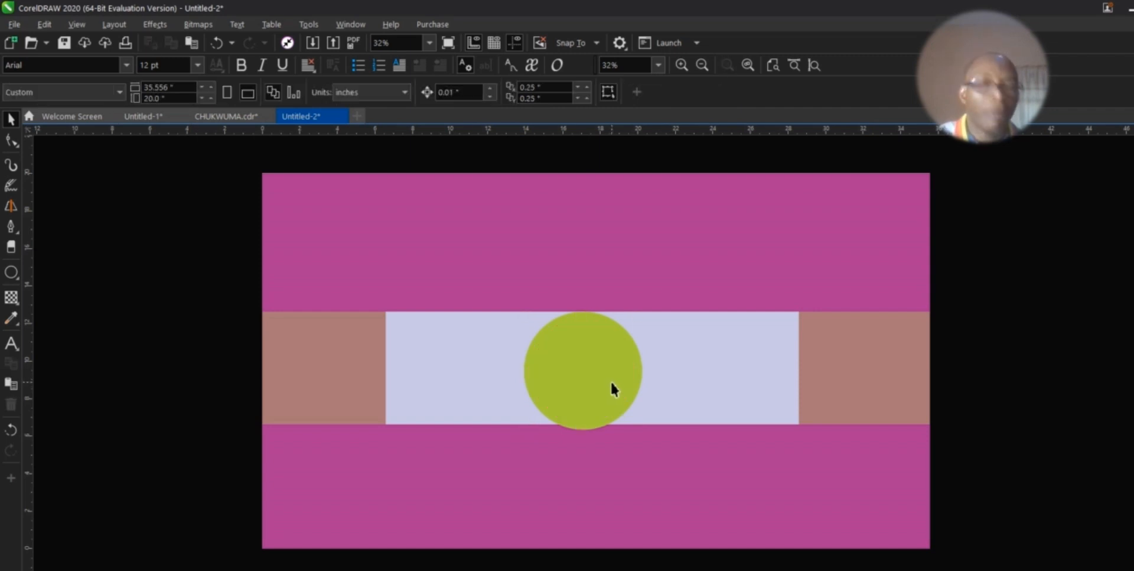
pyautogui.hotkey('ctrl', 'z')
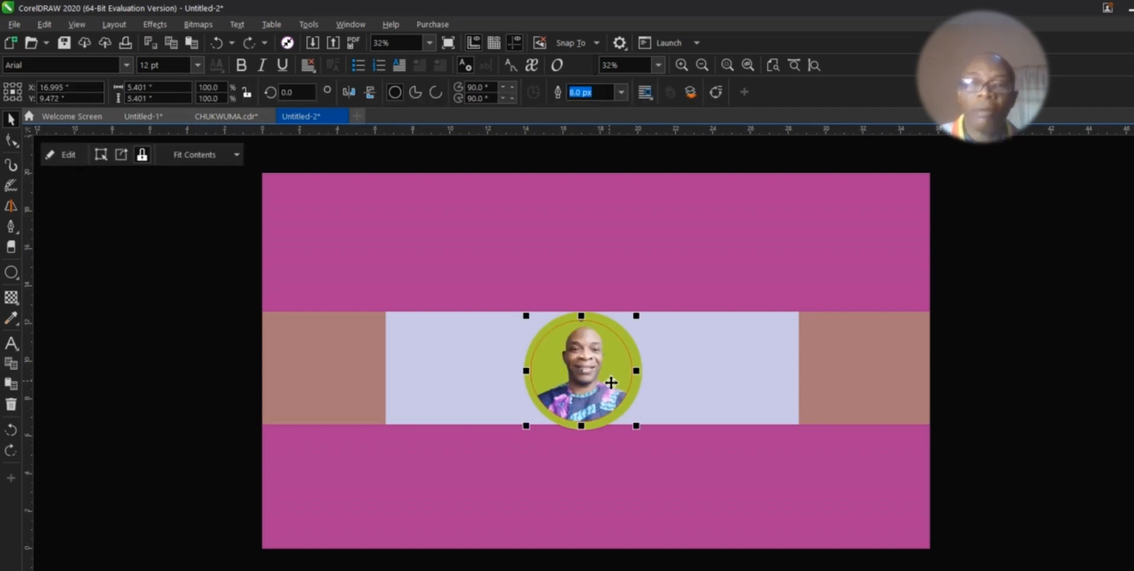
pyautogui.click(577, 501)
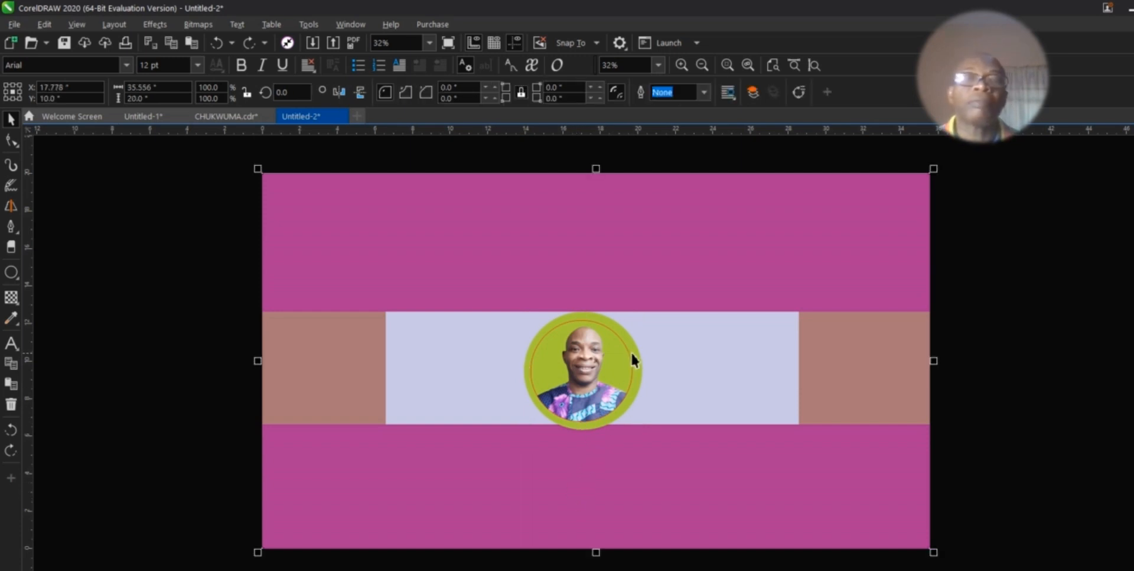
pyautogui.click(642, 373)
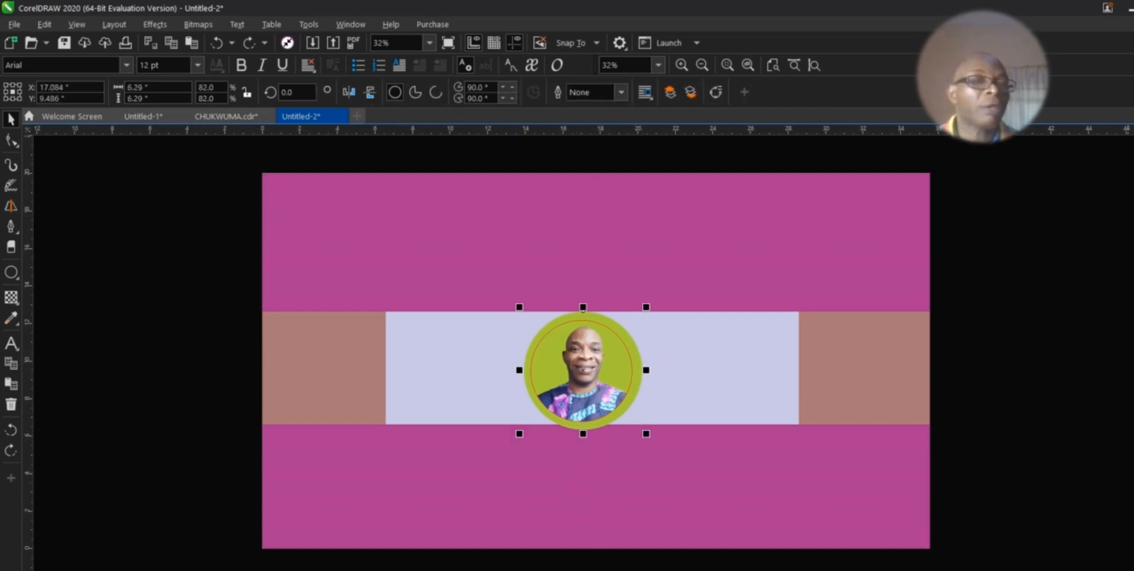
pyautogui.click(1126, 175)
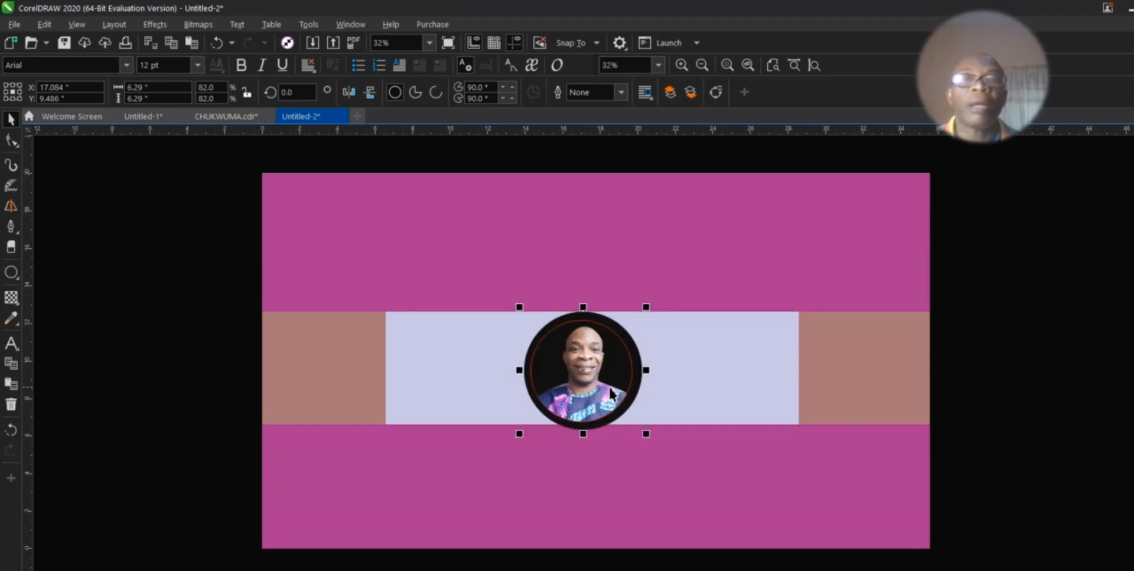
# Step: Centre the portrait on the black circle and thicken its outline to 16.0 px
pyautogui.click(592, 383)
pyautogui.moveTo(592, 382); pyautogui.dragTo(454, 383)
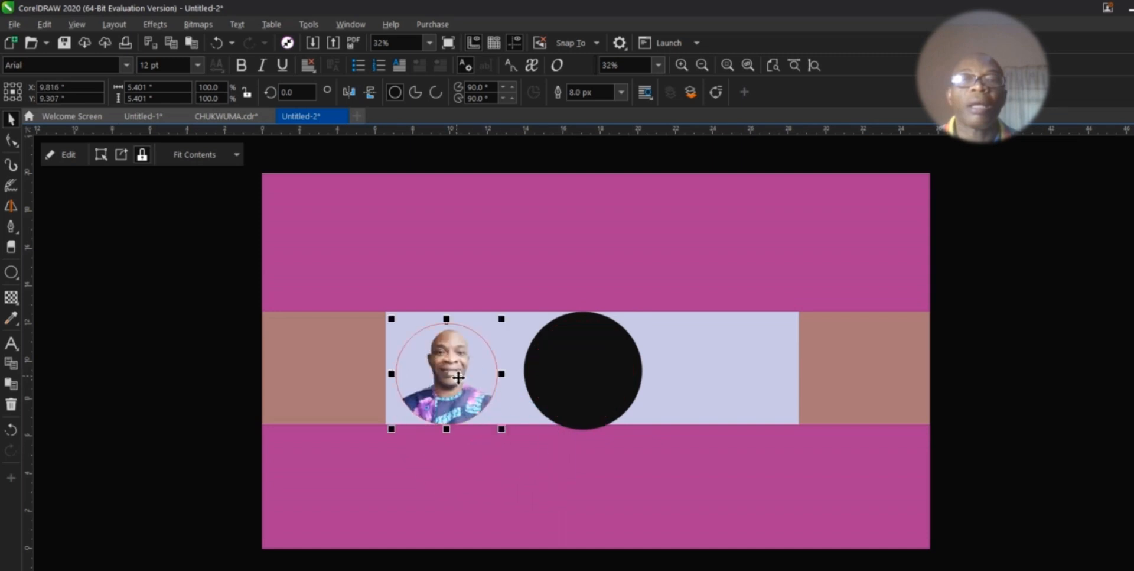
pyautogui.click(596, 395)
pyautogui.click(445, 384)
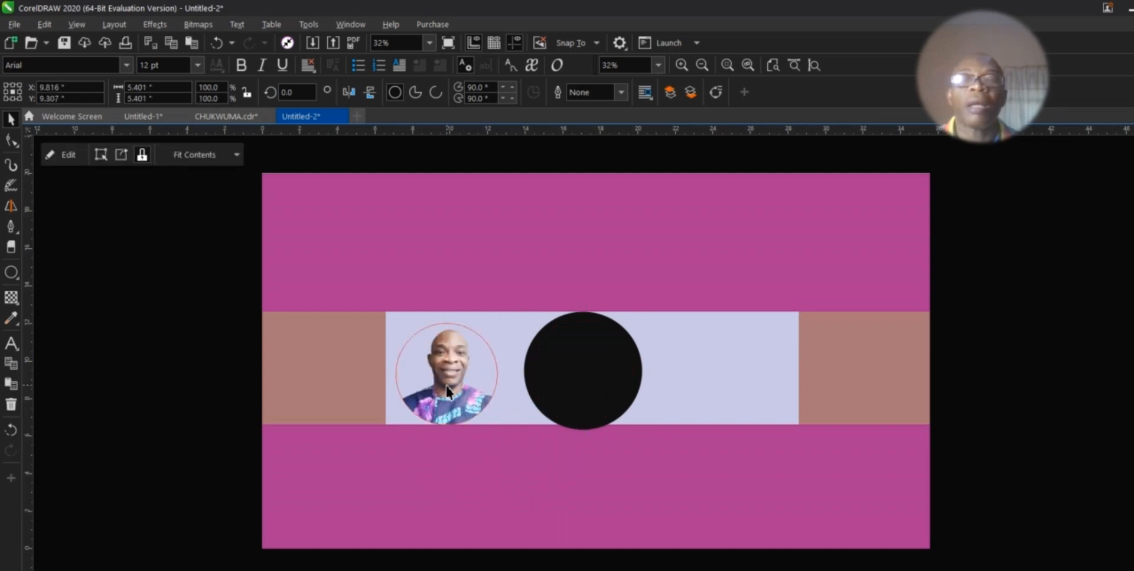
pyautogui.moveTo(451, 387); pyautogui.dragTo(585, 373)
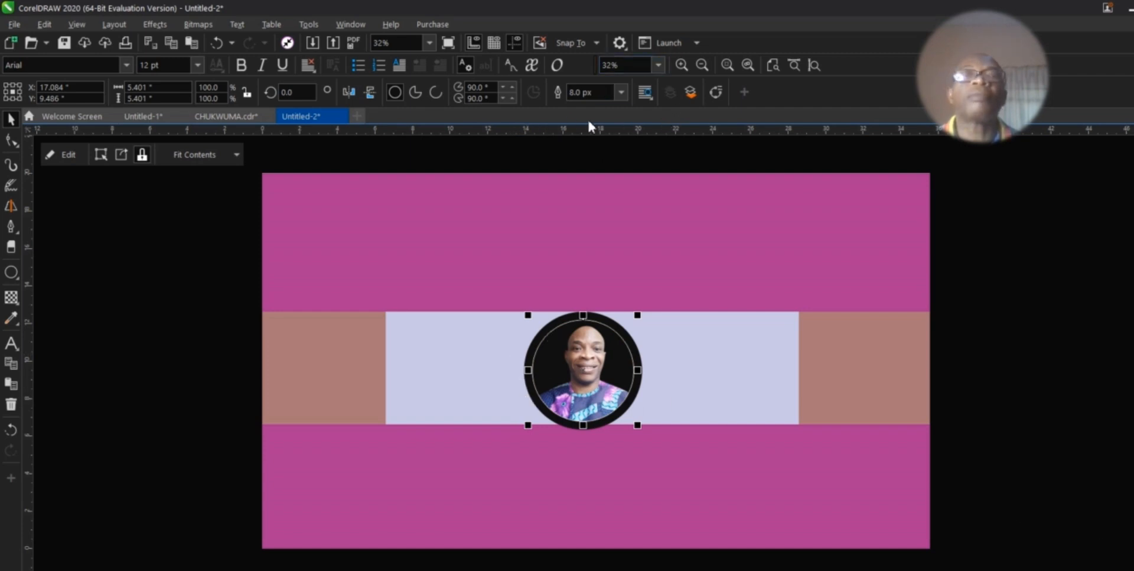
pyautogui.click(621, 93)
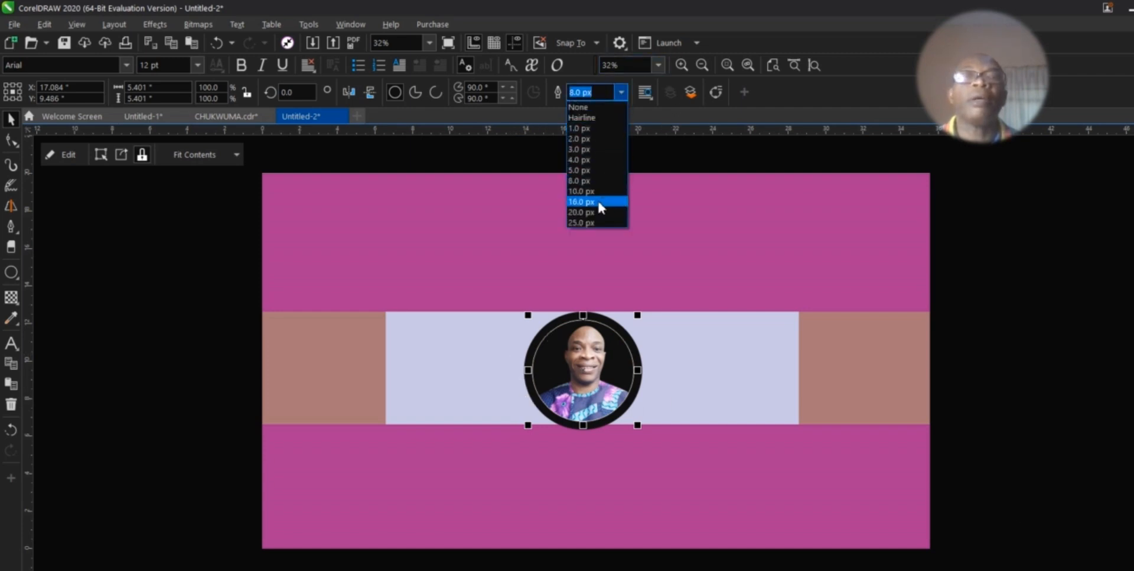
pyautogui.click(598, 203)
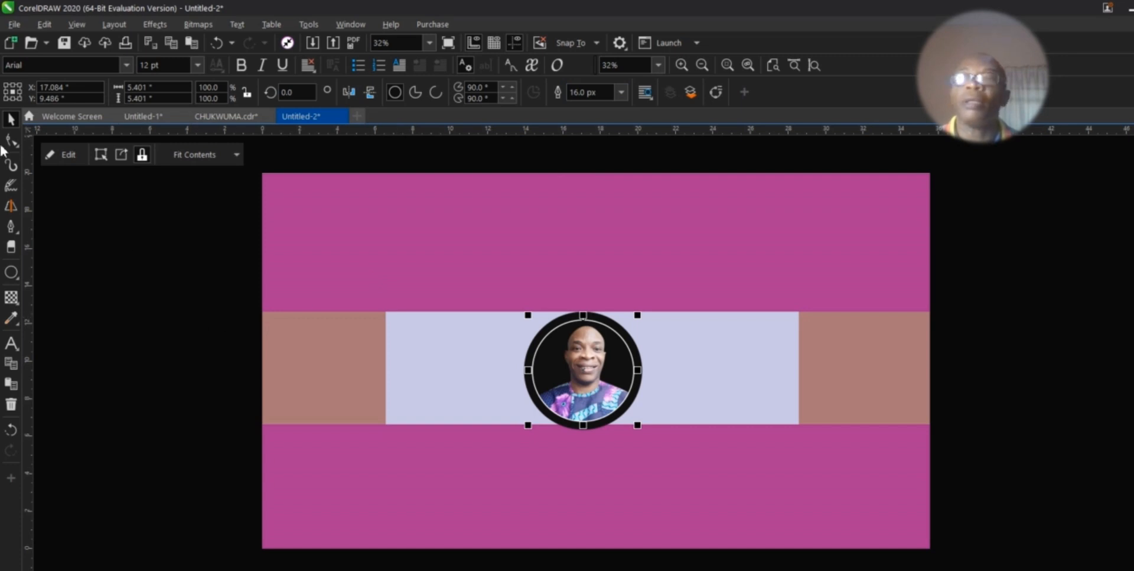
# Step: Shrink portrait and ring together, nudge them into the strip's middle, then show Untitled-1
pyautogui.moveTo(208, 268); pyautogui.dragTo(698, 488)
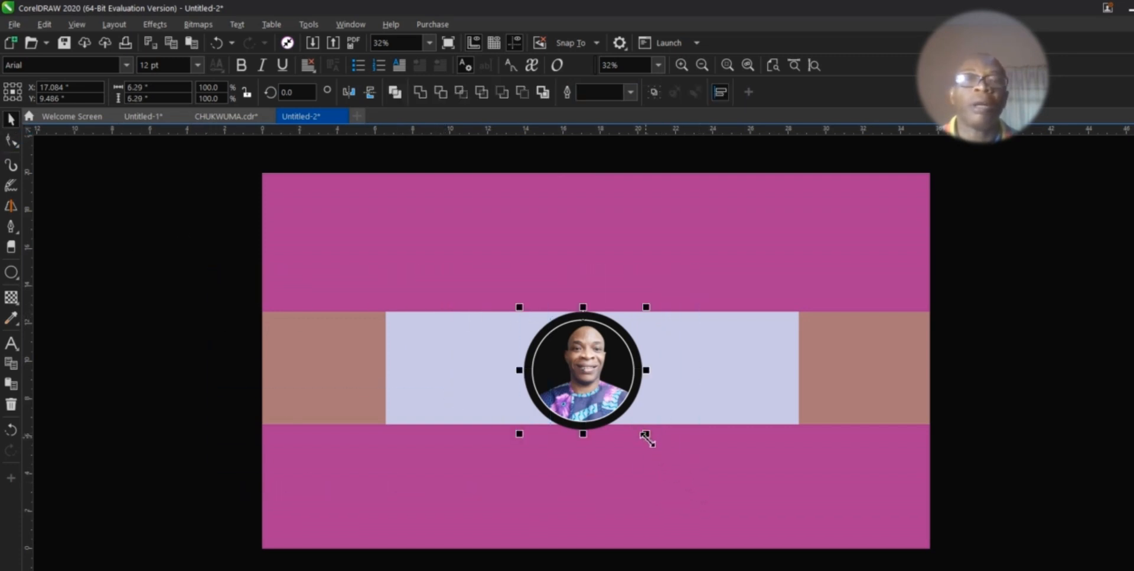
pyautogui.moveTo(647, 434); pyautogui.dragTo(638, 443)
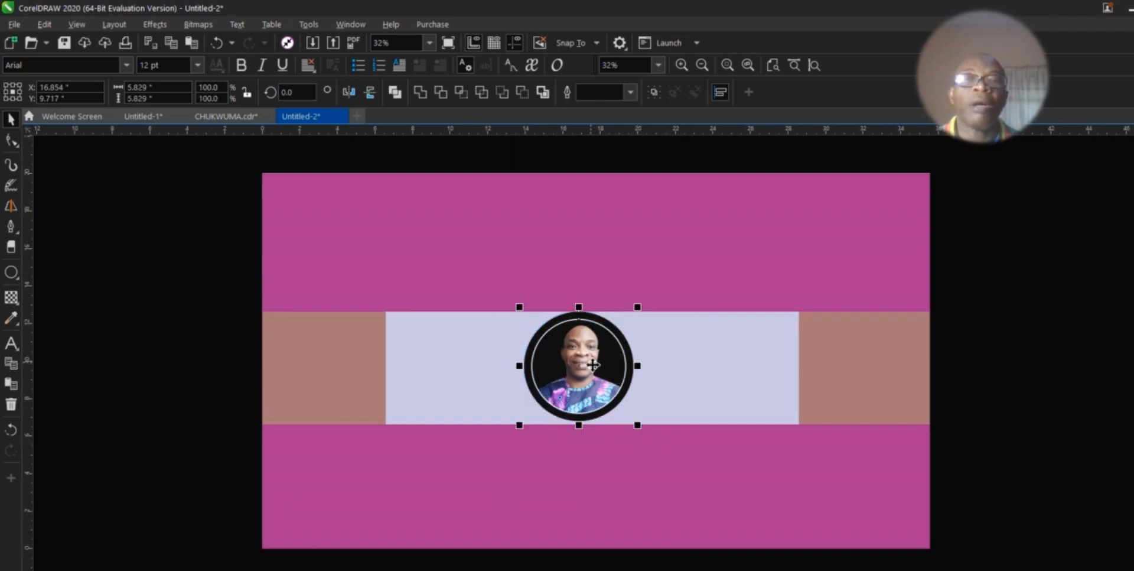
pyautogui.moveTo(592, 379); pyautogui.dragTo(592, 376)
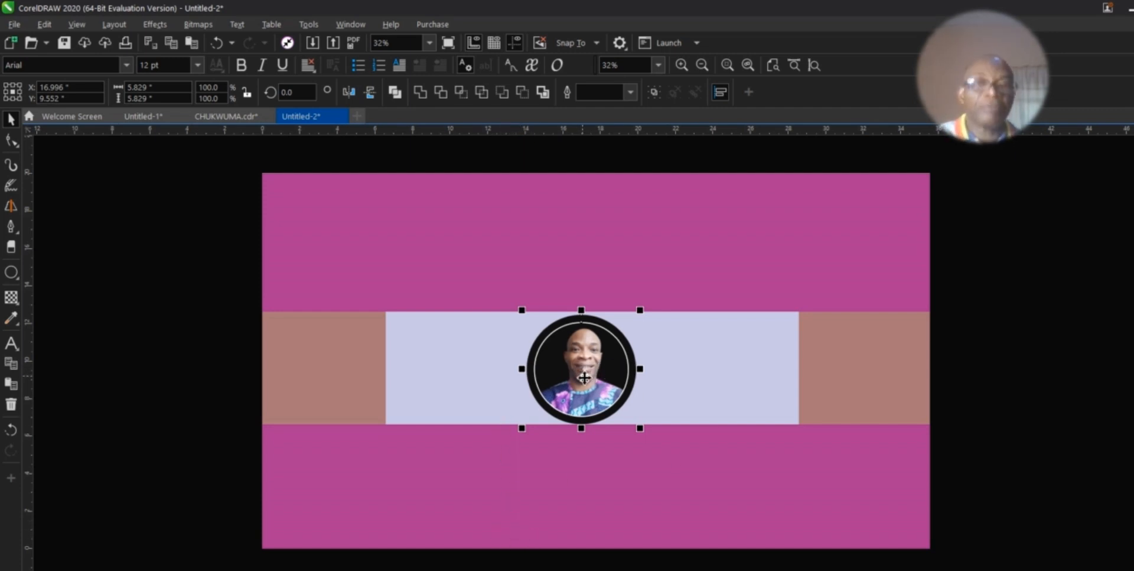
pyautogui.moveTo(584, 378); pyautogui.dragTo(585, 378)
pyautogui.press('Right')
pyautogui.press('Right')
pyautogui.press('Right')
pyautogui.press('Right')
pyautogui.press('Right')
pyautogui.press('Right')
pyautogui.press('Right')
pyautogui.press('Right')
pyautogui.press('Right')
pyautogui.press('Right')
pyautogui.press('Right')
pyautogui.press('Right')
pyautogui.press('Right')
pyautogui.press('Right')
pyautogui.press('Right')
pyautogui.press('Right')
pyautogui.press('Right')
pyautogui.press('Right')
pyautogui.press('Right')
pyautogui.press('Right')
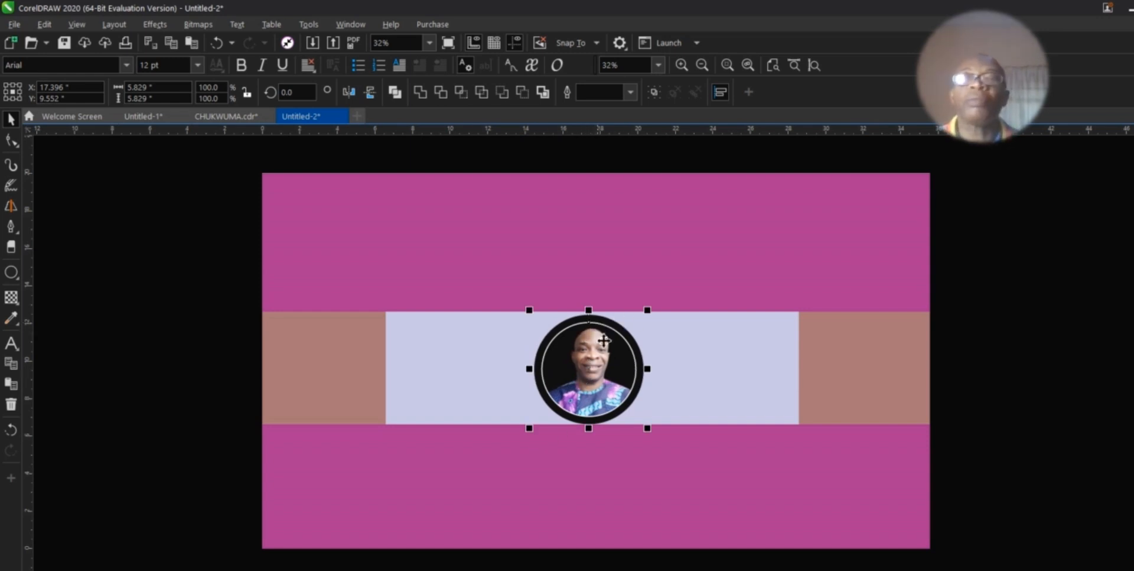
pyautogui.click(133, 116)
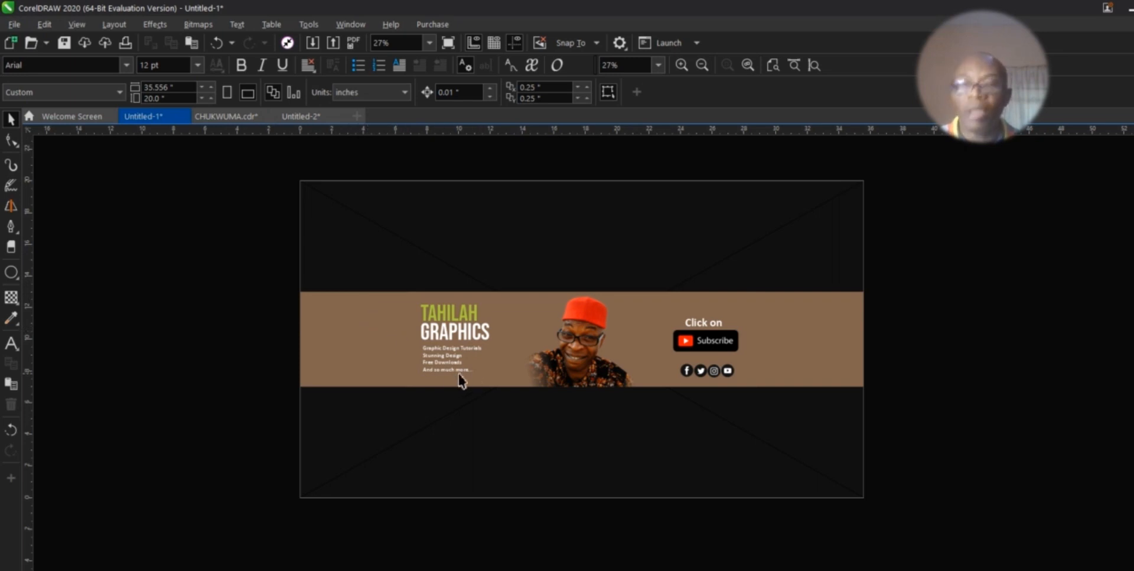
# Step: Paste the TAHILAH GRAPHICS title and taglines from Untitled-1 left of the portrait in Untitled-2
pyautogui.doubleClick(402, 357)
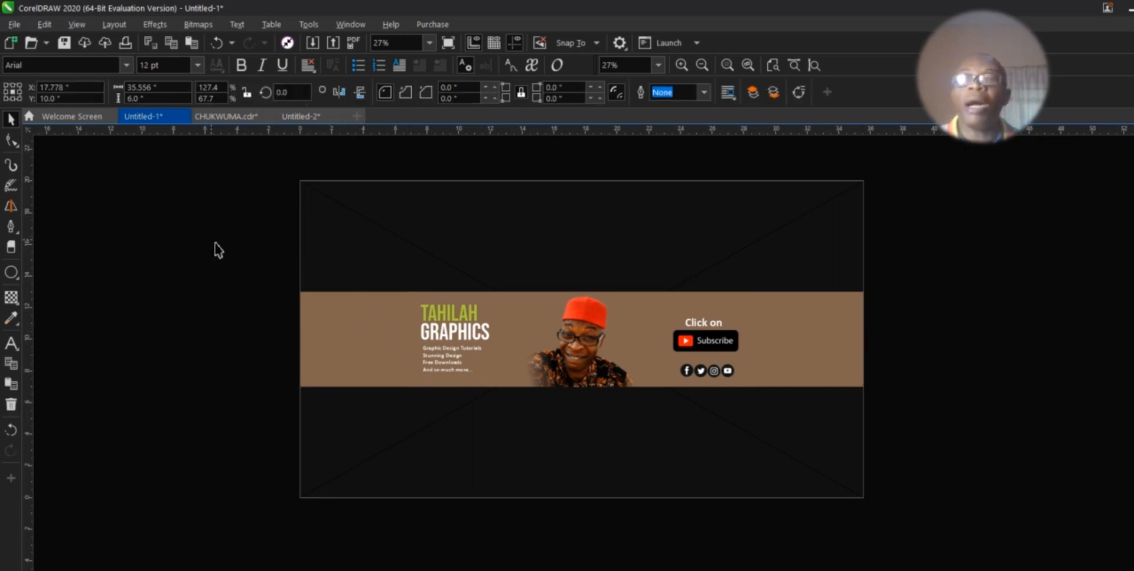
pyautogui.moveTo(211, 239); pyautogui.dragTo(513, 412)
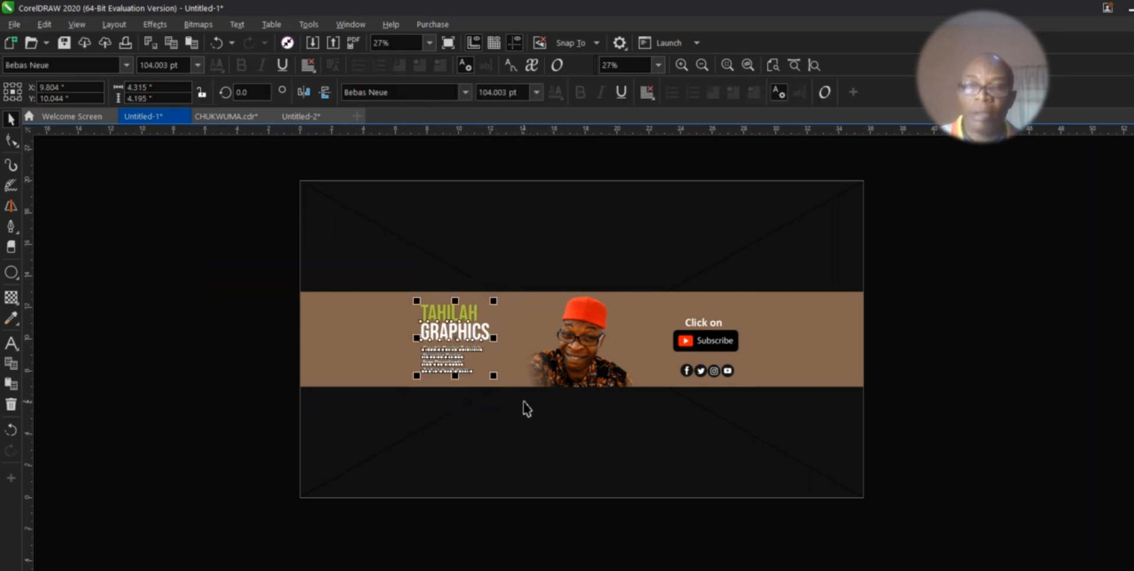
pyautogui.click(298, 118)
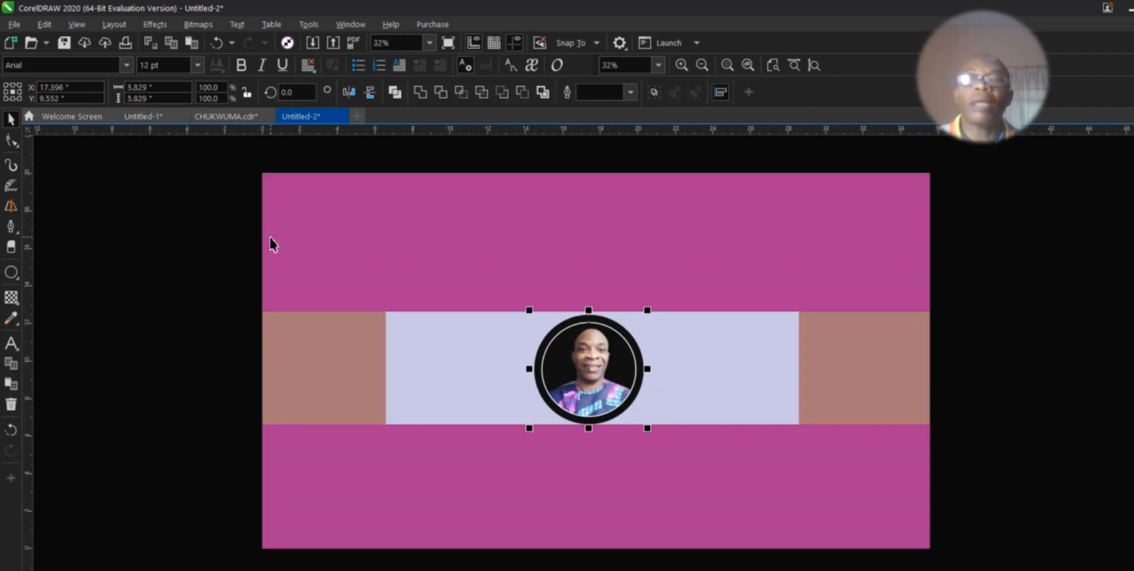
pyautogui.hotkey('ctrl', 'v')
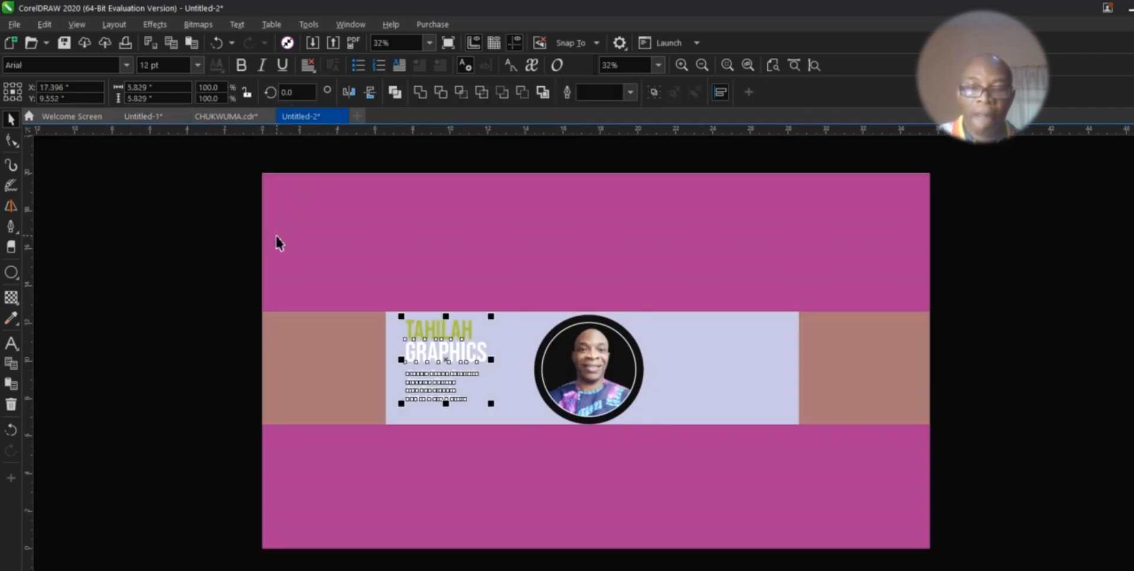
pyautogui.moveTo(449, 374); pyautogui.dragTo(440, 366)
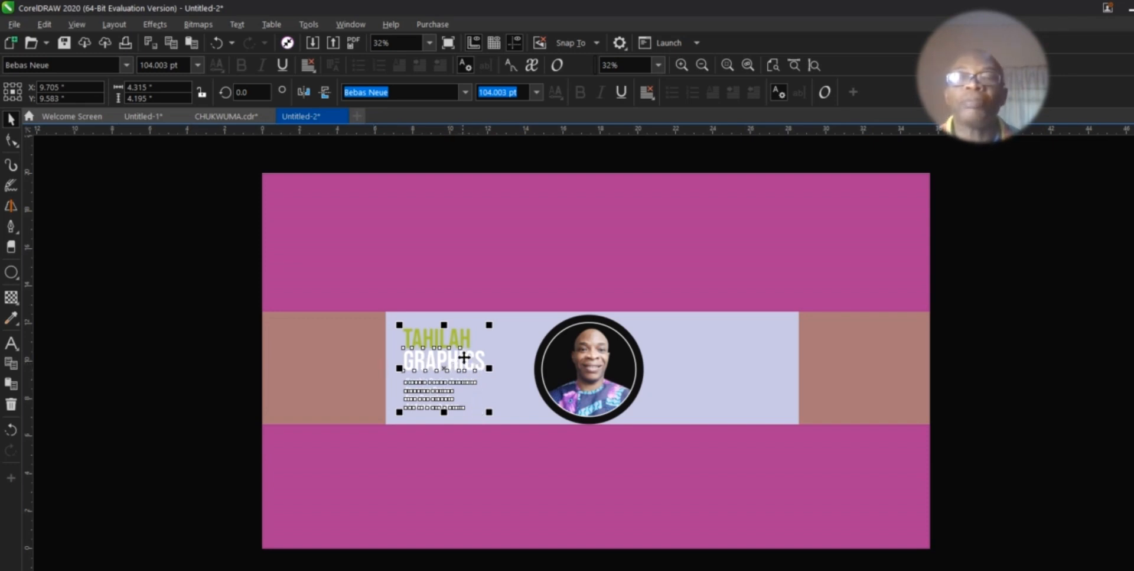
pyautogui.click(182, 343)
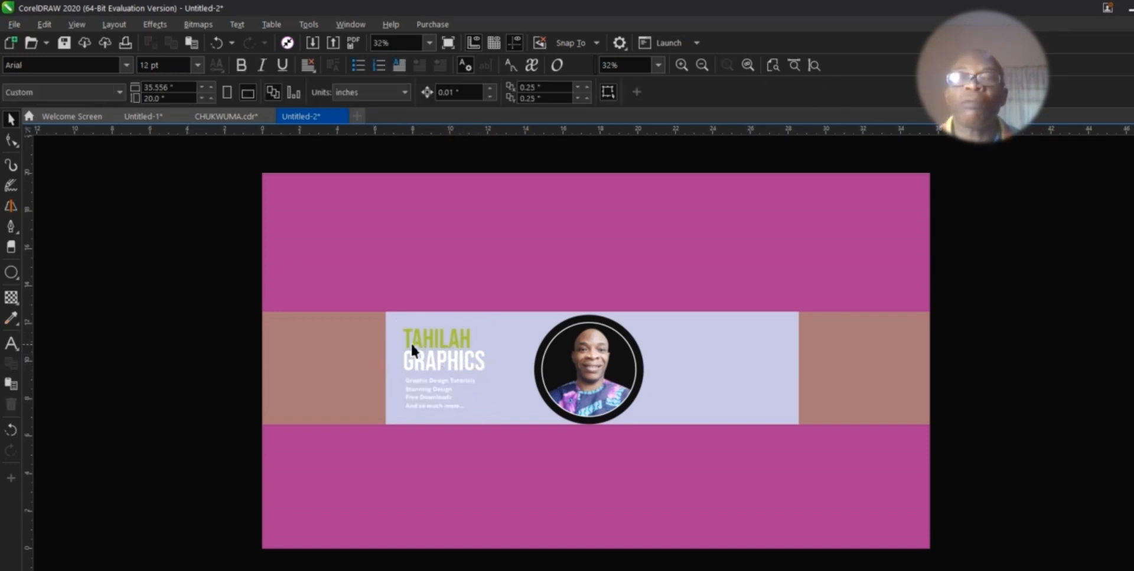
# Step: Add a downward drop shadow to the word GRAPHICS
pyautogui.click(467, 335)
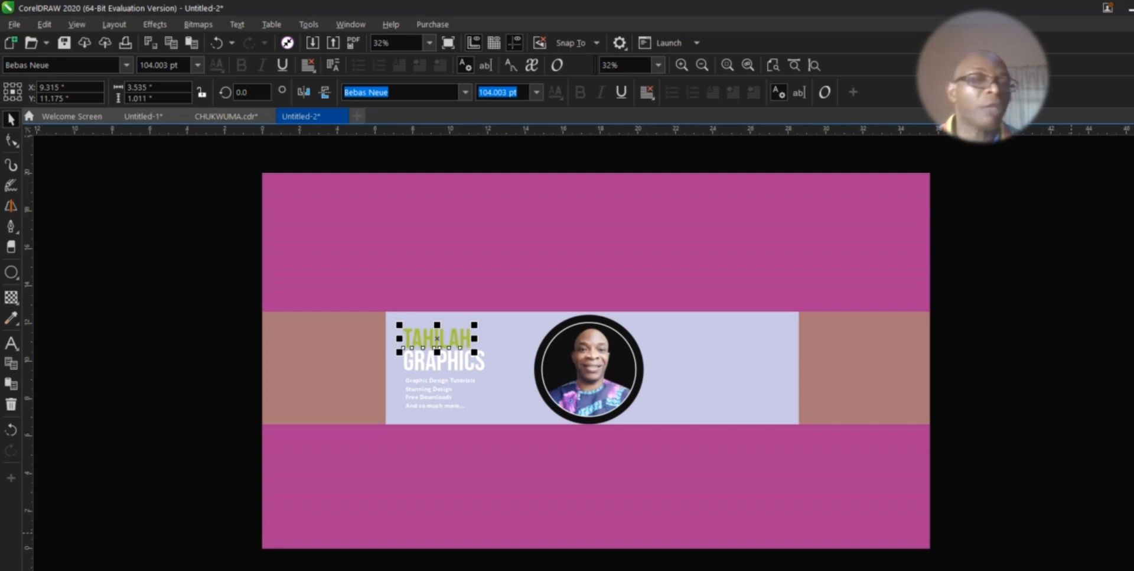
pyautogui.click(466, 371)
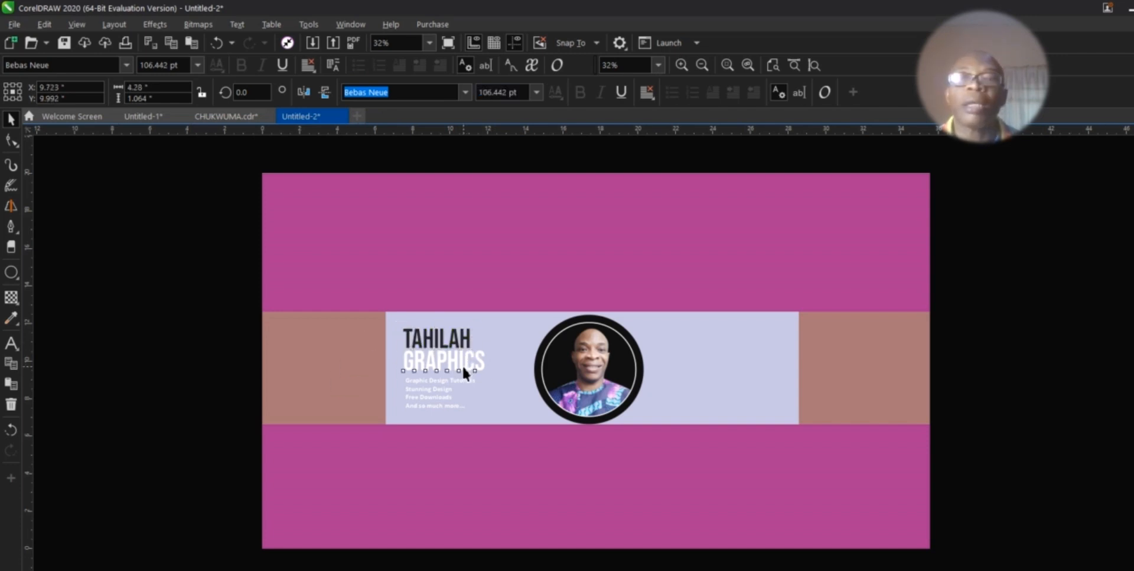
pyautogui.click(20, 306)
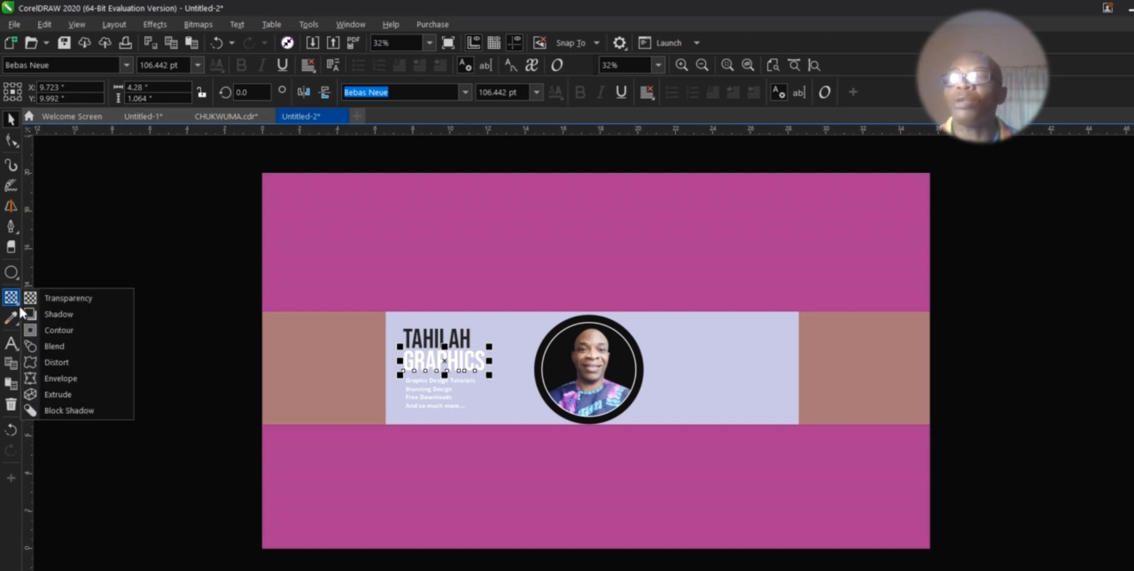
pyautogui.click(53, 318)
pyautogui.moveTo(440, 353); pyautogui.dragTo(445, 372)
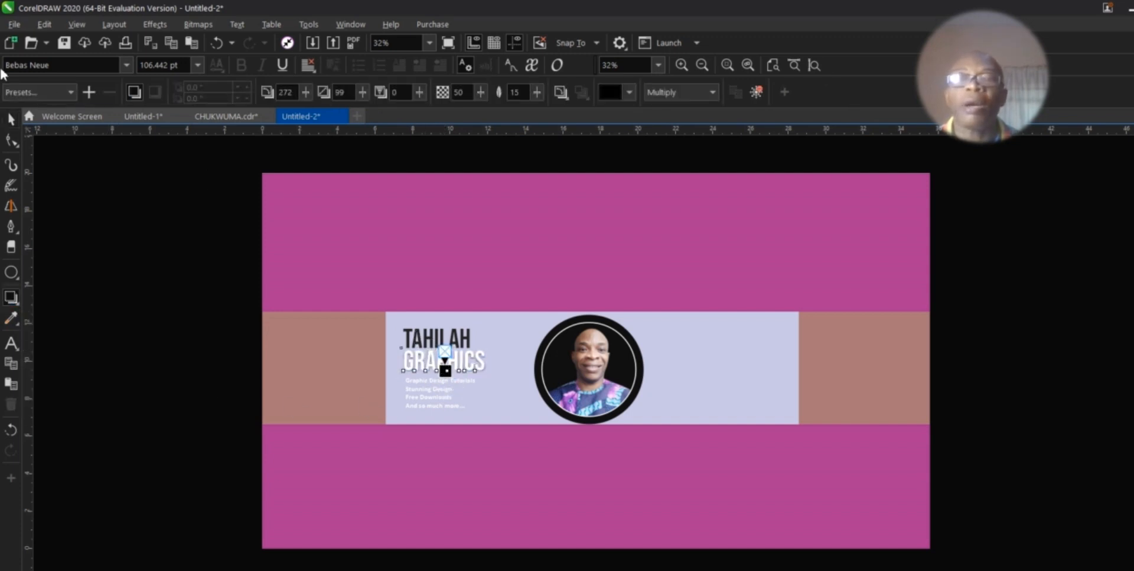
pyautogui.click(10, 119)
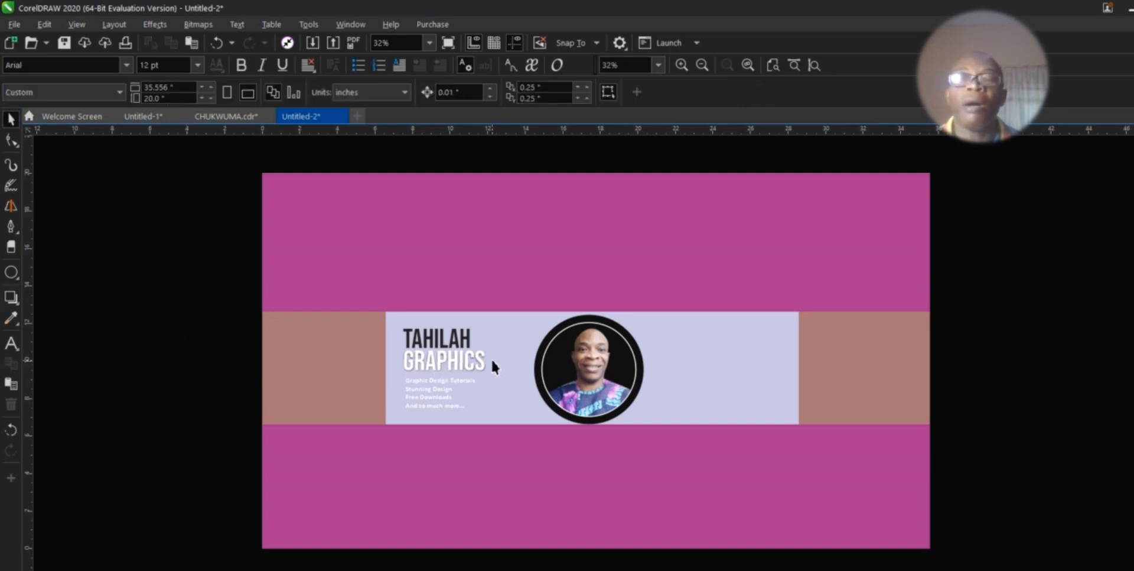
# Step: Colour TAHILAH dark green, then check the four-line tagline text
pyautogui.click(466, 343)
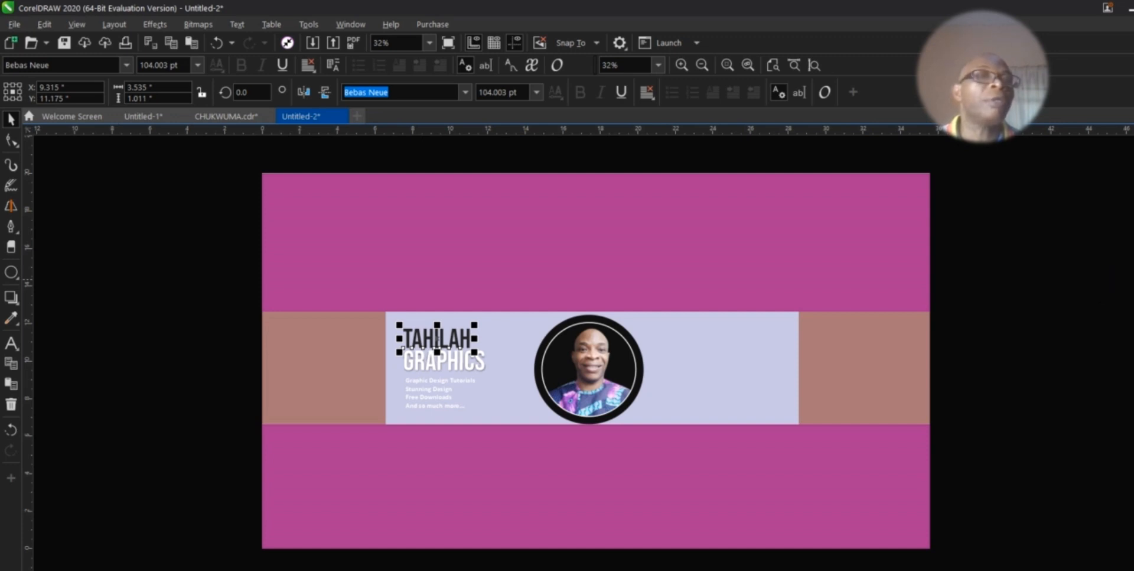
pyautogui.click(1133, 177)
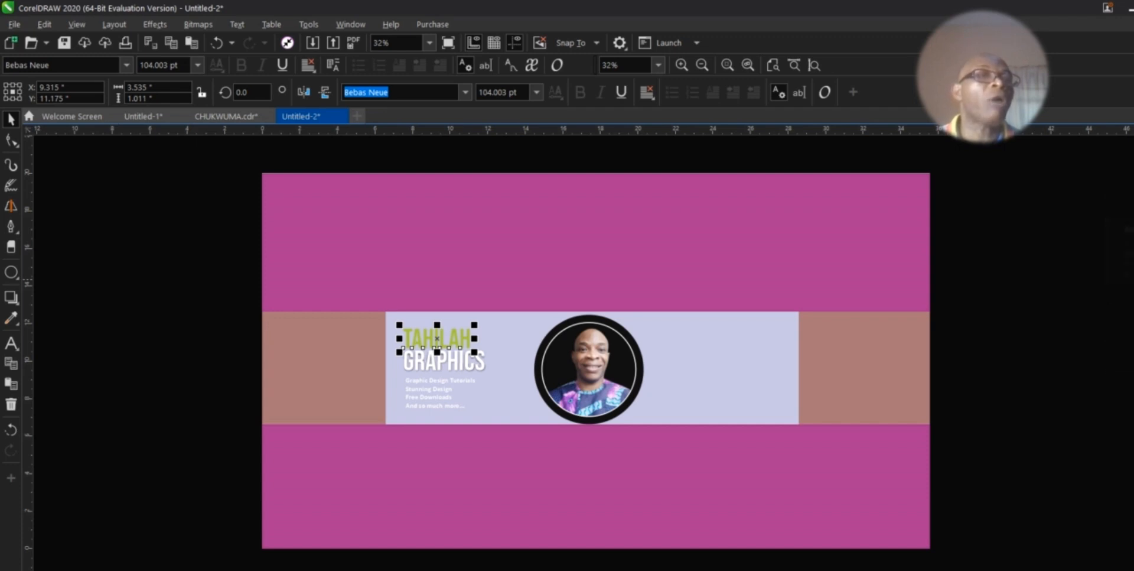
pyautogui.click(1132, 189)
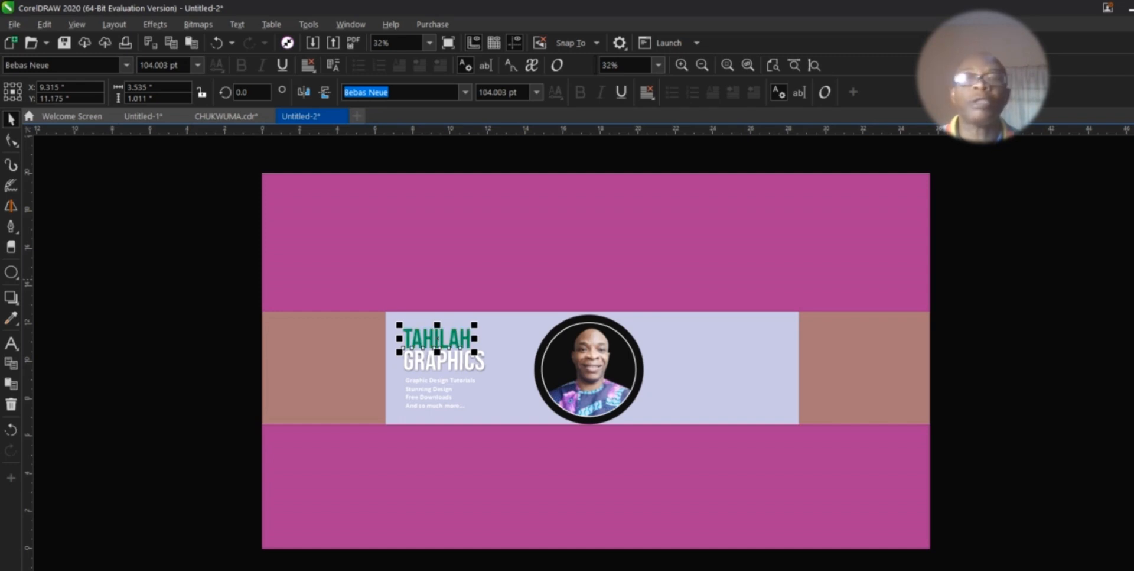
pyautogui.click(137, 231)
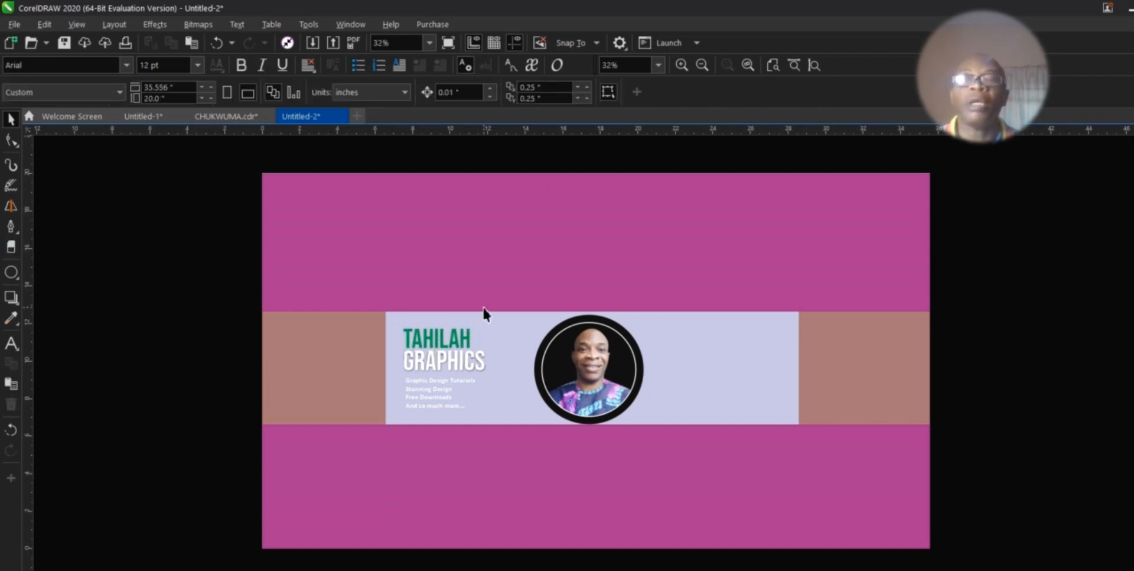
pyautogui.click(443, 393)
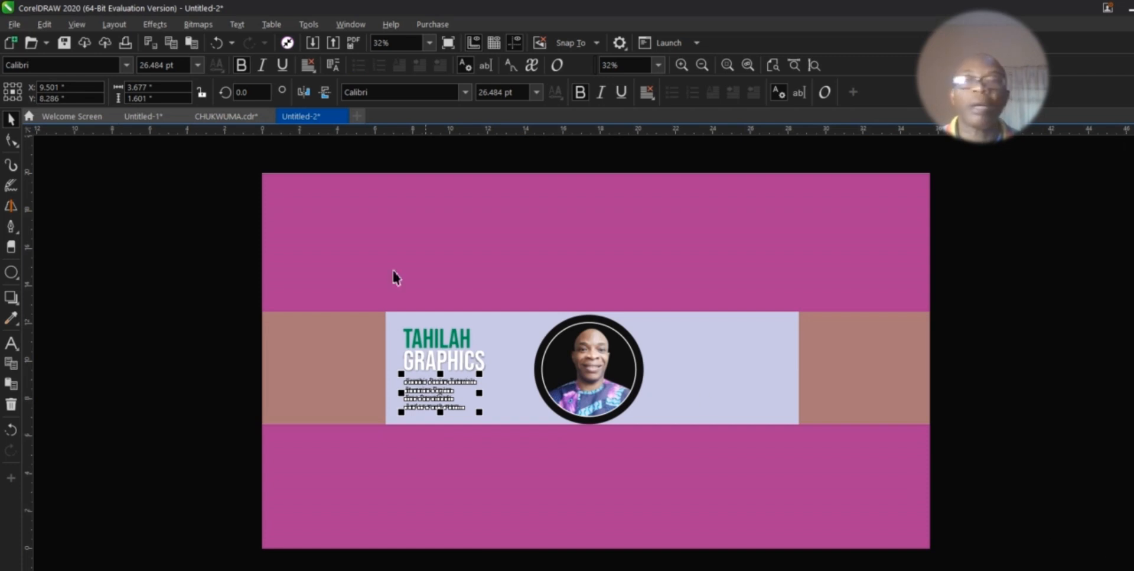
pyautogui.click(235, 285)
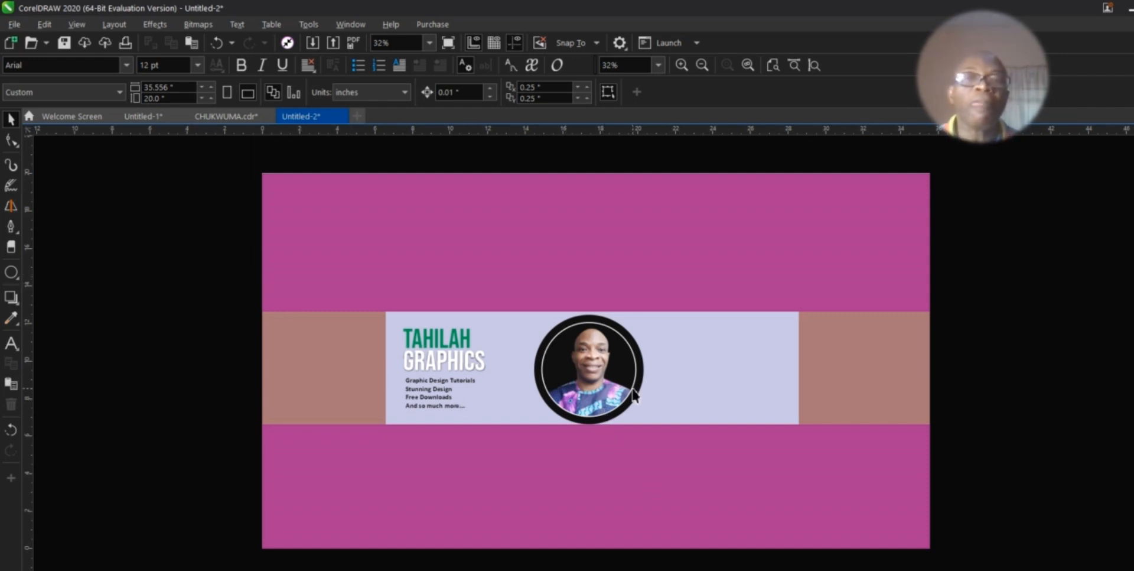
pyautogui.click(145, 115)
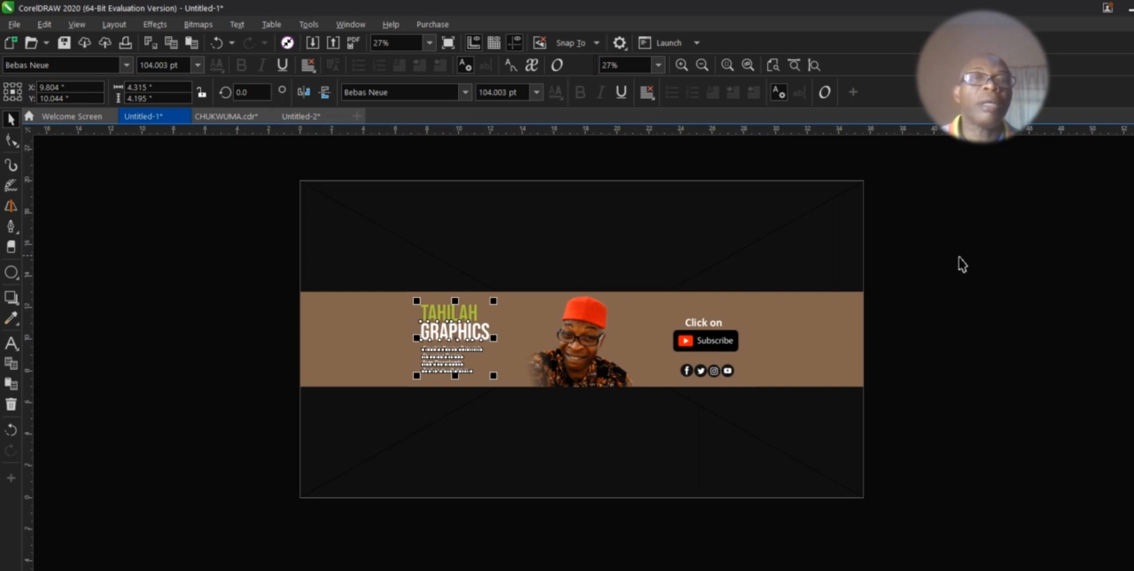
# Step: Copy the Click on, Subscribe and social icons group from Untitled-1 into Untitled-2, nudged slightly left
pyautogui.moveTo(957, 261); pyautogui.dragTo(638, 457)
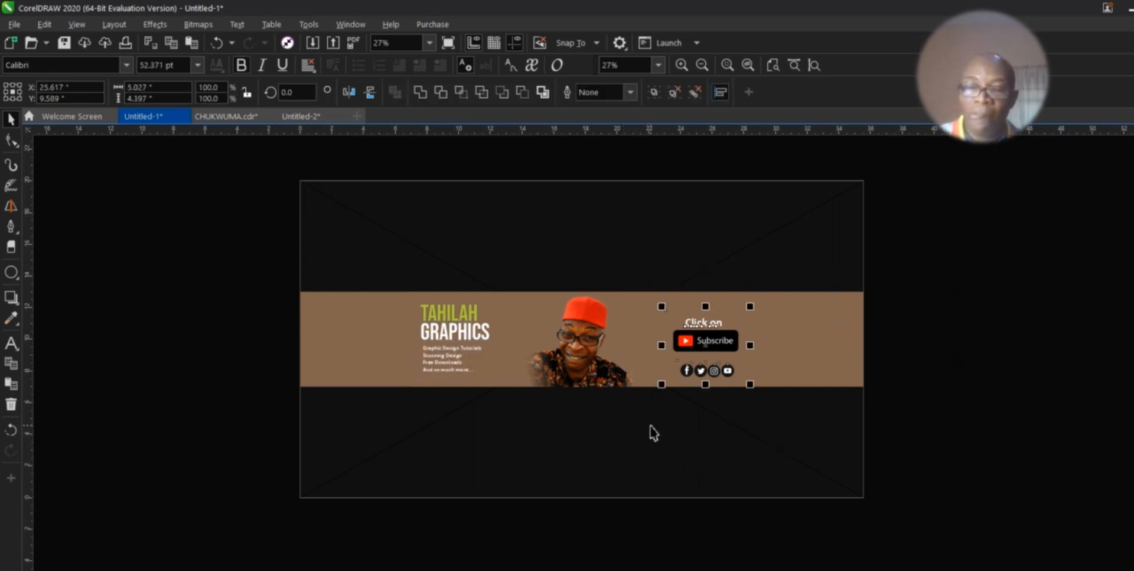
pyautogui.click(291, 120)
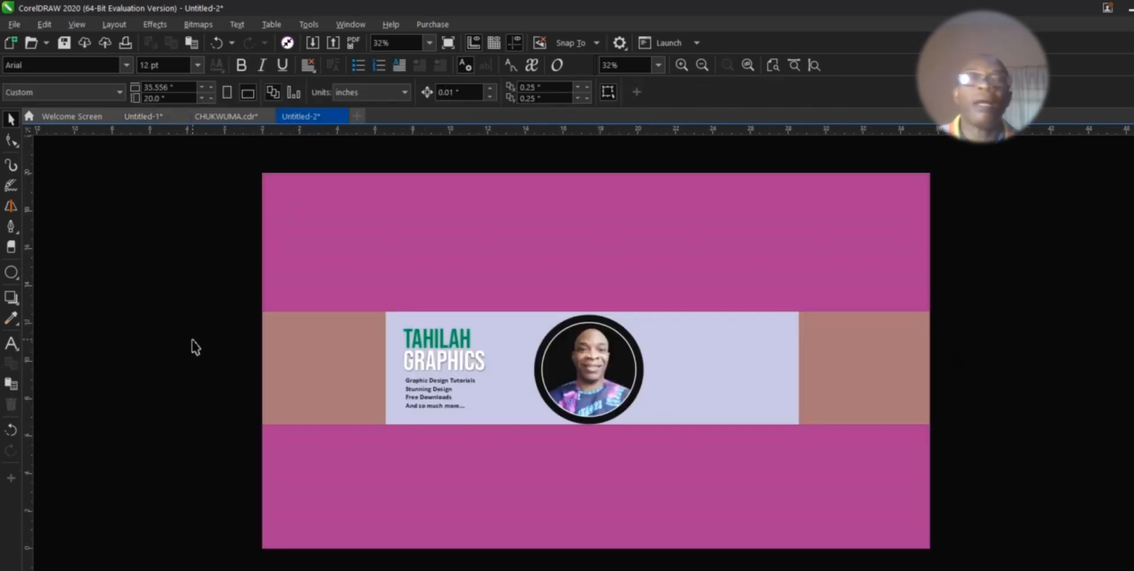
pyautogui.hotkey('ctrl', 'v')
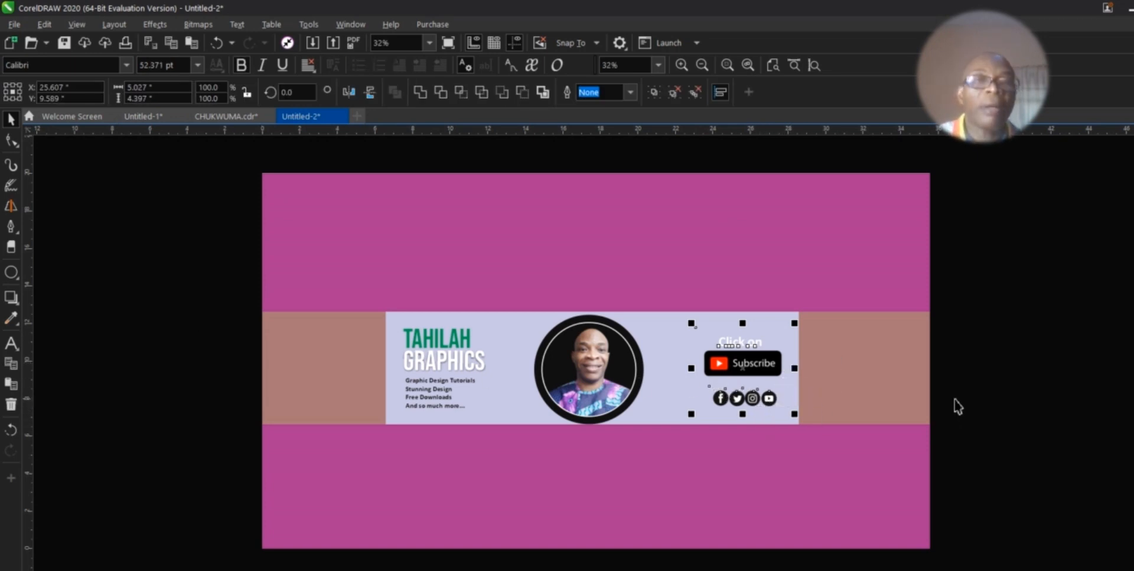
pyautogui.press('Left')
pyautogui.press('Left')
pyautogui.press('Left')
pyautogui.press('Left')
pyautogui.press('Left')
pyautogui.press('Left')
pyautogui.press('Left')
pyautogui.press('Left')
pyautogui.press('Left')
pyautogui.press('Left')
pyautogui.press('Left')
pyautogui.press('Left')
pyautogui.press('Left')
pyautogui.click(993, 328)
# Step: Make the 'Click on' text green
pyautogui.moveTo(1040, 310); pyautogui.dragTo(676, 352)
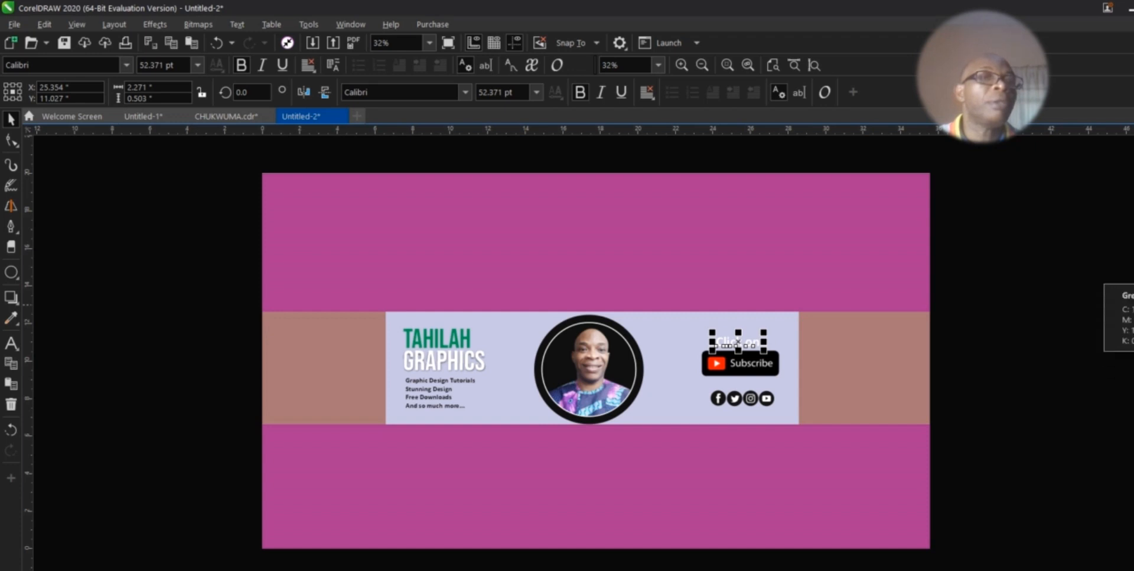
pyautogui.click(1131, 265)
pyautogui.click(1006, 361)
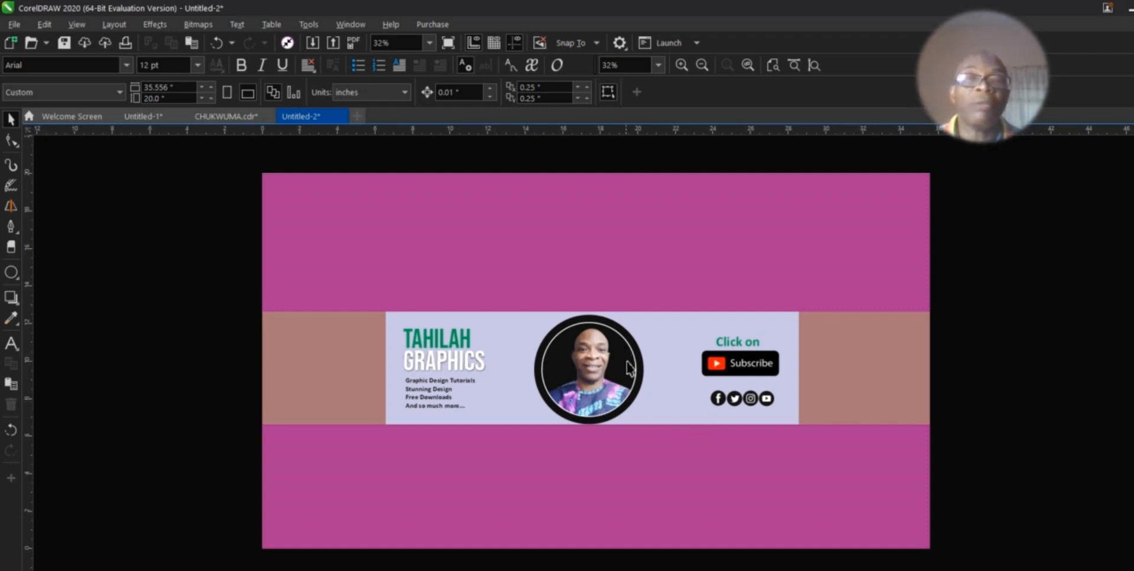
# Step: Sample the central strip's lavender and apply it to the brown side panels
pyautogui.click(657, 384)
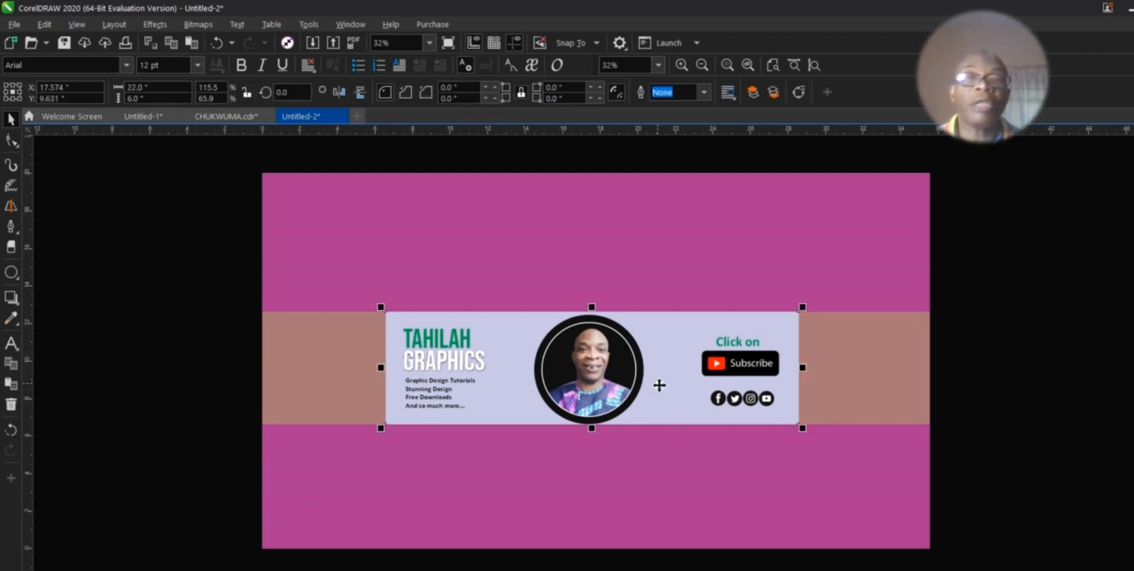
pyautogui.click(11, 319)
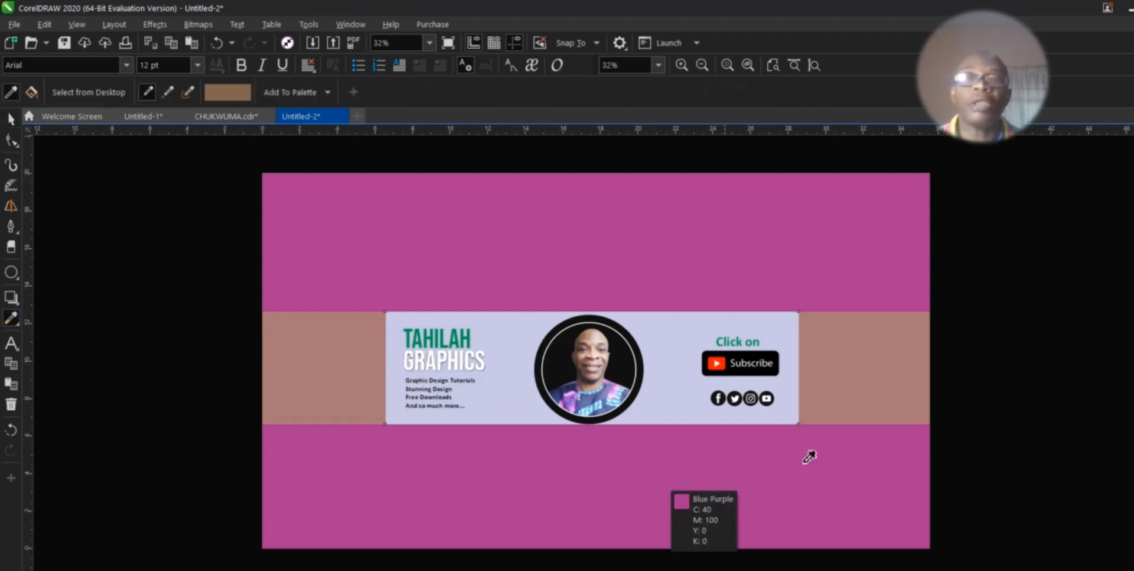
pyautogui.click(724, 337)
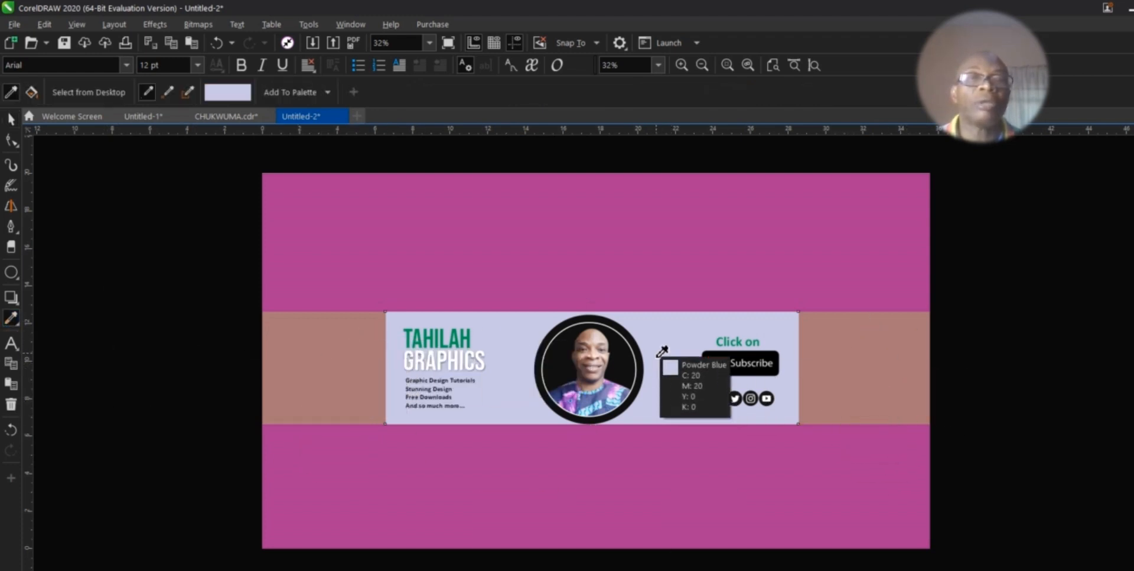
pyautogui.click(884, 372)
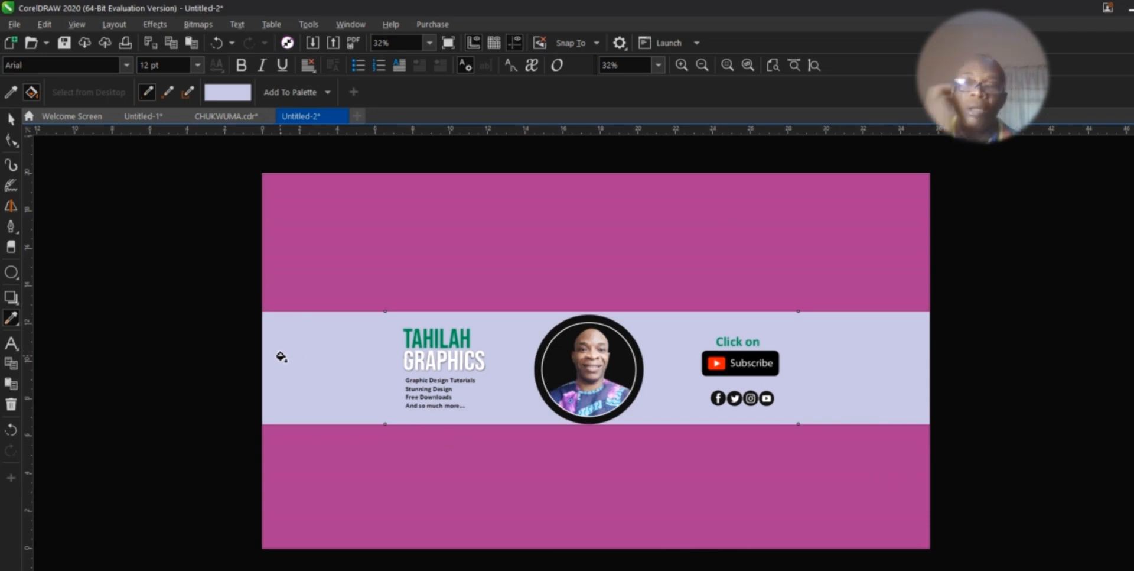